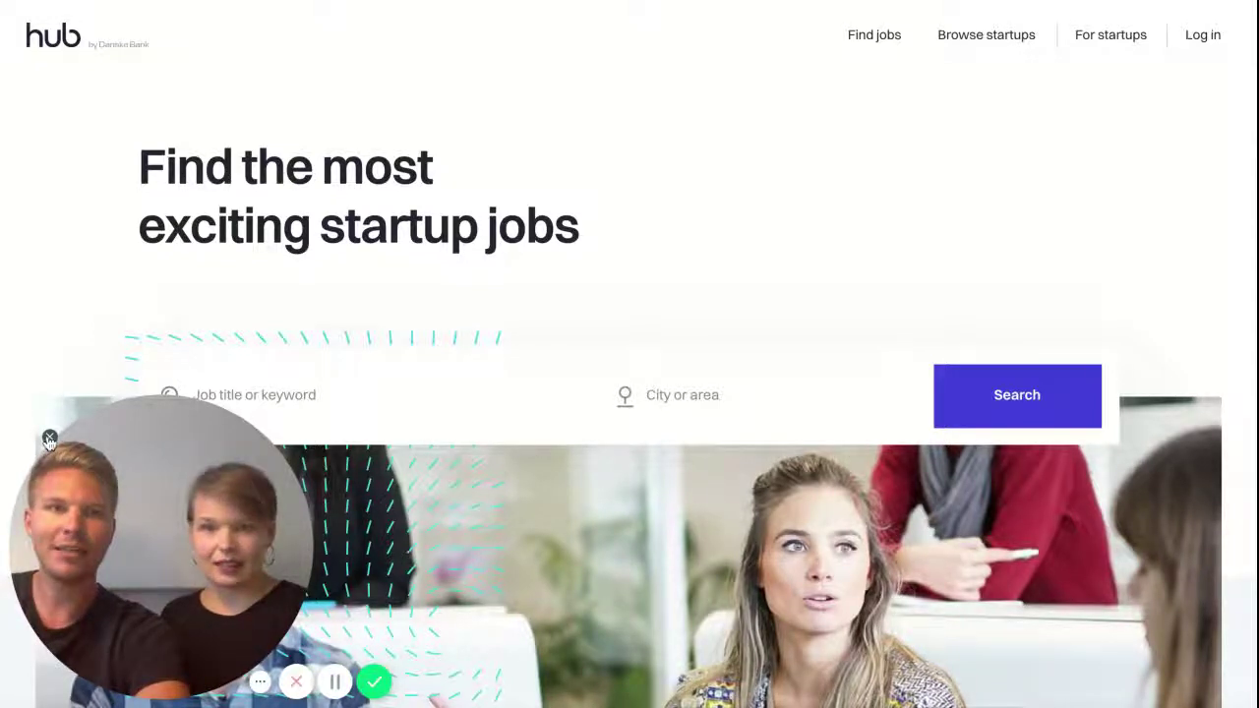
Dismiss the webcam bubble and go to The Hub's For startups page
click(49, 439)
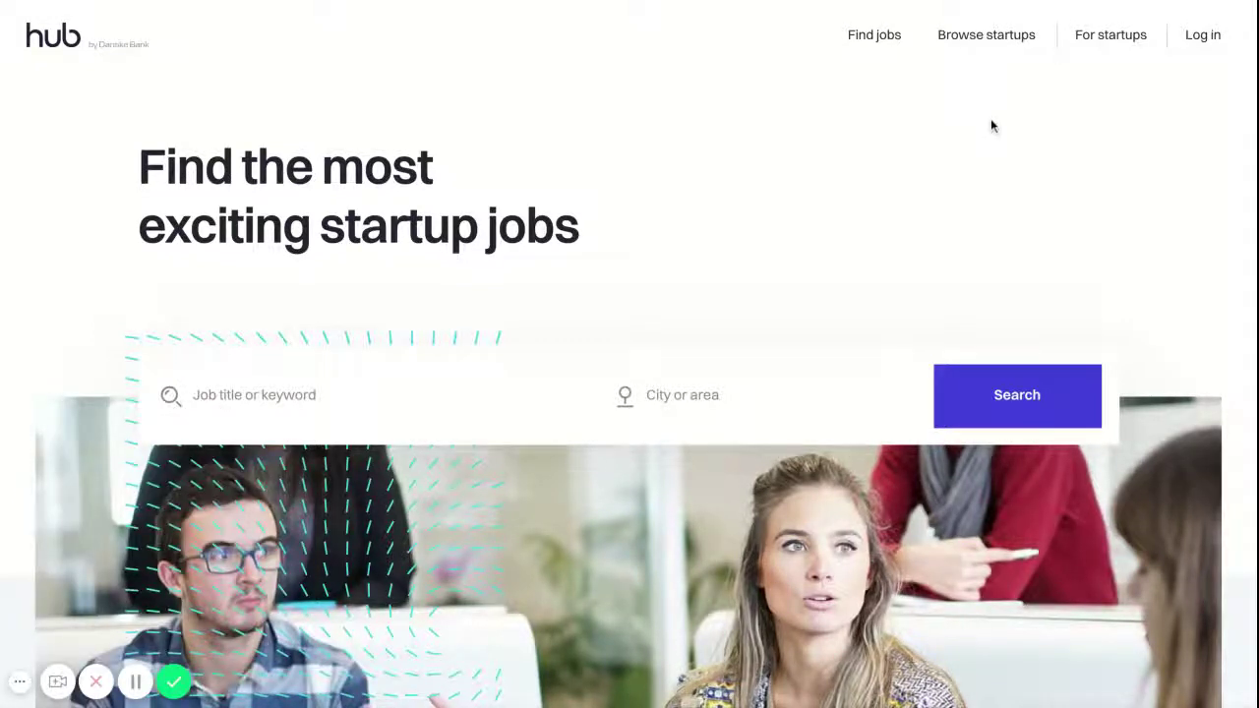
click(1098, 49)
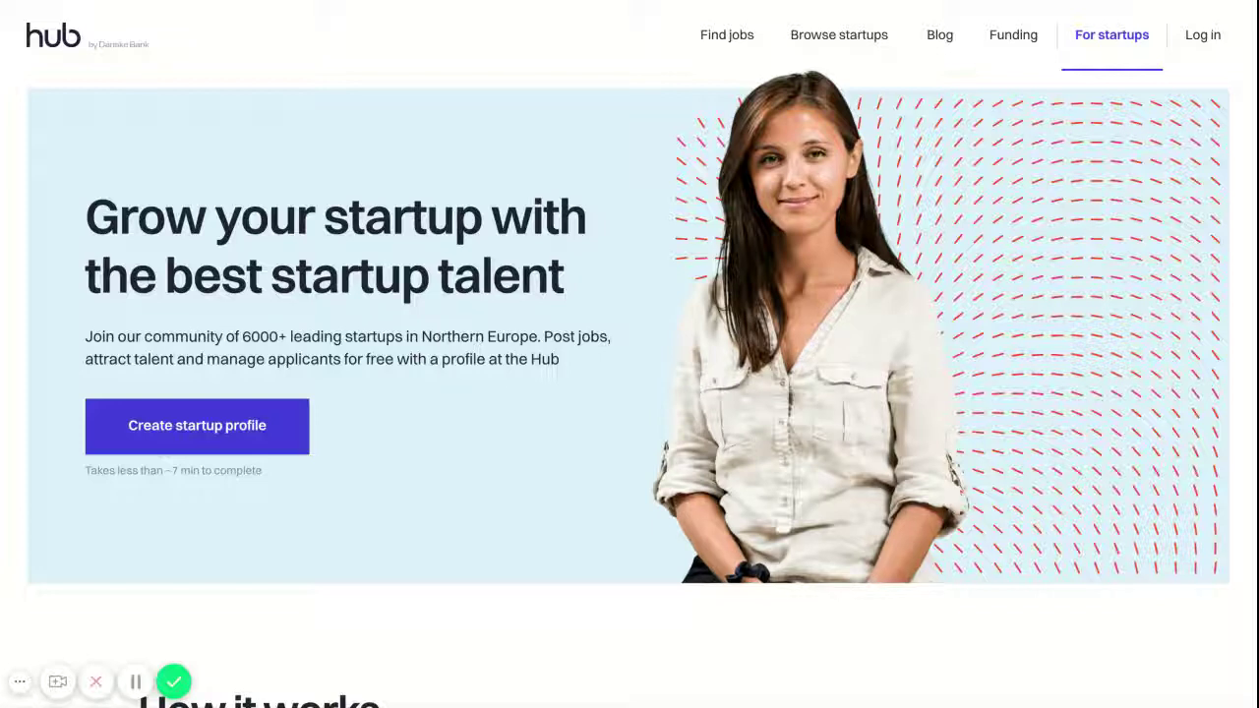
Start a new startup profile via 'Create startup profile'
click(258, 423)
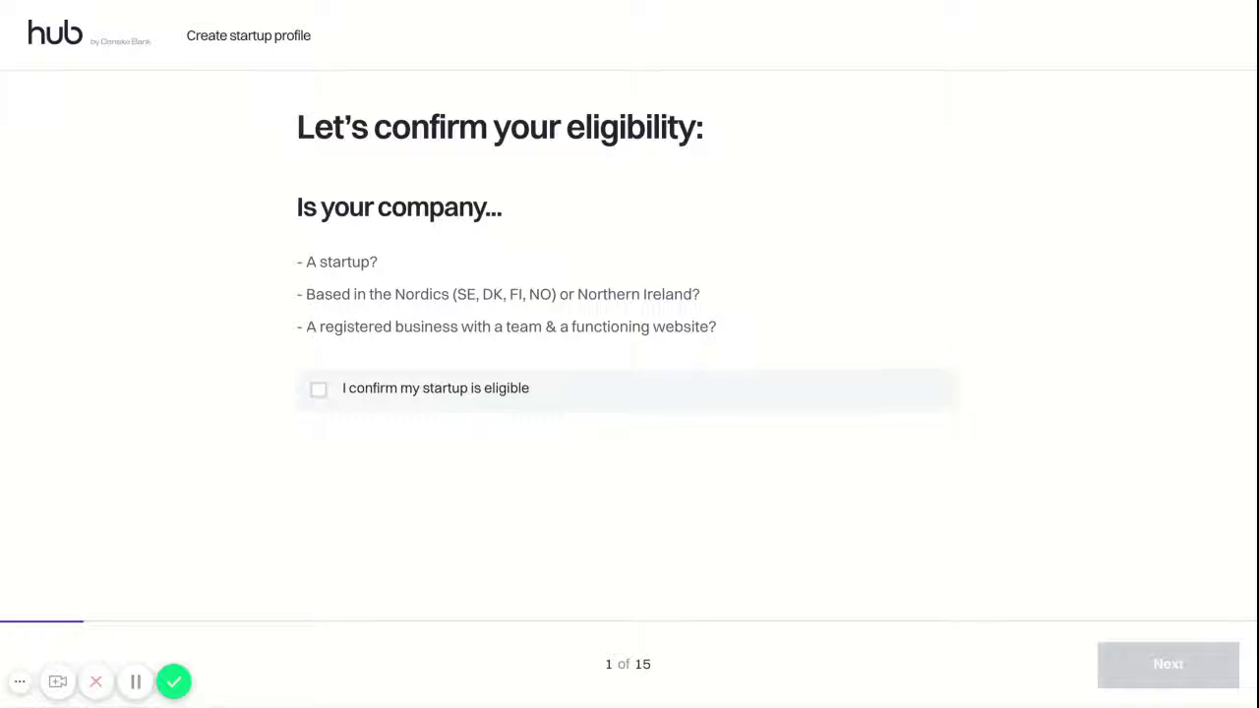
Confirm the startup meets the eligibility criteria and choose to sign up with email
click(315, 391)
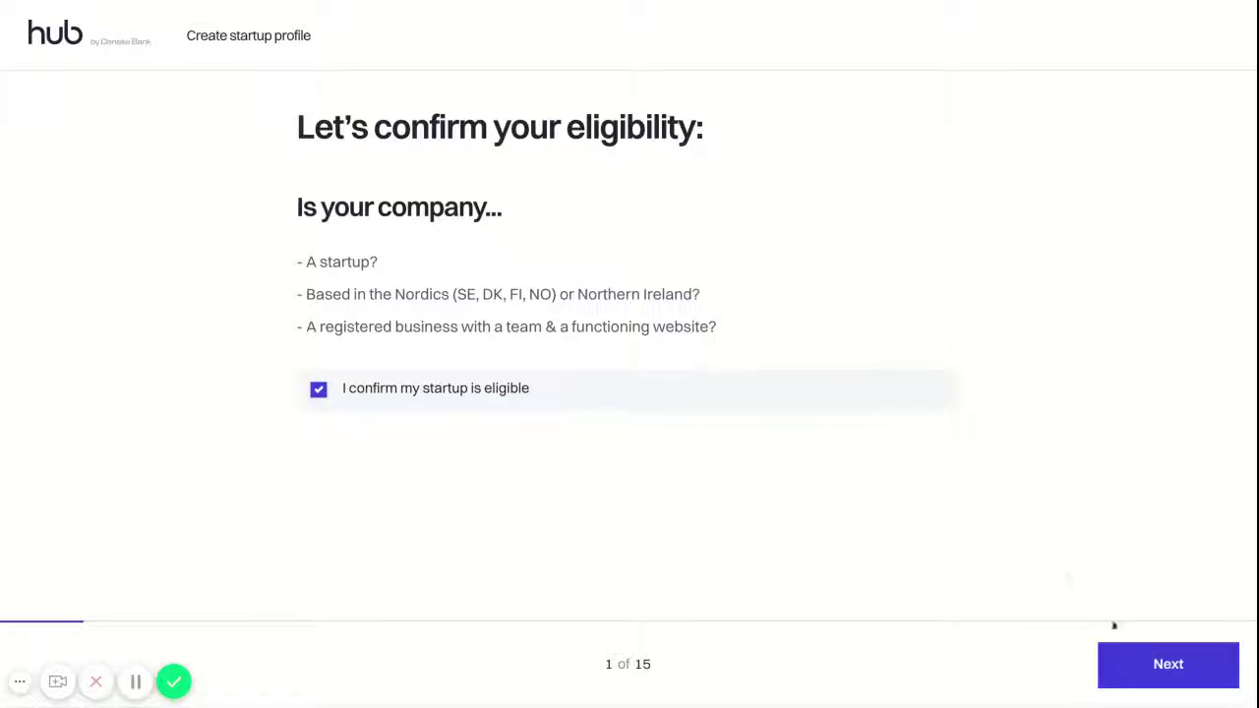
click(1134, 672)
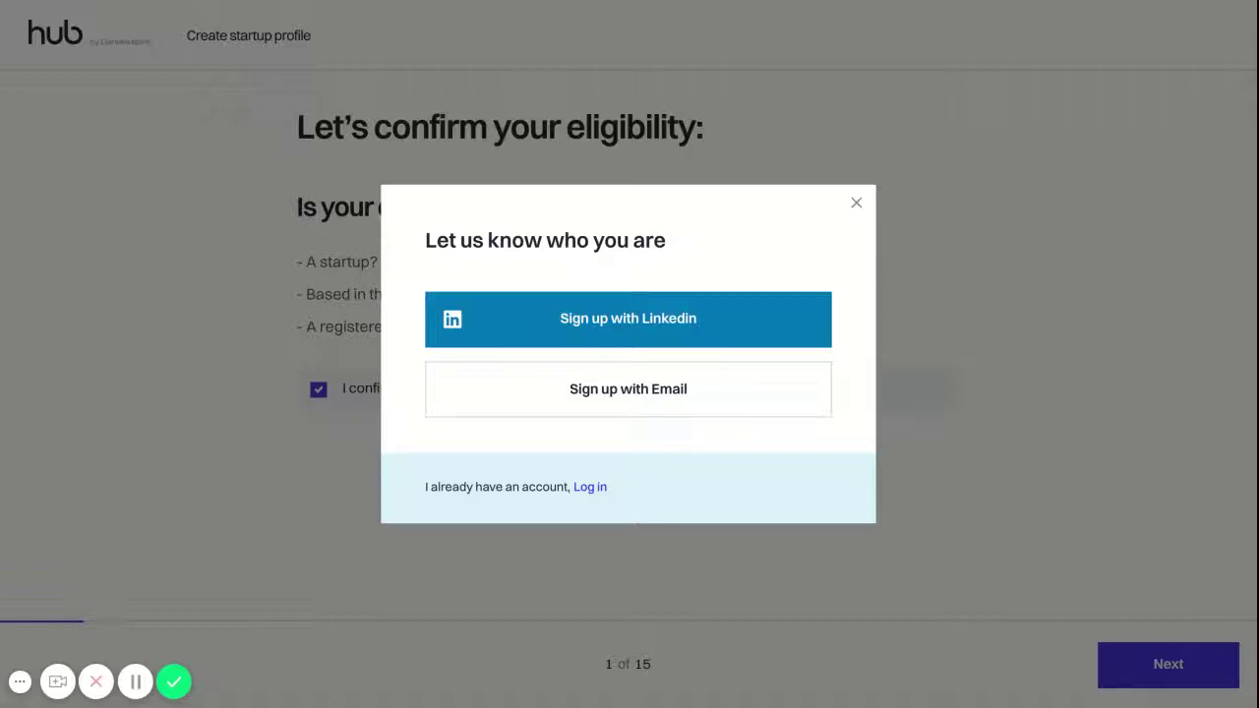
click(676, 402)
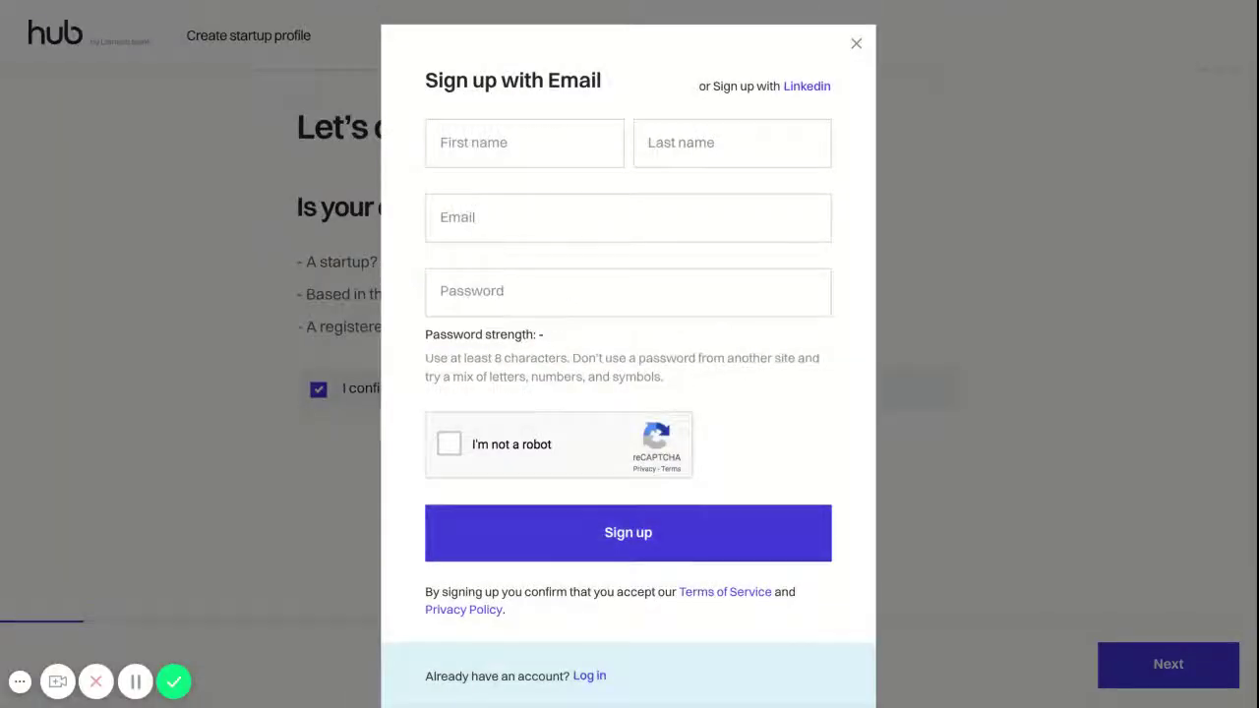
Register with a first and last name, an email address and a password, passing reCAPTCHA
click(561, 134)
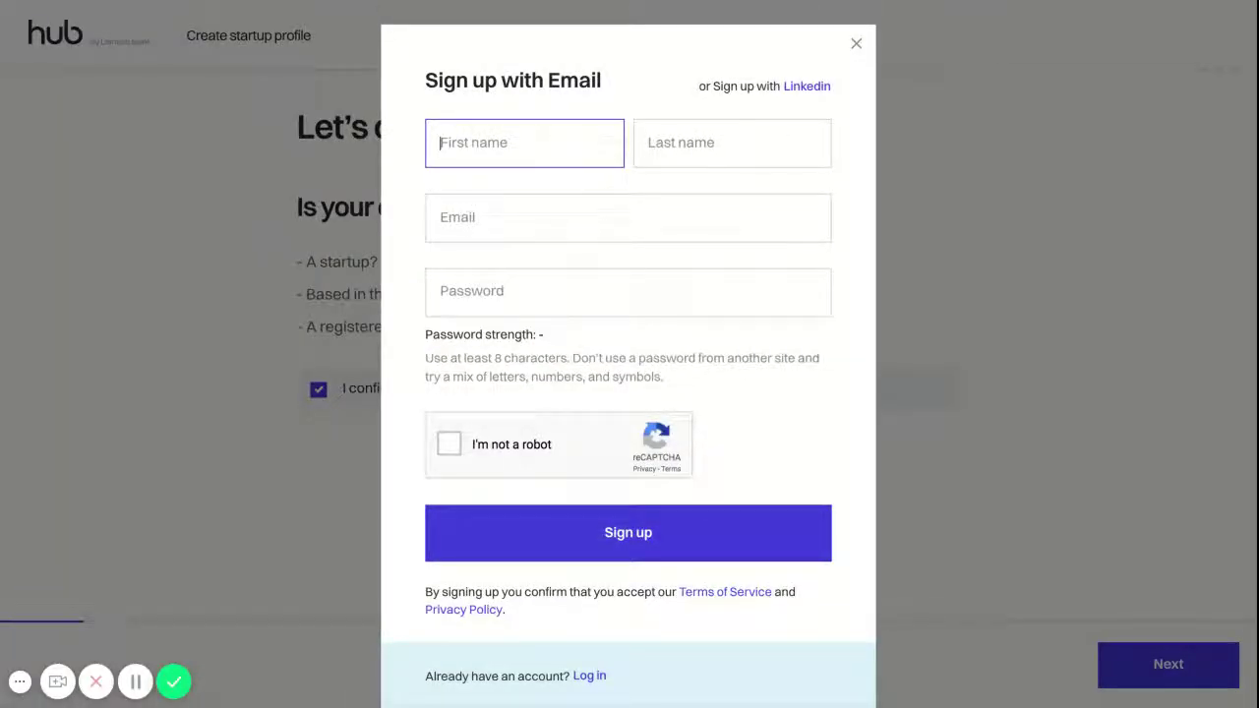
text(Marianna)
click(664, 156)
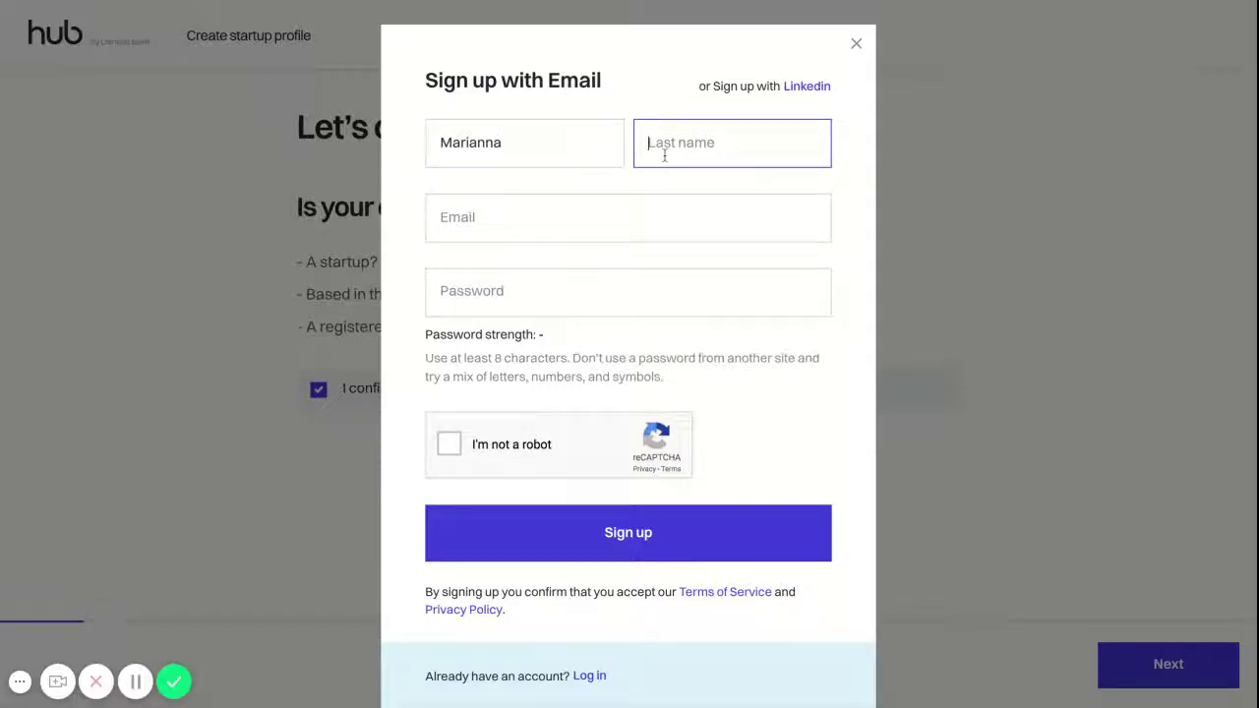
text(test)
click(622, 213)
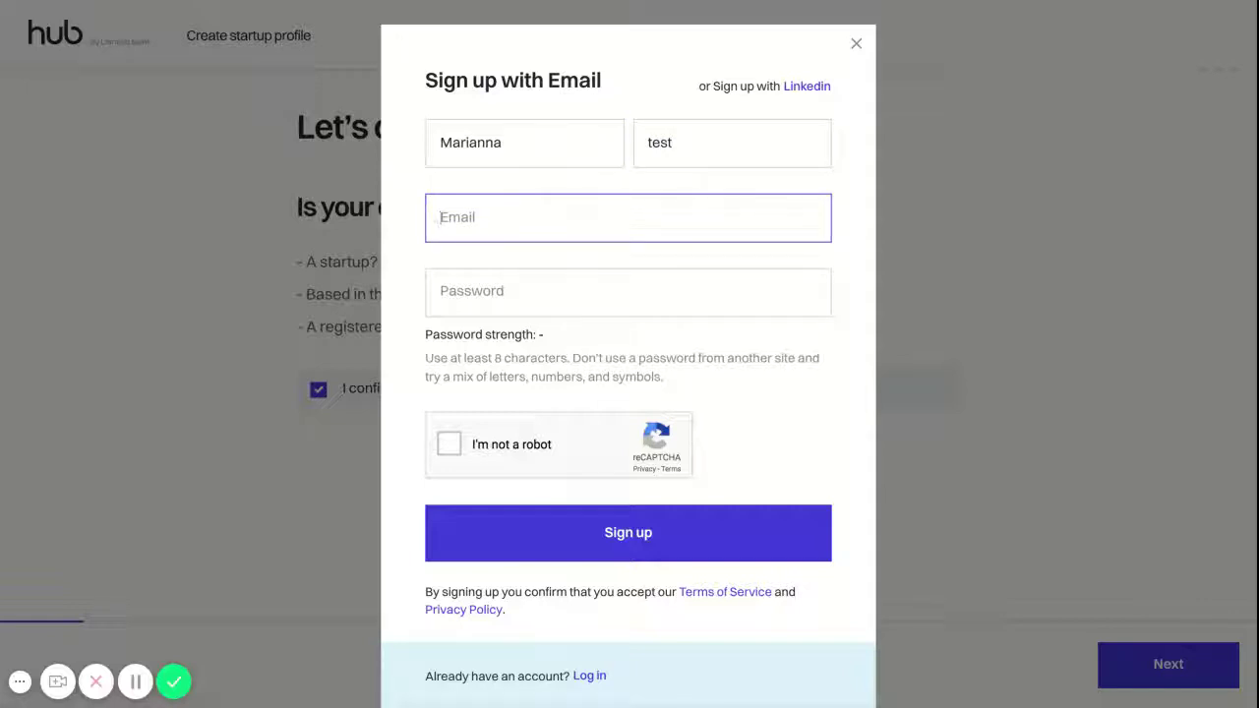
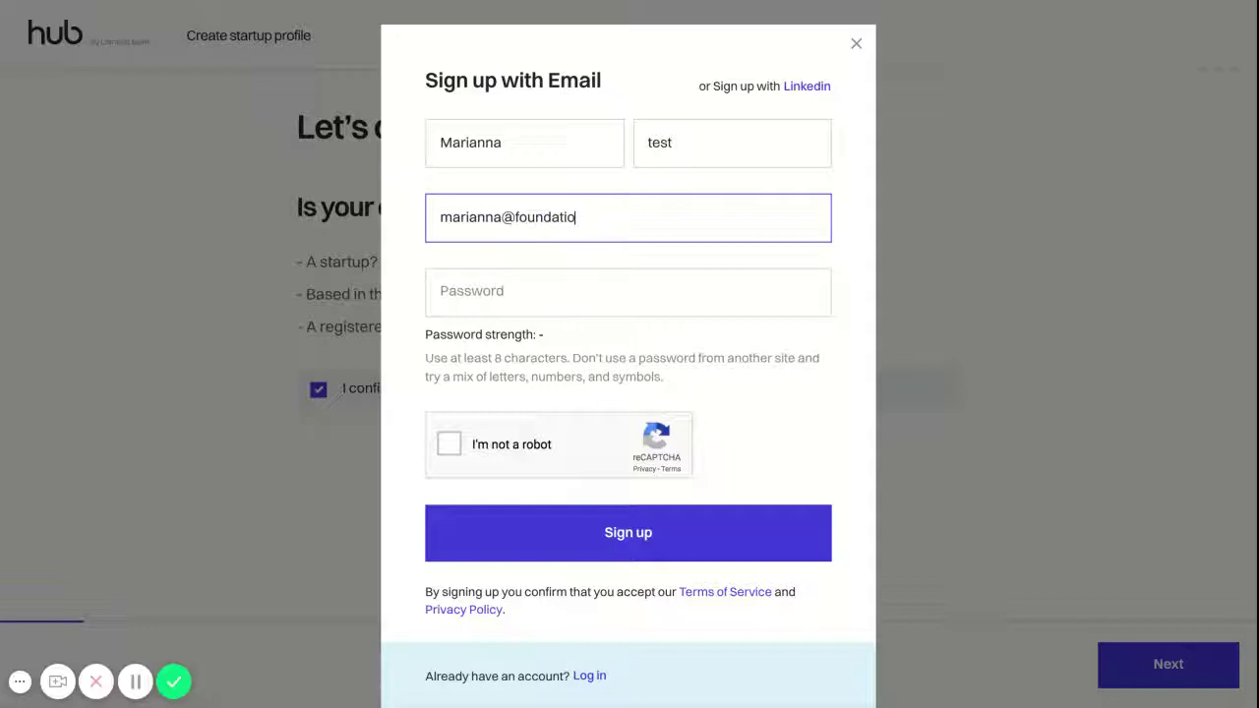
click(593, 289)
text(t)
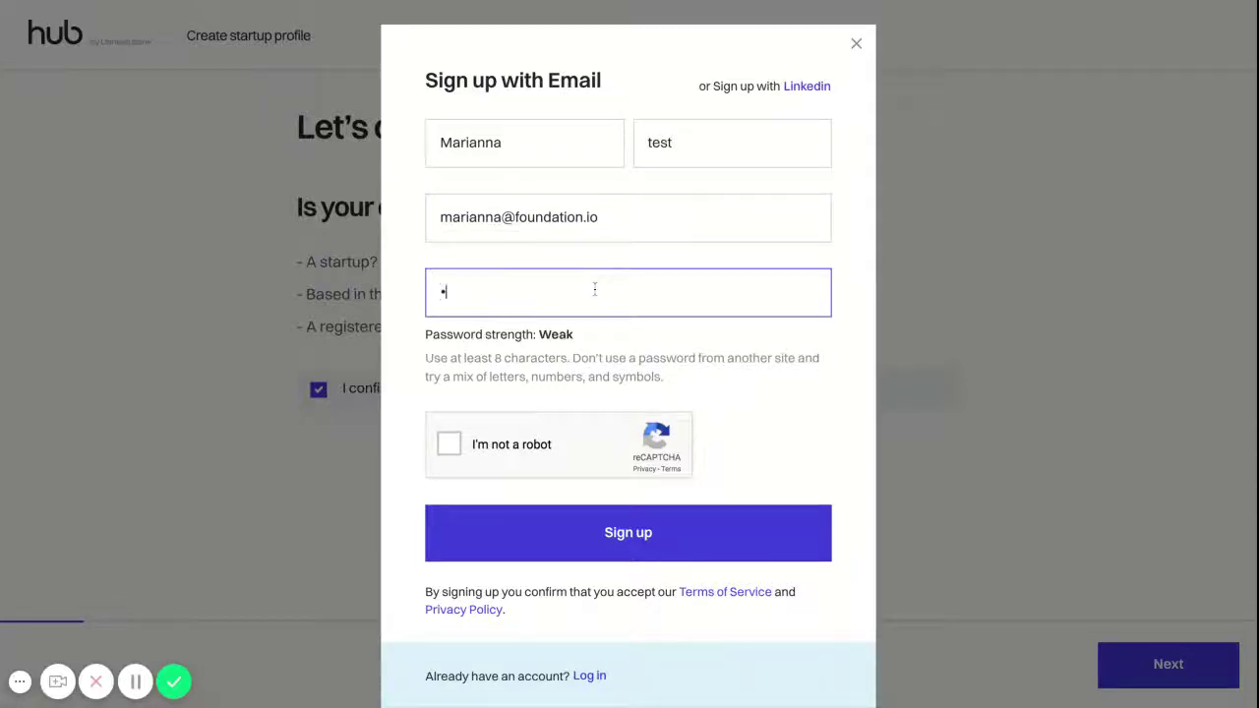
text(est12345678)
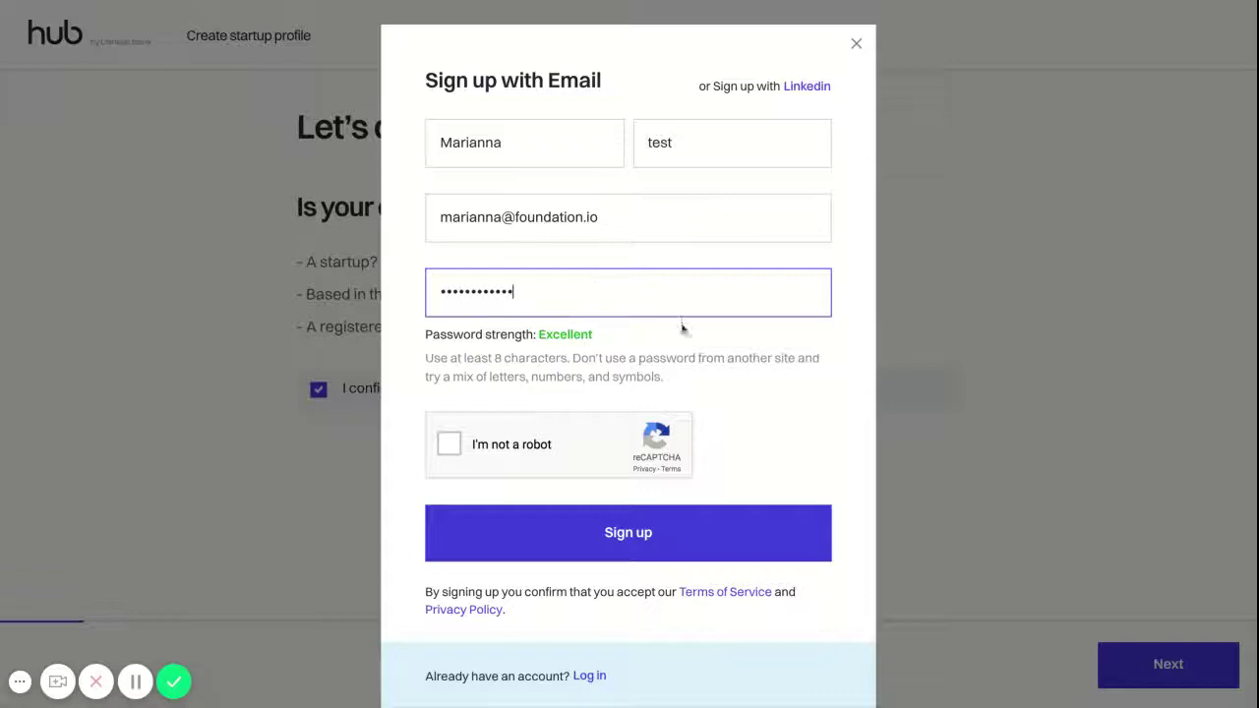
click(451, 452)
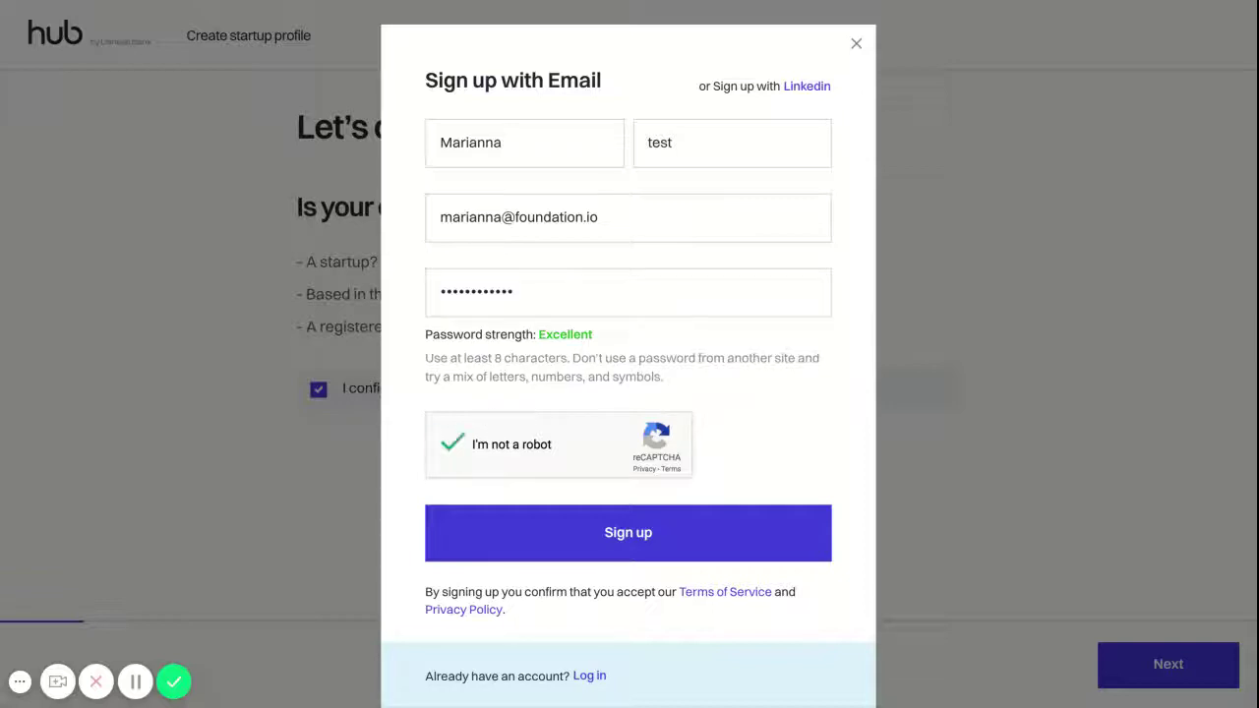
click(502, 539)
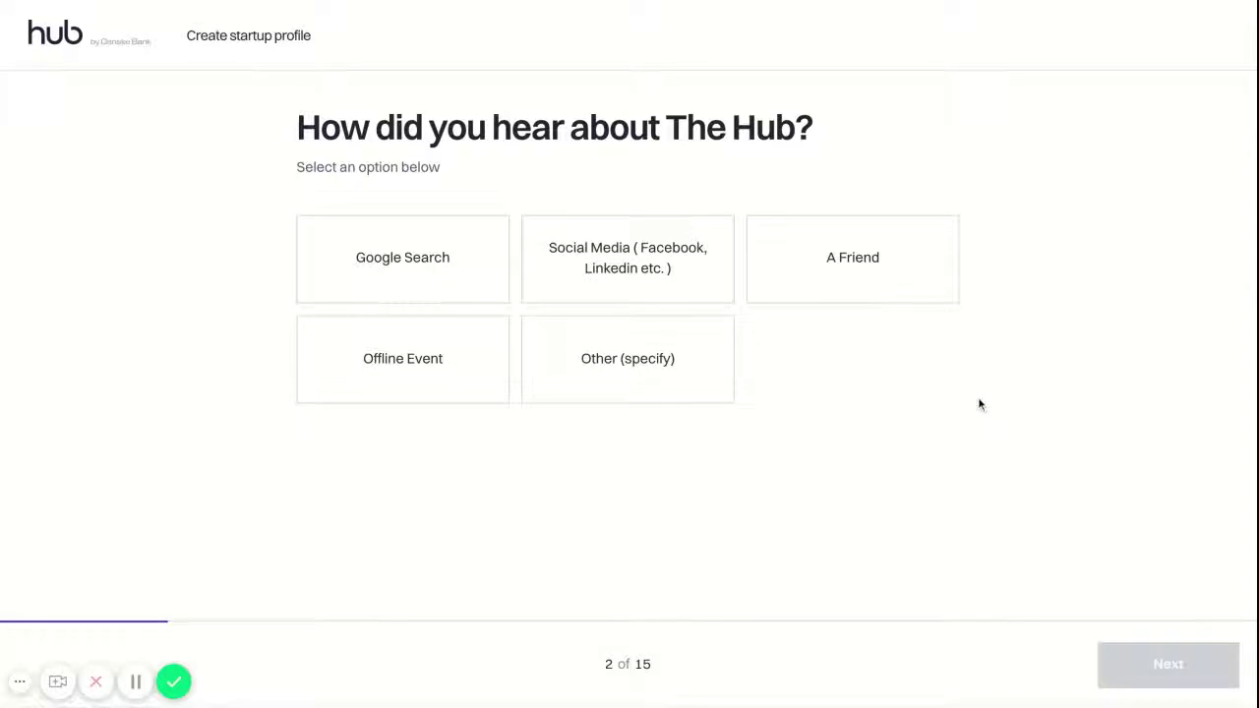
Pick 'A Friend' as the referral source and continue to step 3
click(897, 279)
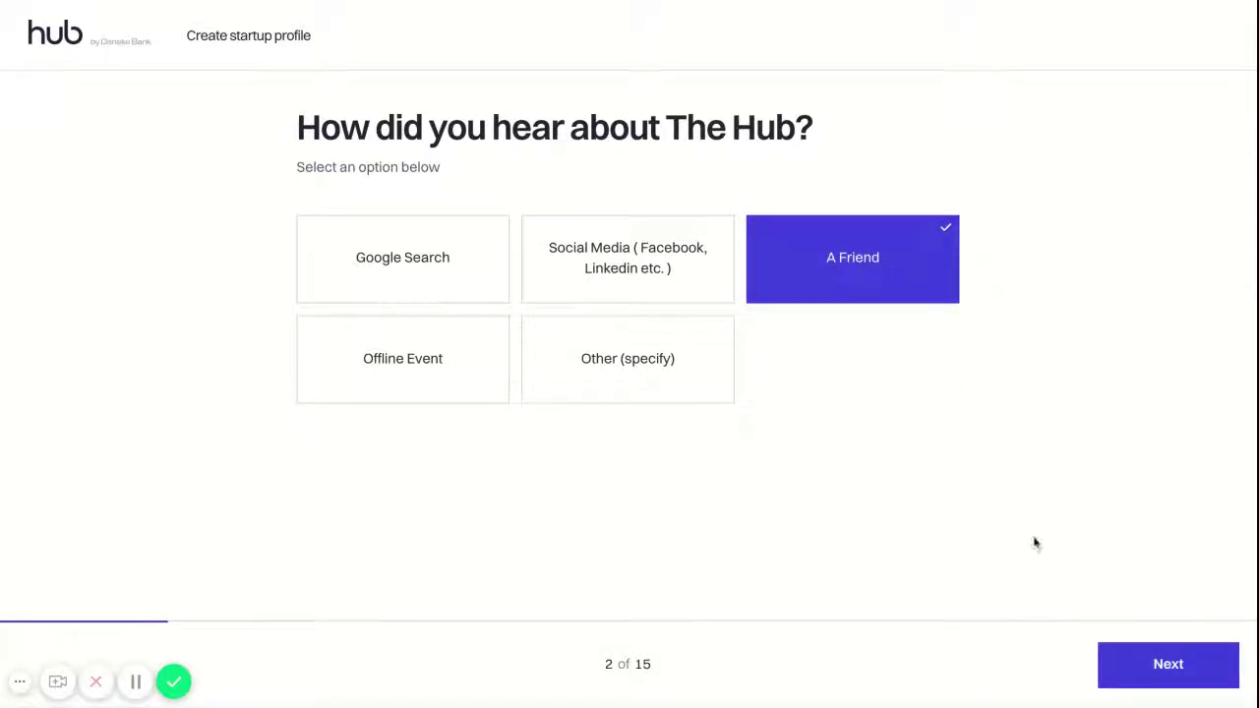
click(1192, 667)
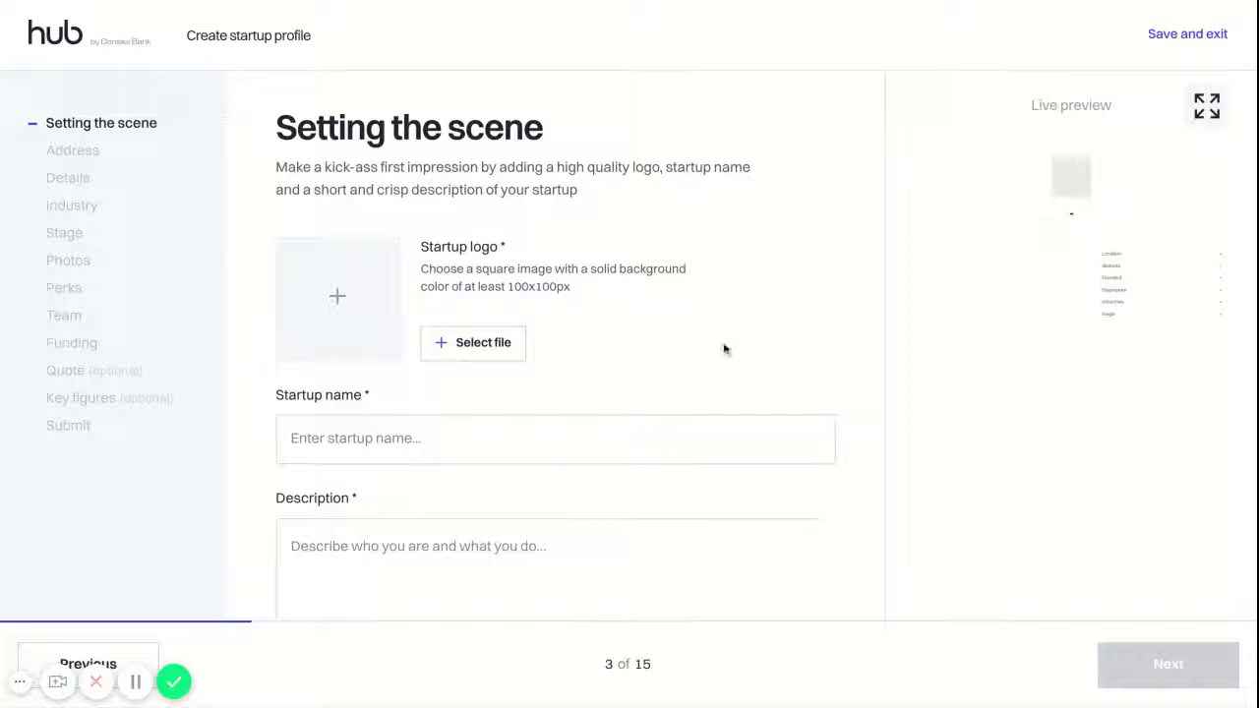
Upload a logo image and name the startup 'Foundation.io'
click(486, 348)
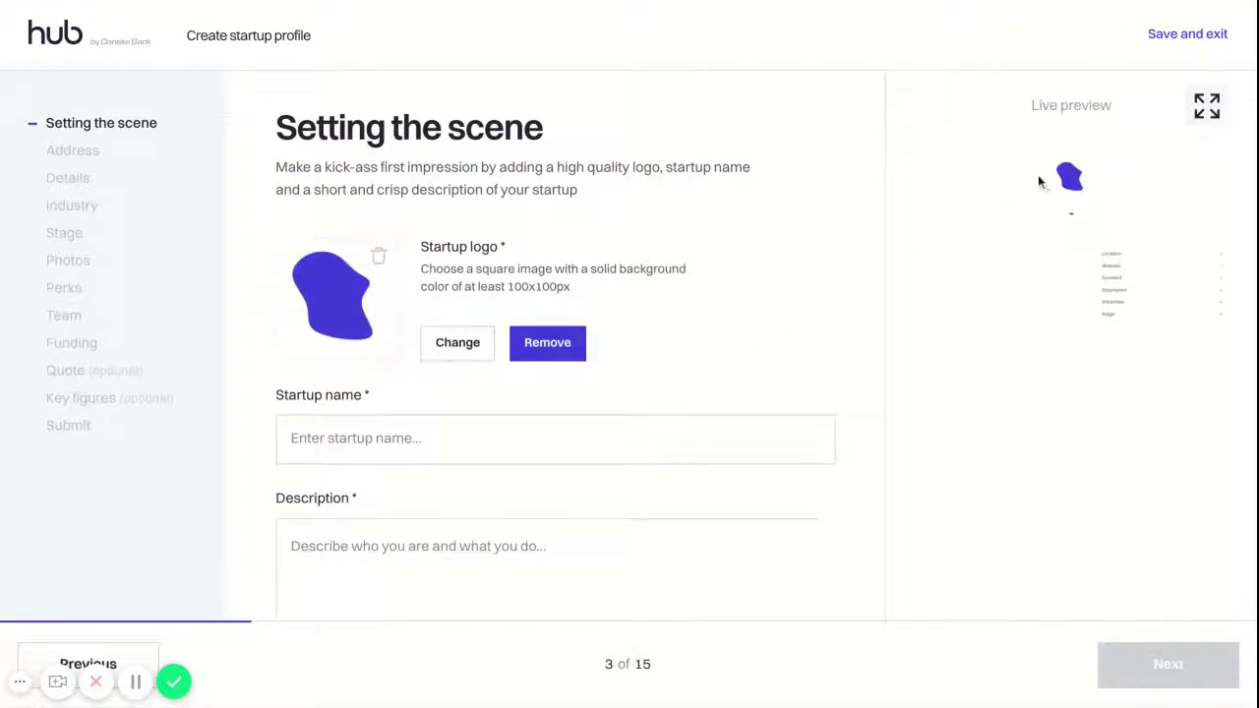
click(514, 451)
text(F)
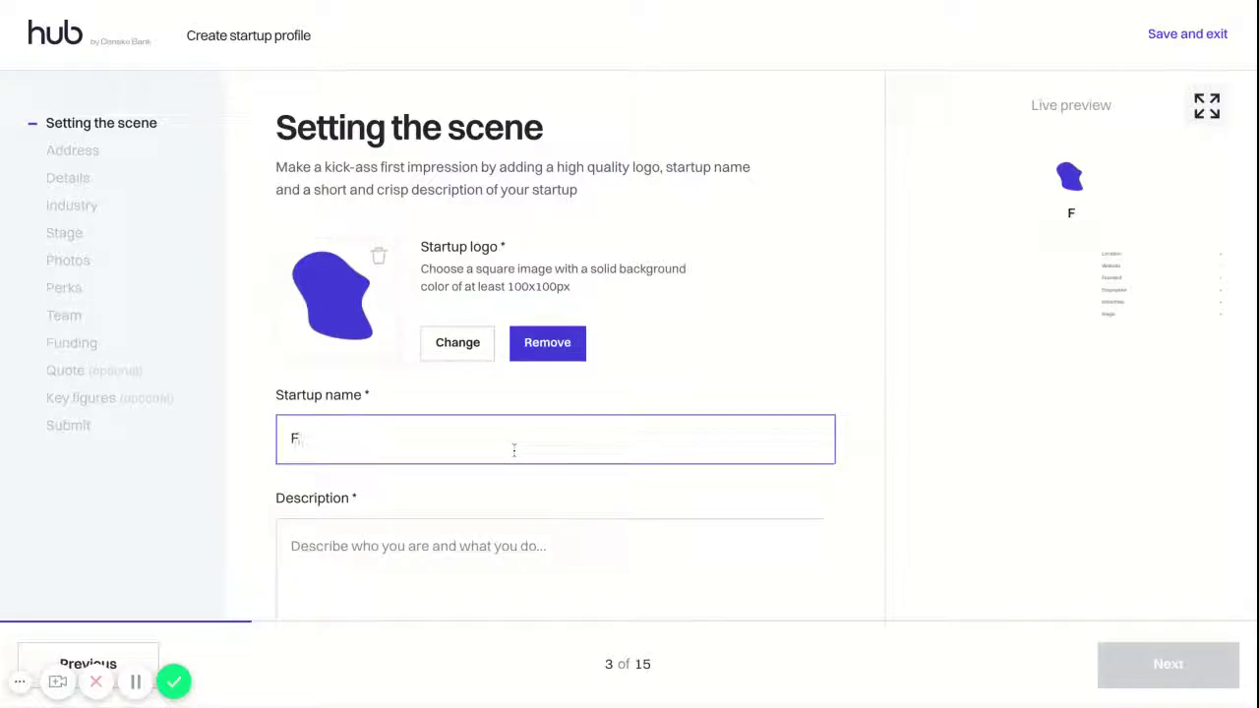
text(oundation.io)
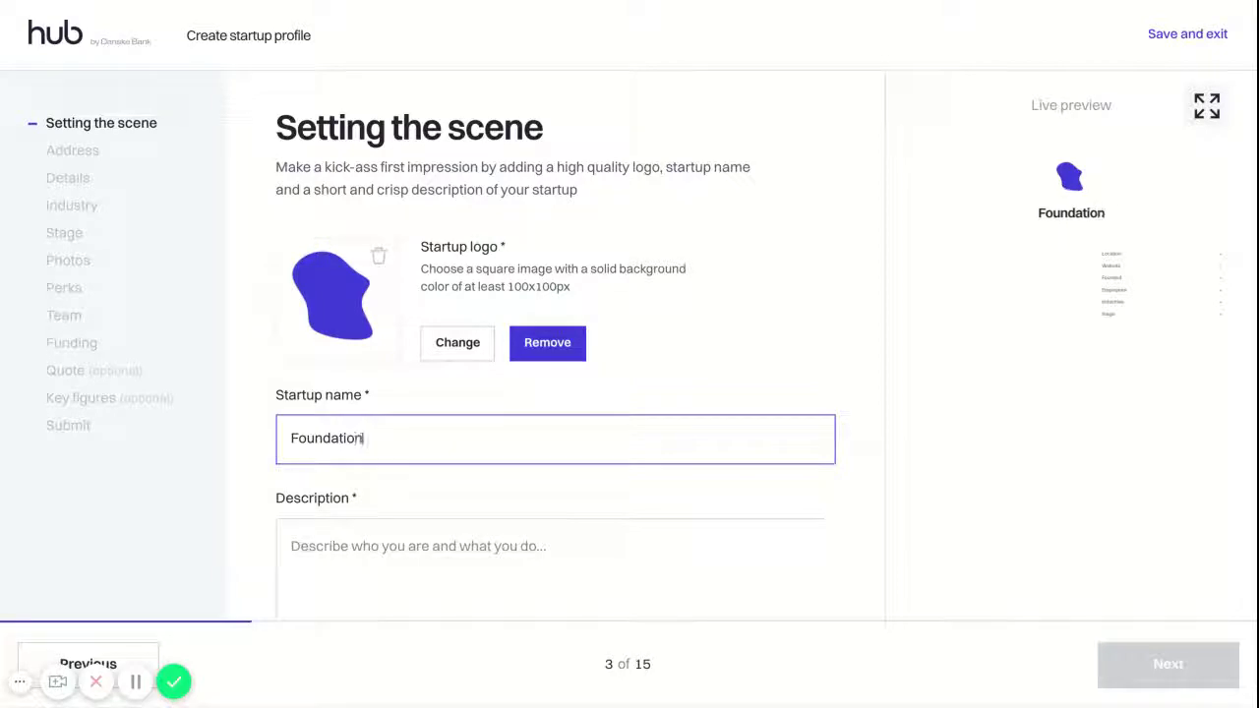
Paste the prepared company description, check the full-size preview, and continue to Address
click(459, 546)
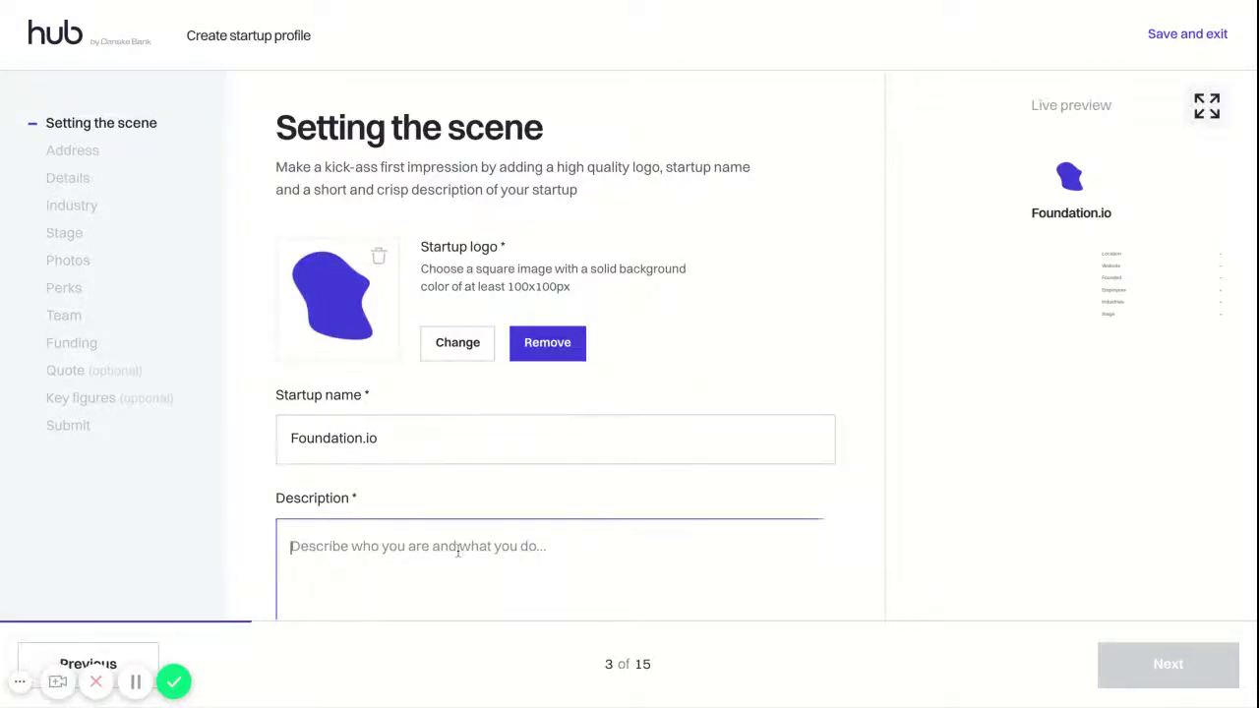
scroll(619, 406, down, 2)
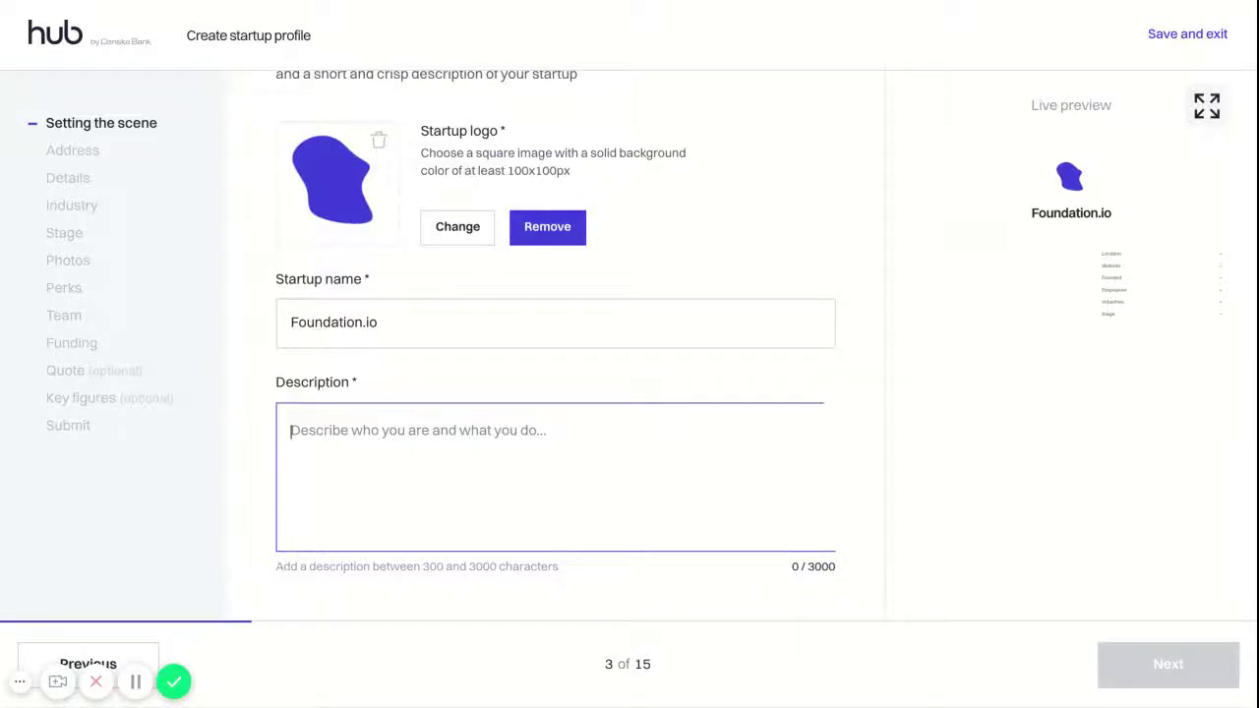
text(Foundation is the AirBnB of the holiday rental industry. We provide camper owners with smarter marketing solutions for holiday rental leading to better results and high levels of subscription renewal. We are a passionate team of eleven people (and a guinea pig!) making renting easier than it has ever been.)
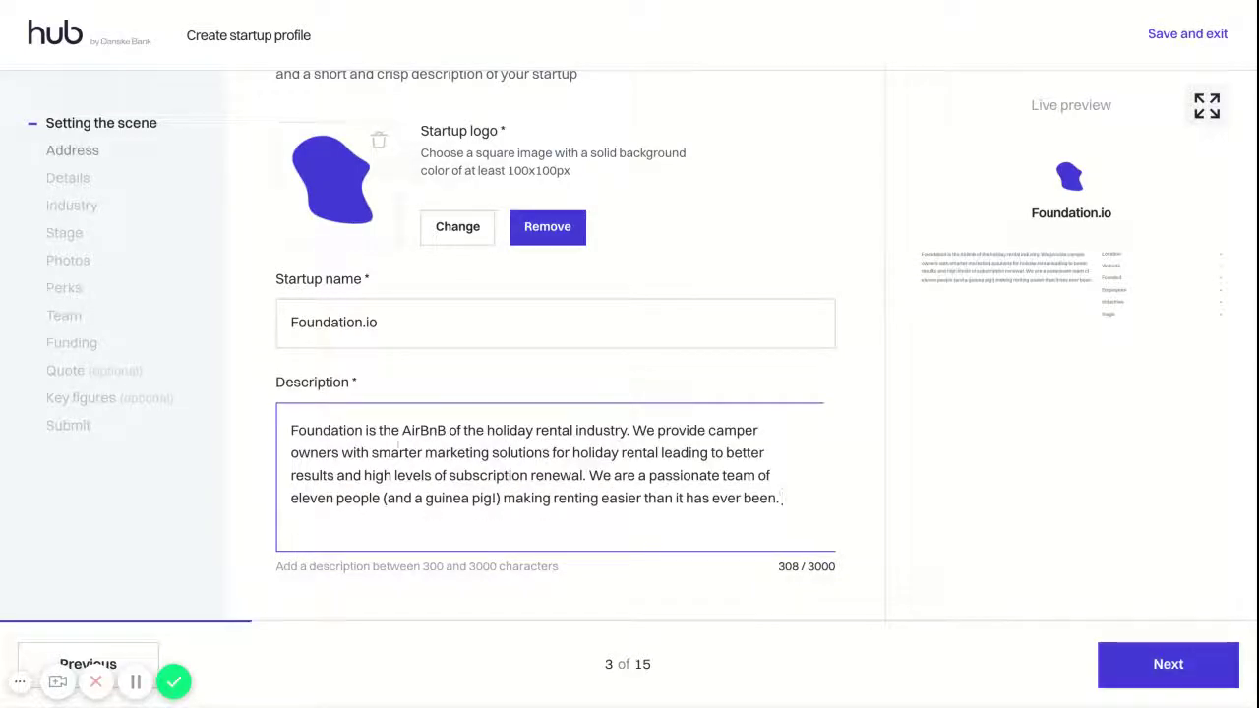
scroll(361, 432, up, 1)
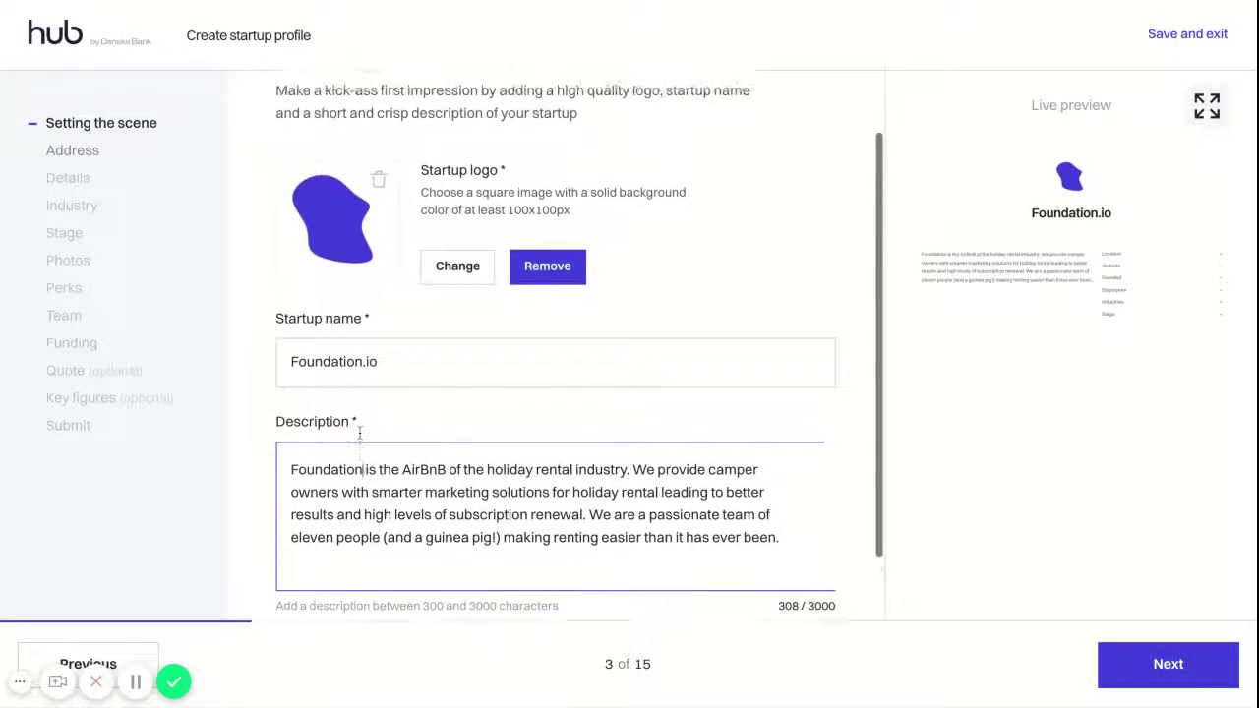
scroll(364, 438, down, 2)
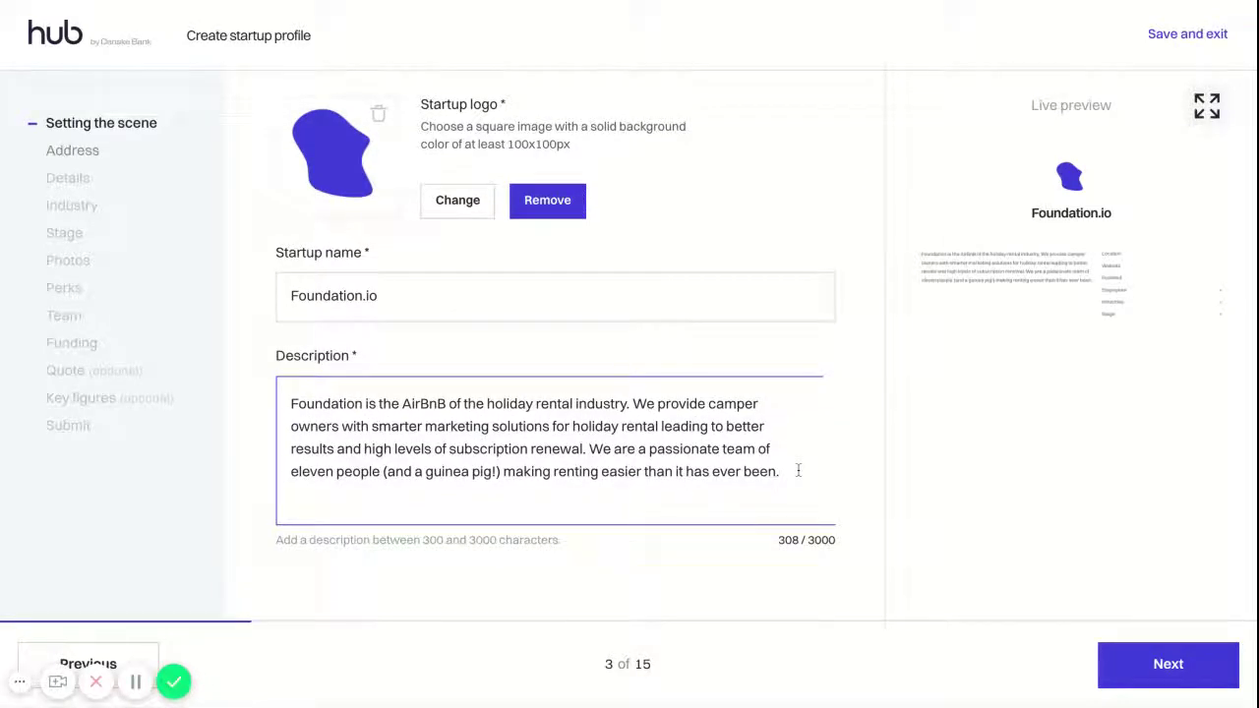
click(1207, 105)
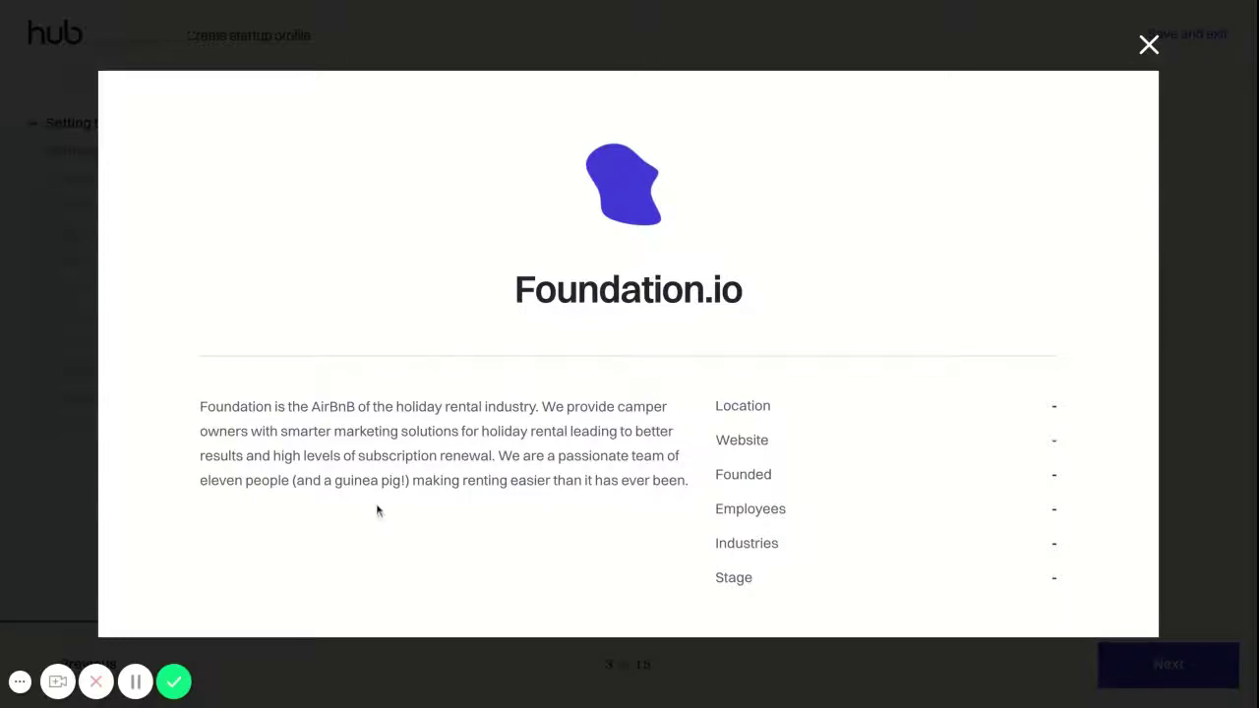
click(1147, 47)
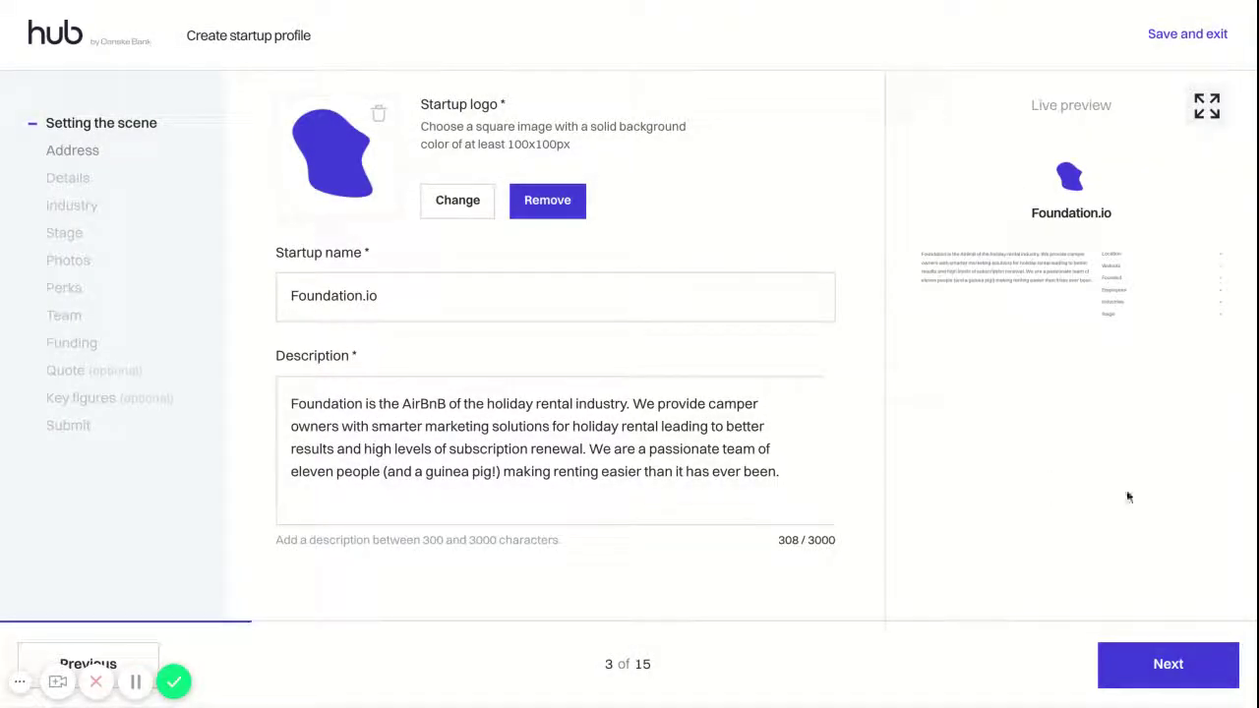
click(1158, 665)
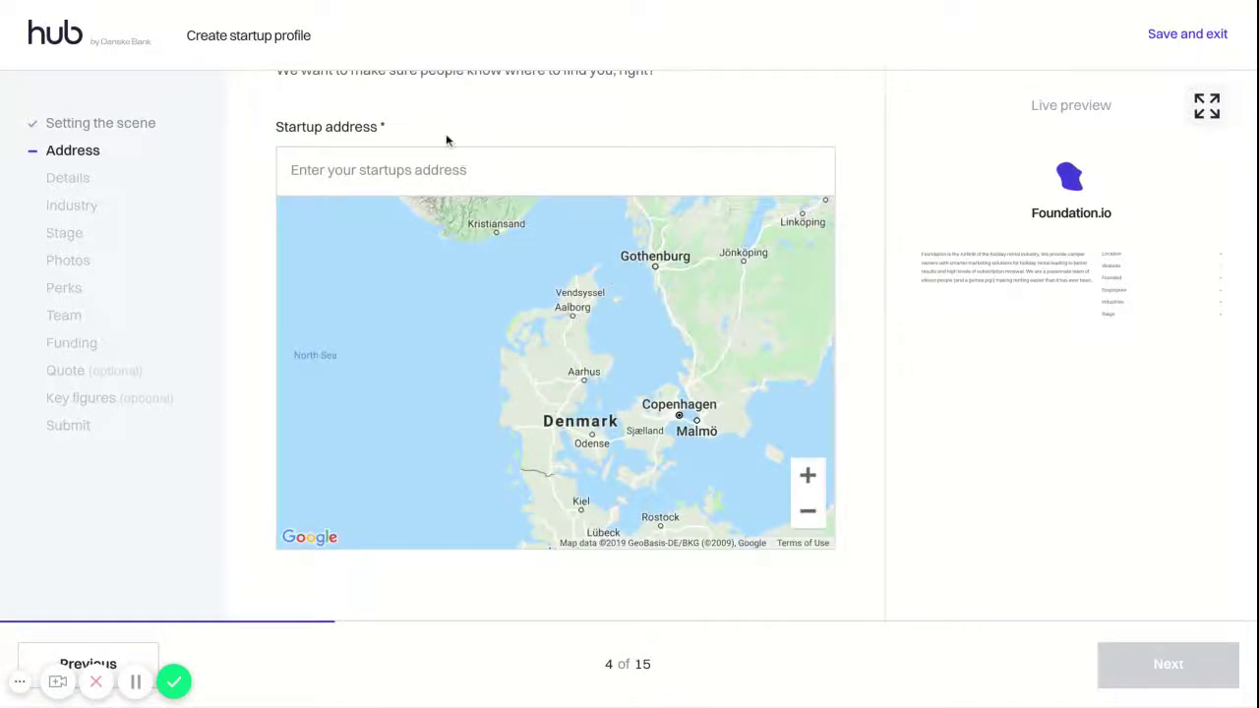
scroll(446, 135, up, 2)
click(454, 267)
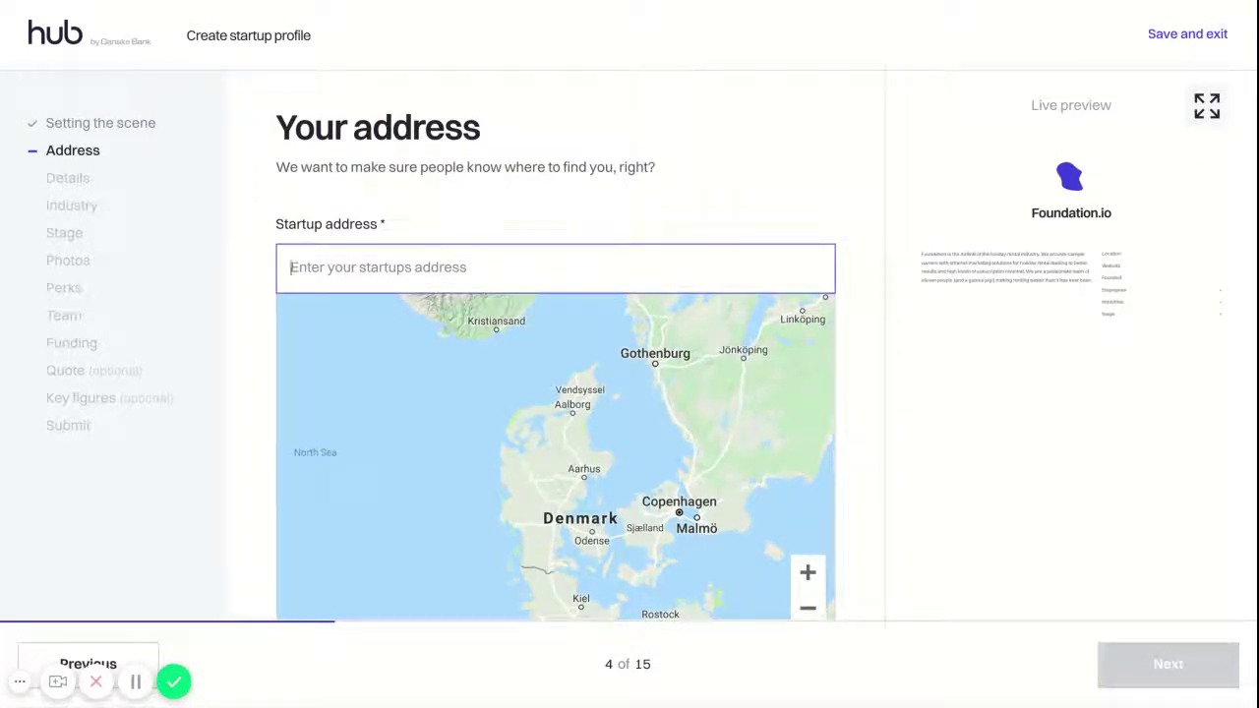
text(Danne)
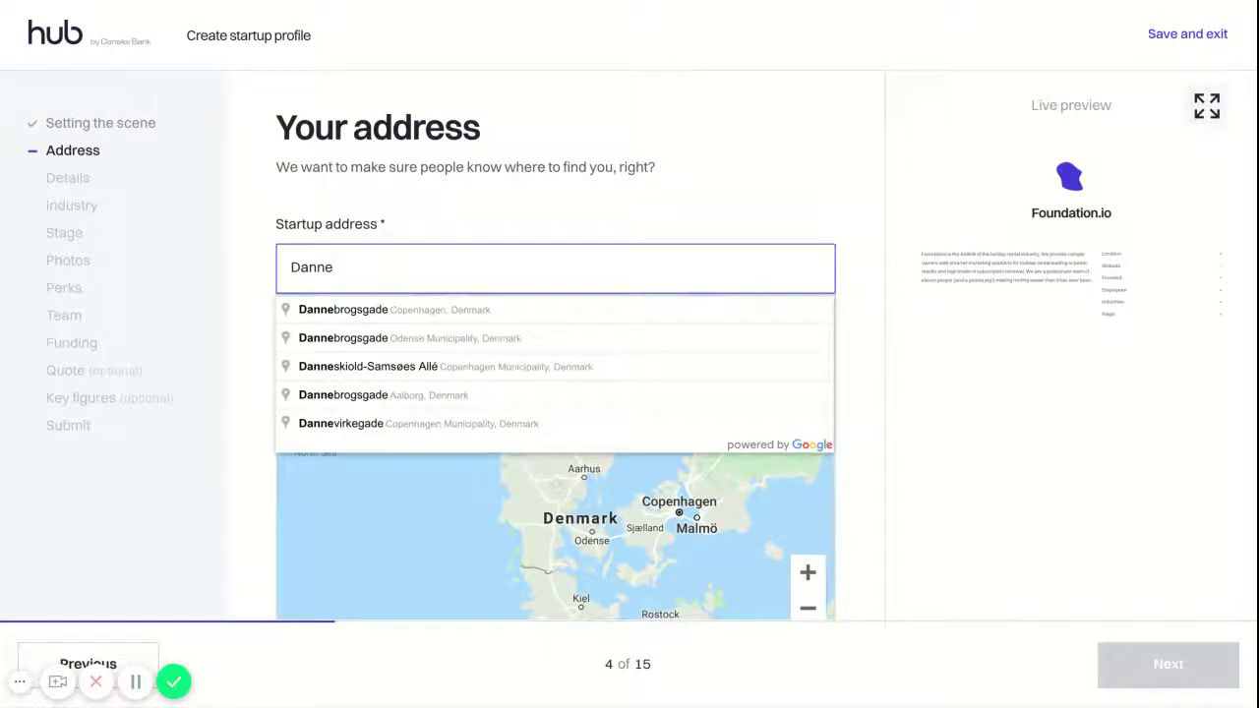
text(sk)
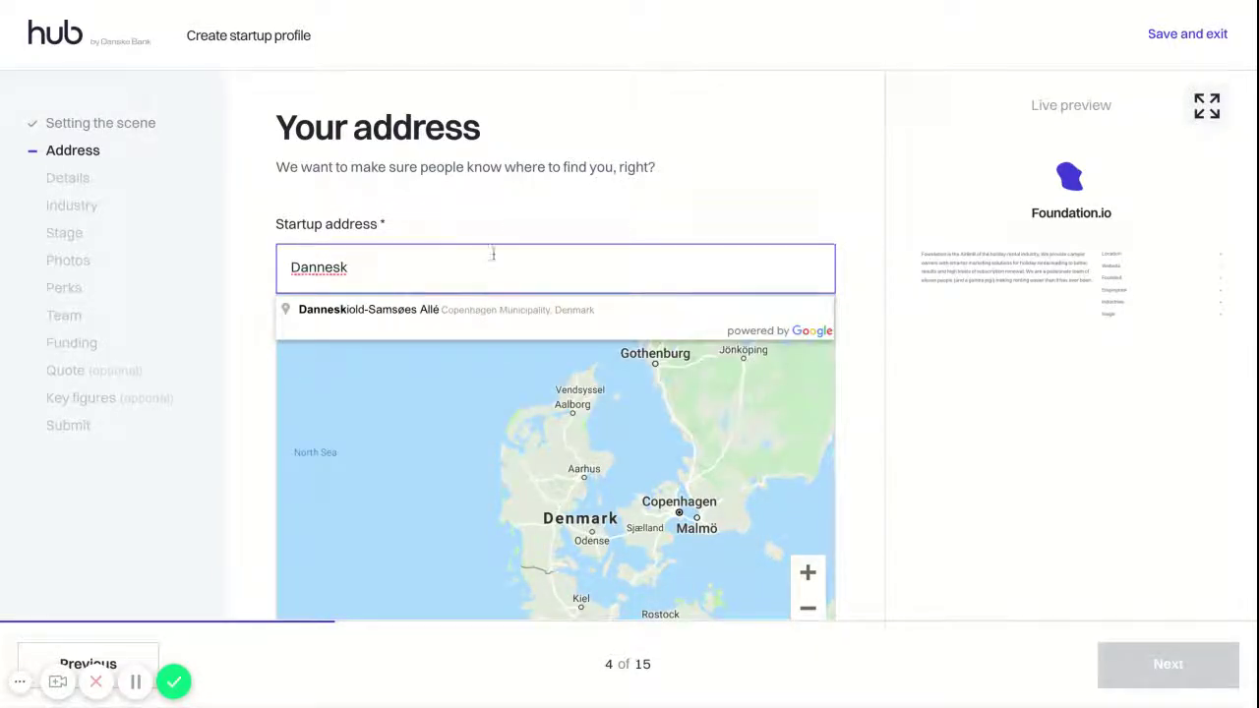
click(403, 310)
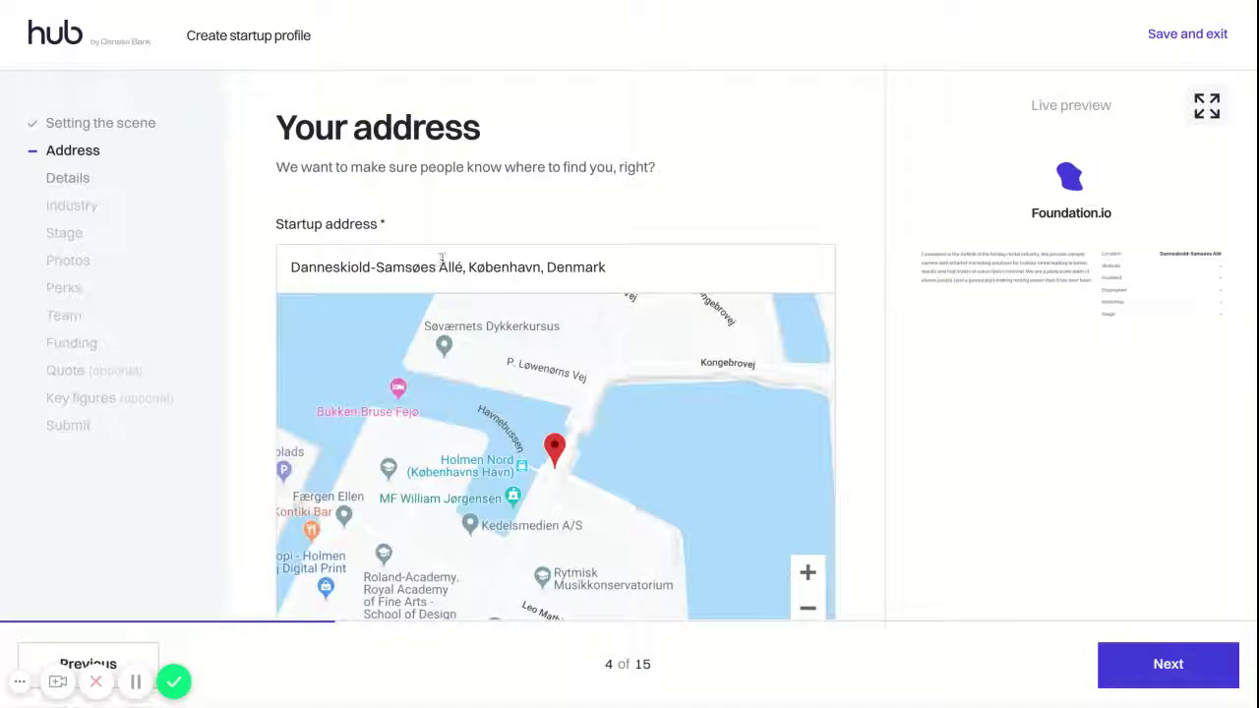
click(464, 266)
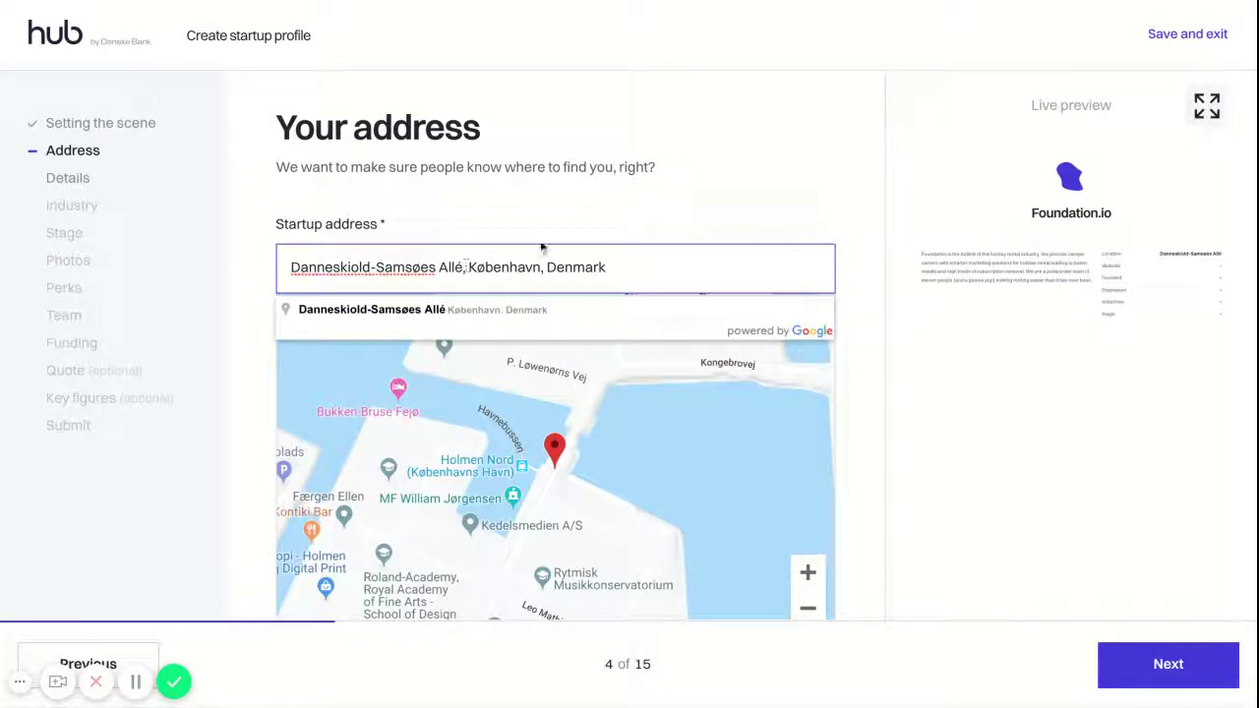
text(41)
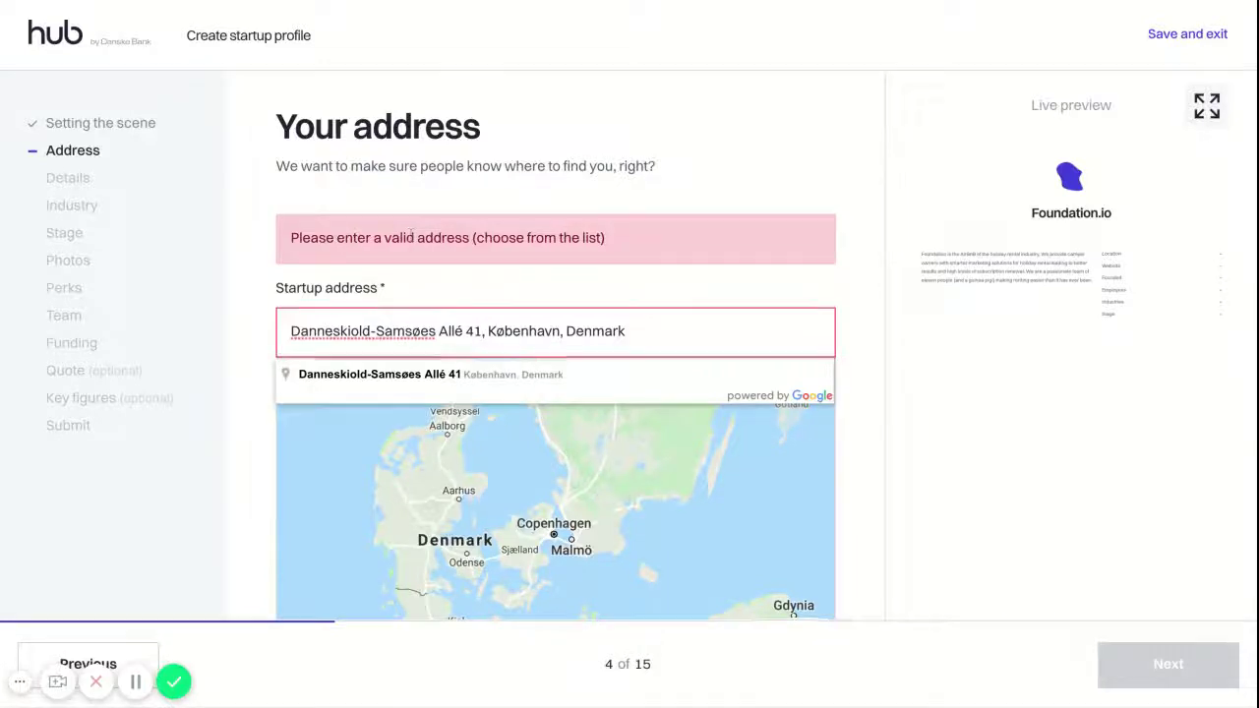
scroll(411, 236, down, 1)
click(428, 382)
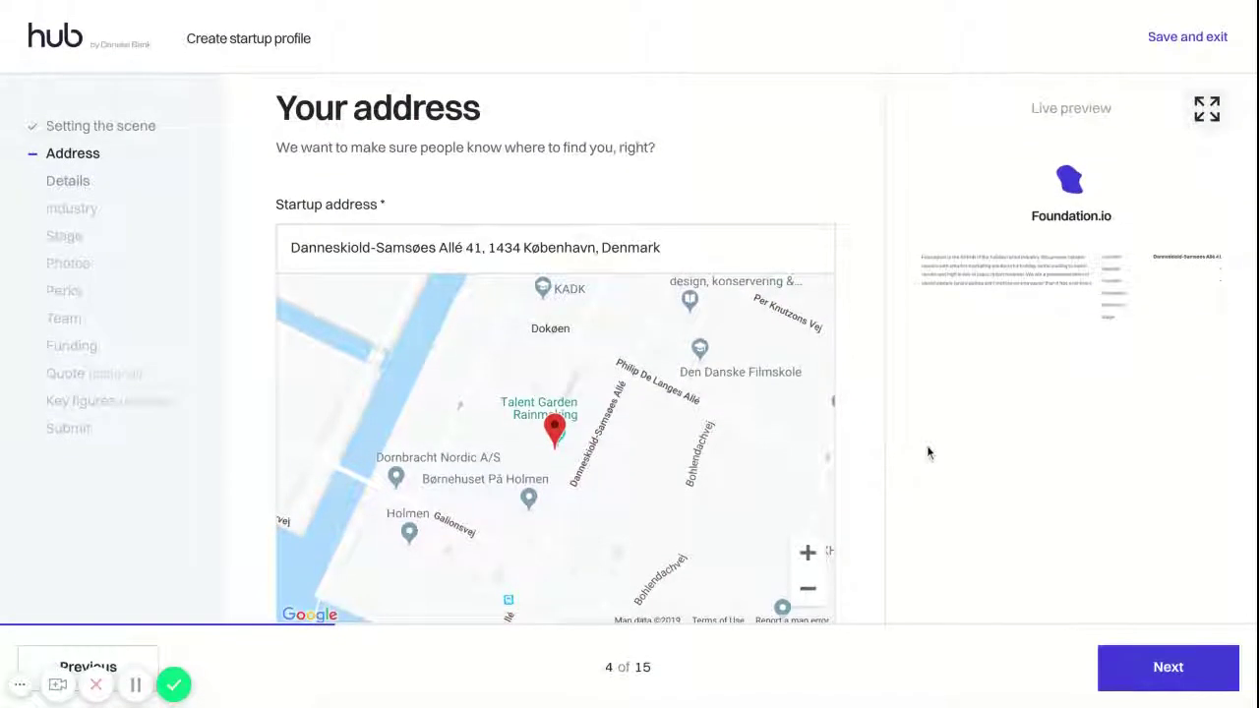
click(1188, 667)
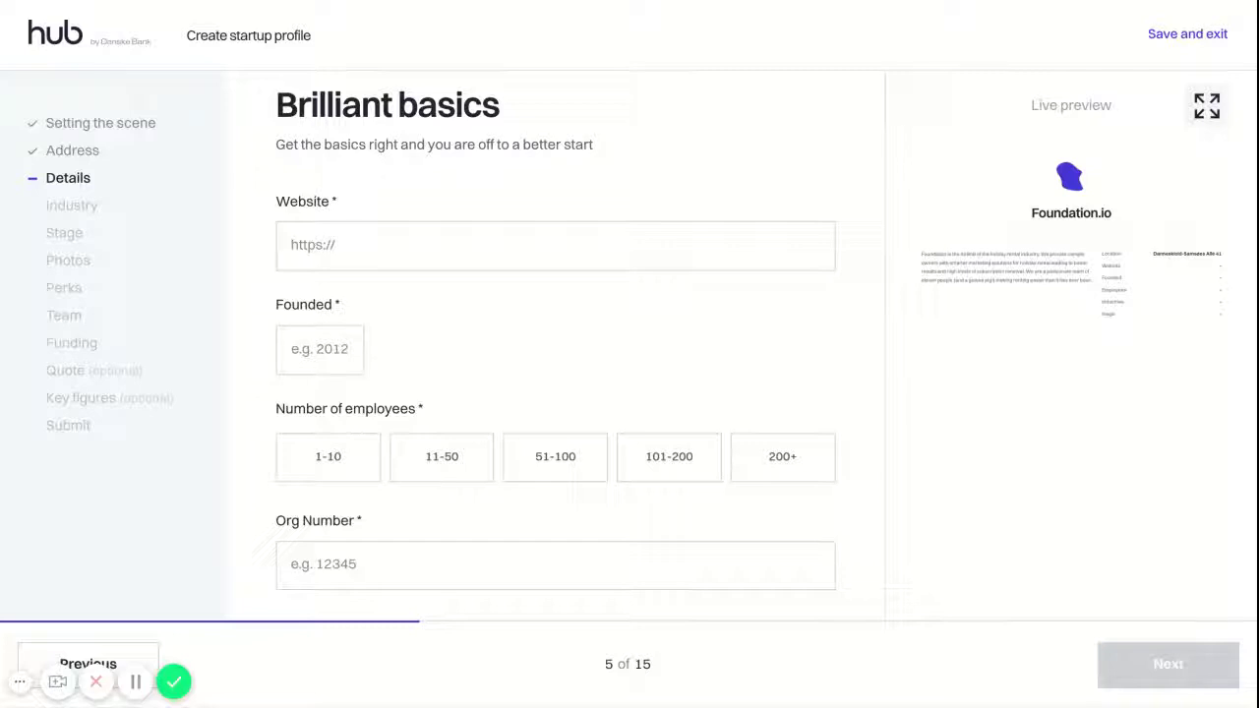
click(313, 245)
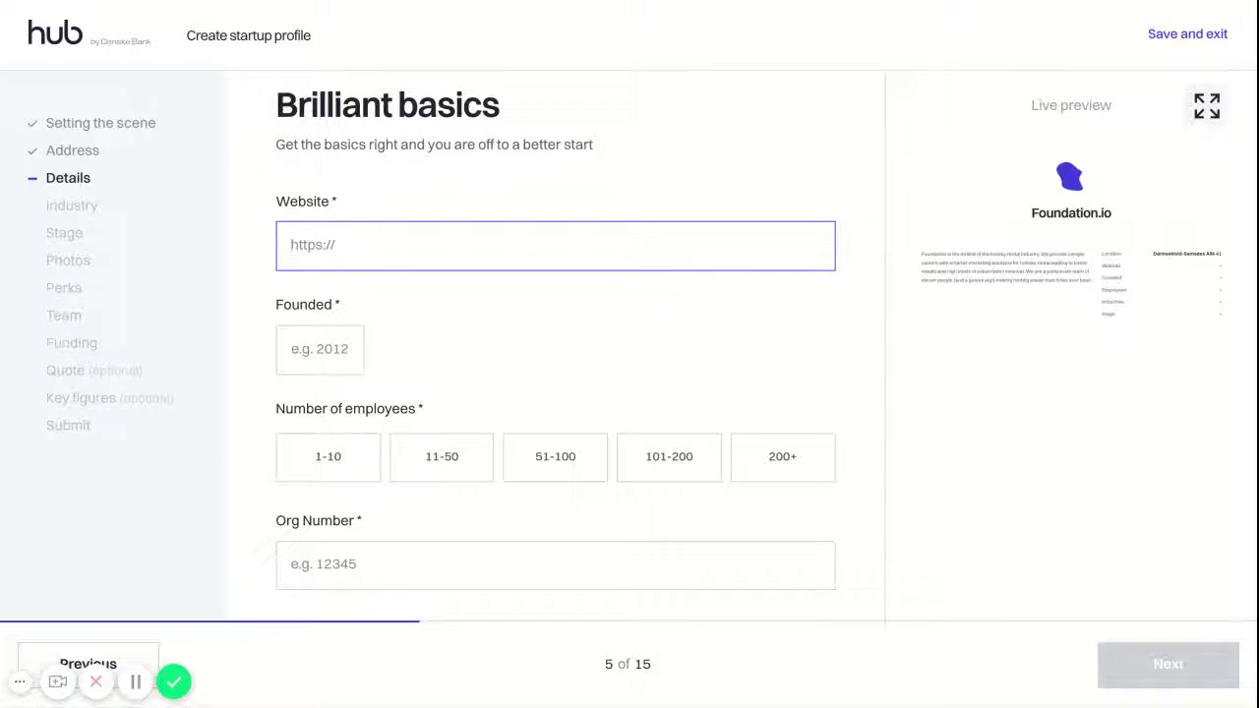
text(www.foundation.io)
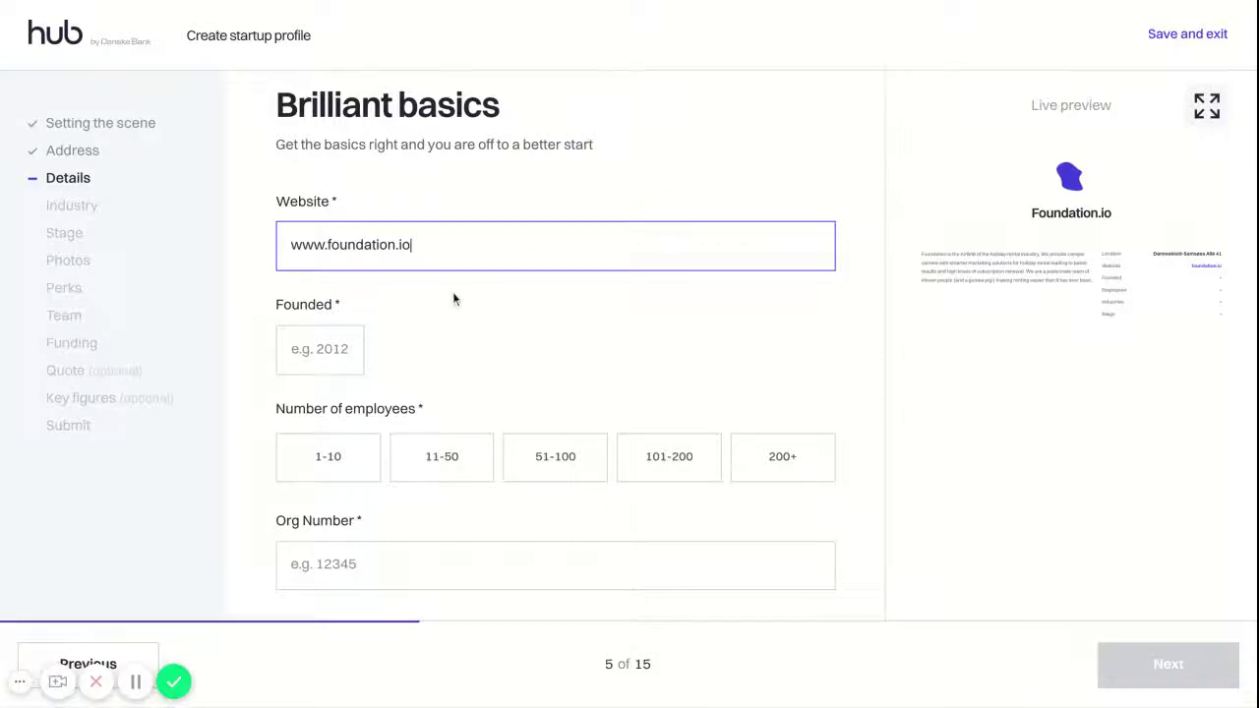
scroll(453, 294, down, 1)
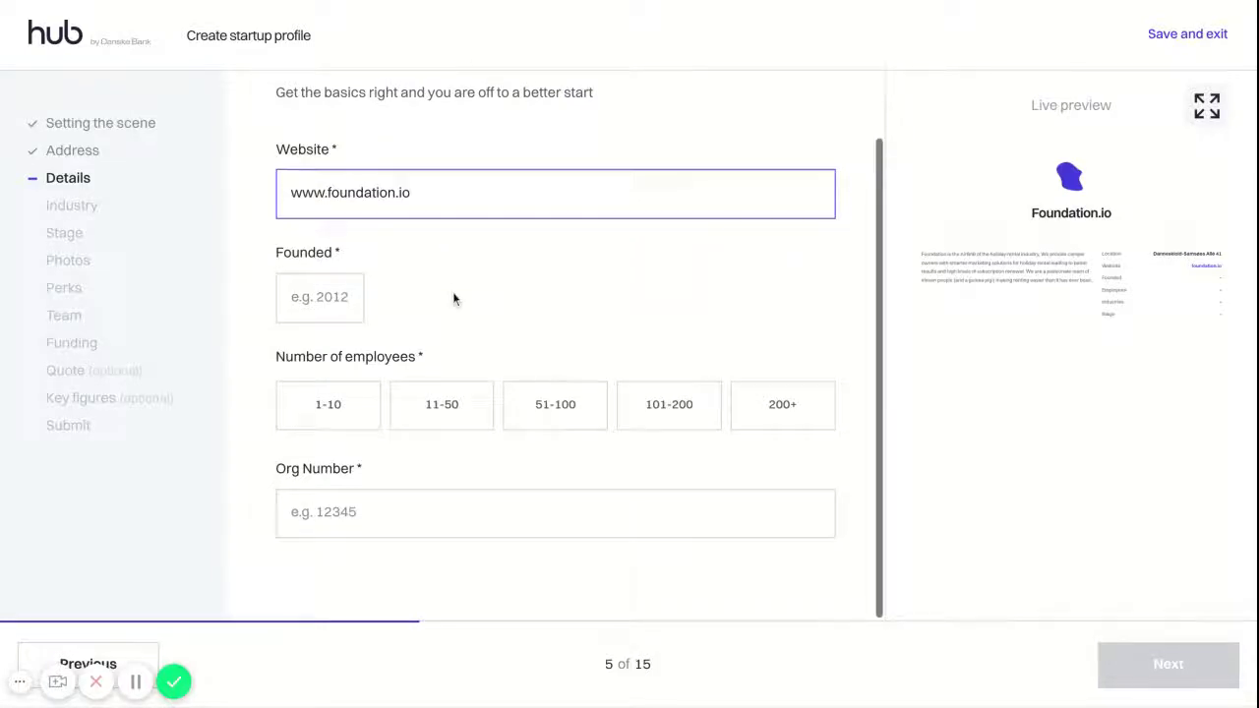
click(329, 304)
text(2018)
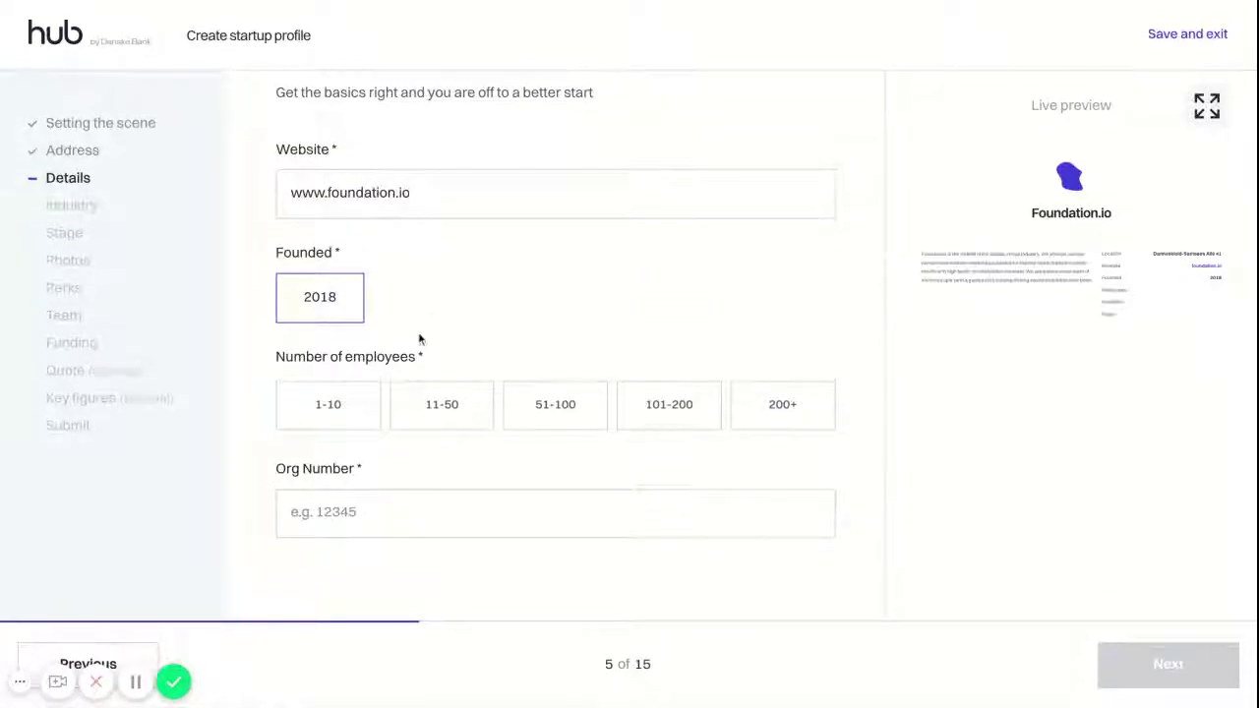
click(425, 405)
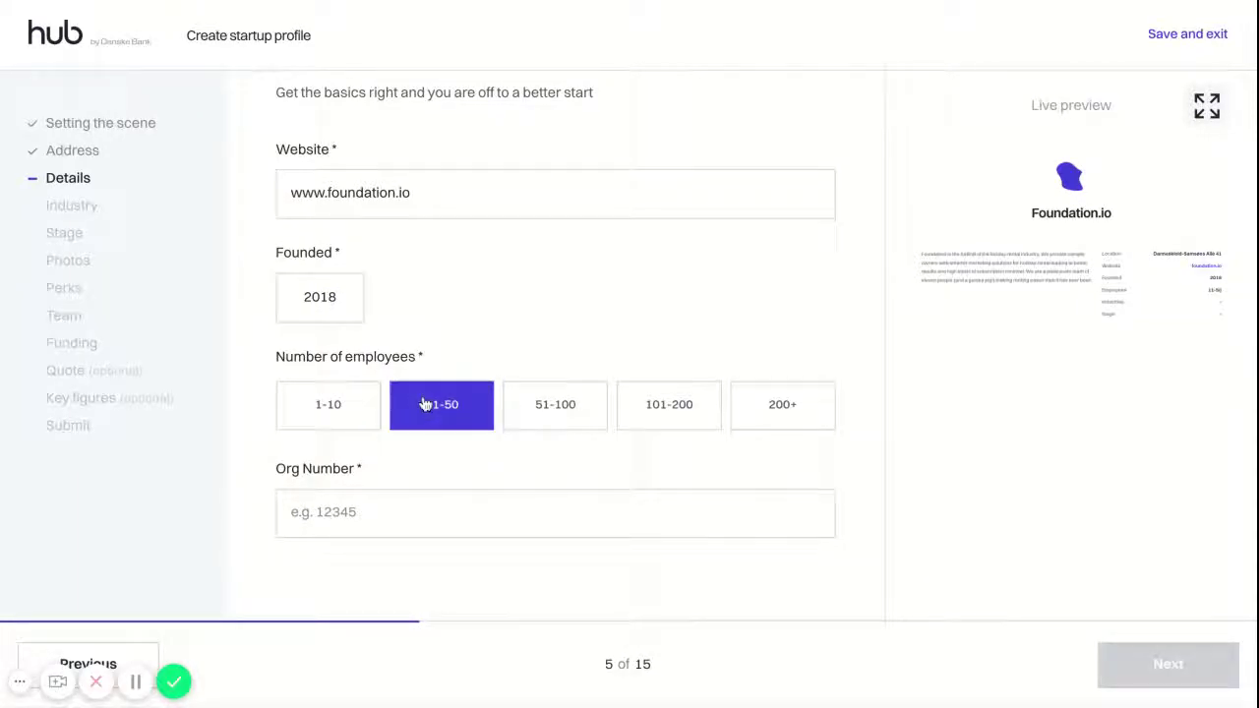
click(398, 511)
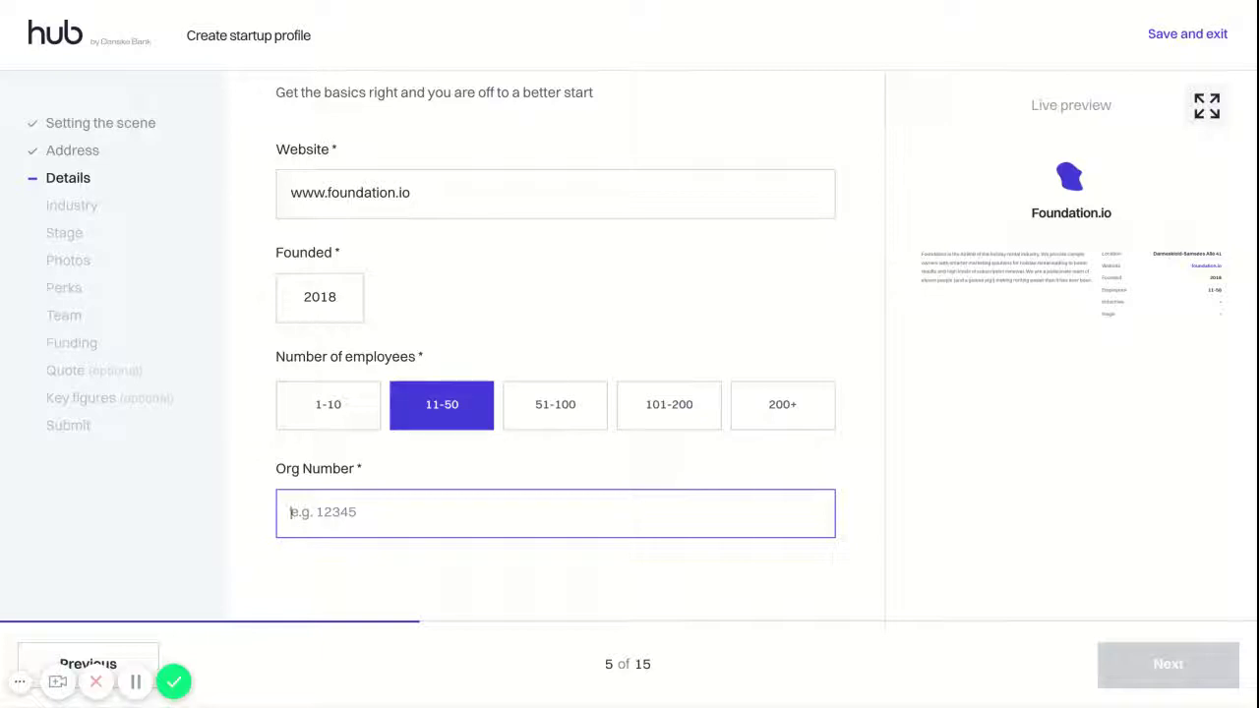
text(156)
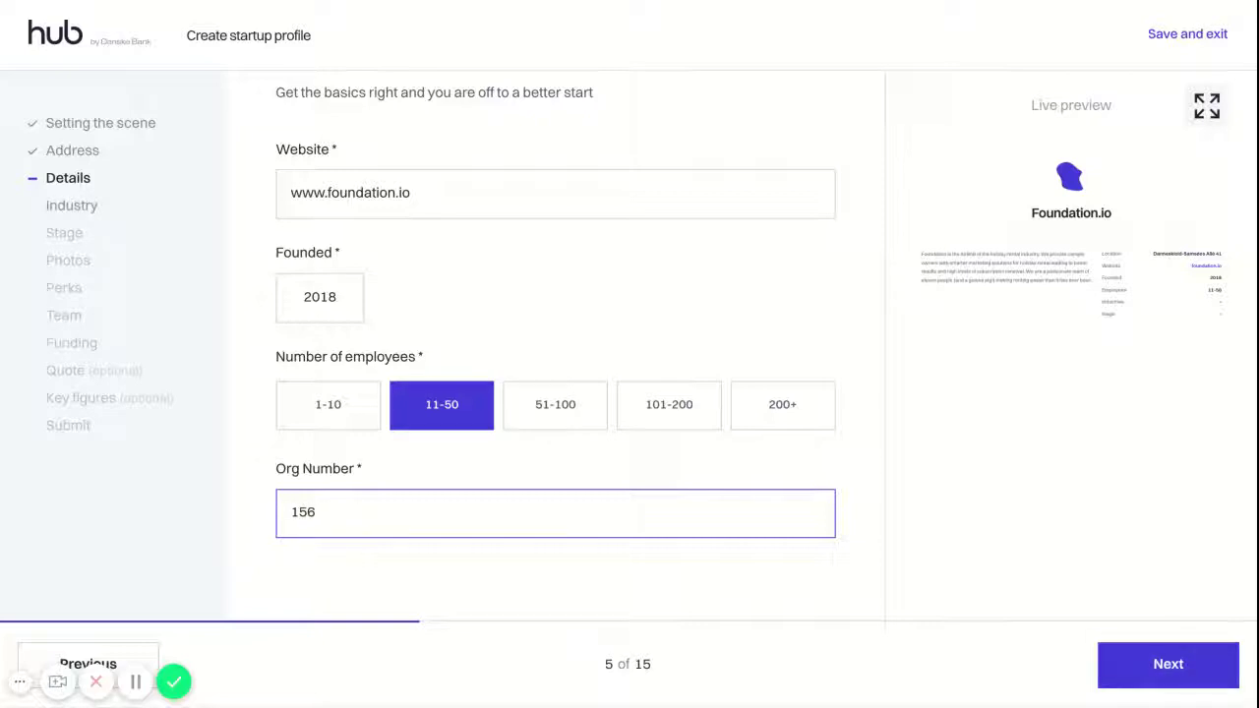
text(-76542)
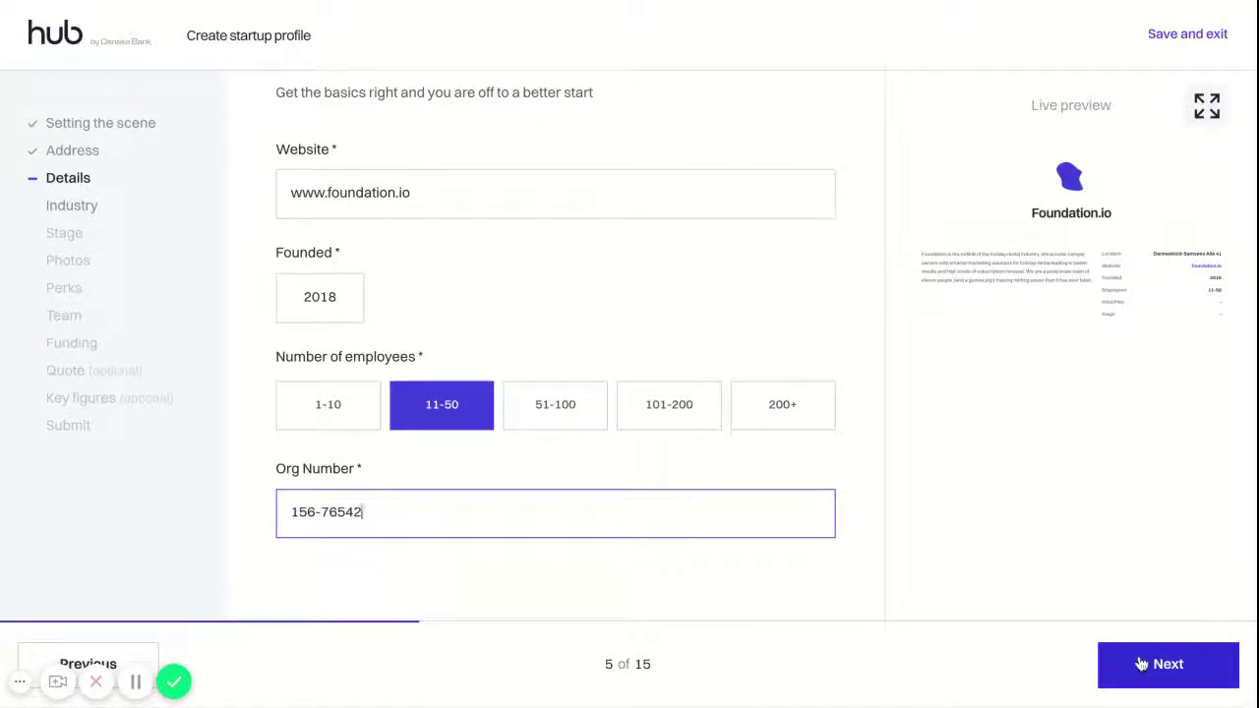
Select Service and Impact Tech as the startup's industries and continue to stage
click(1141, 665)
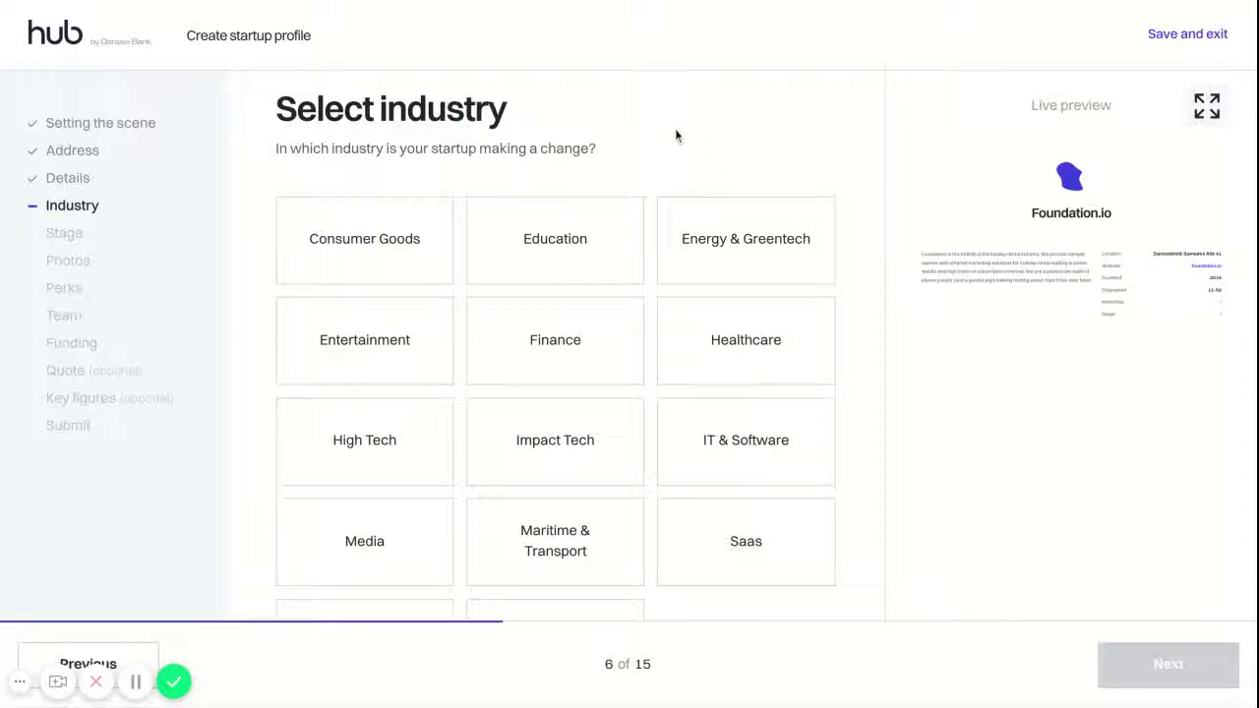
scroll(675, 134, down, 1)
scroll(674, 135, down, 1)
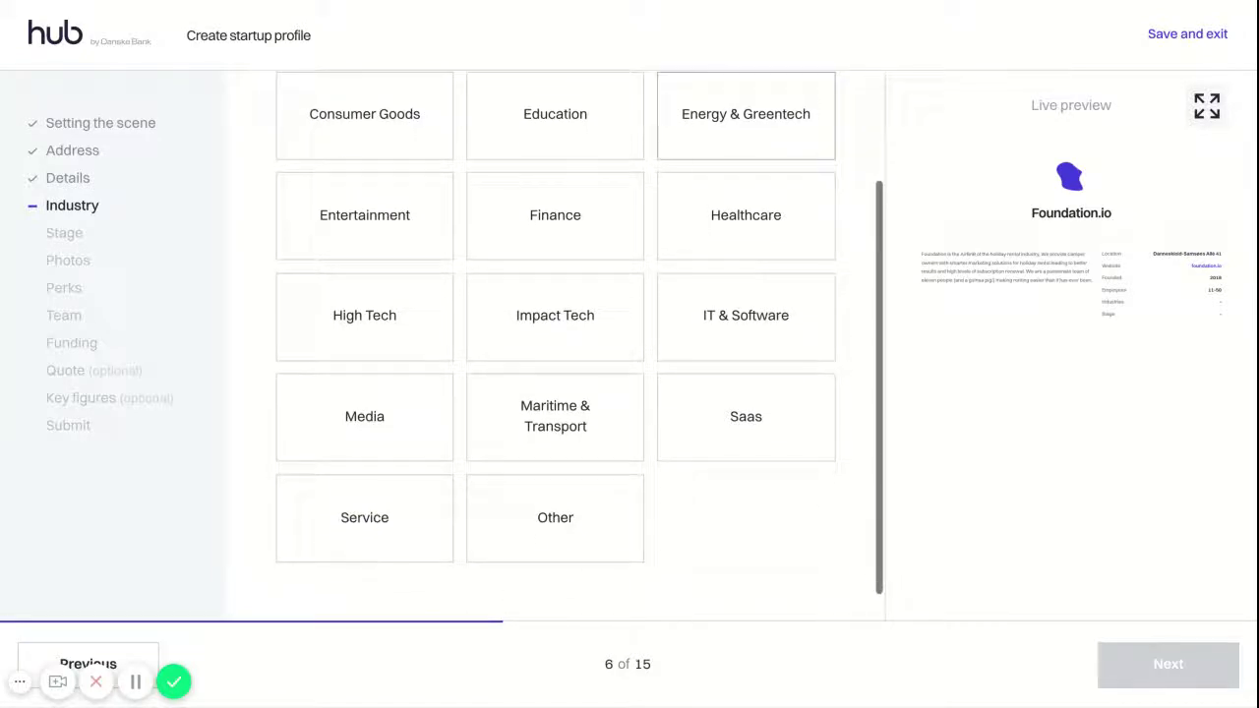
click(415, 515)
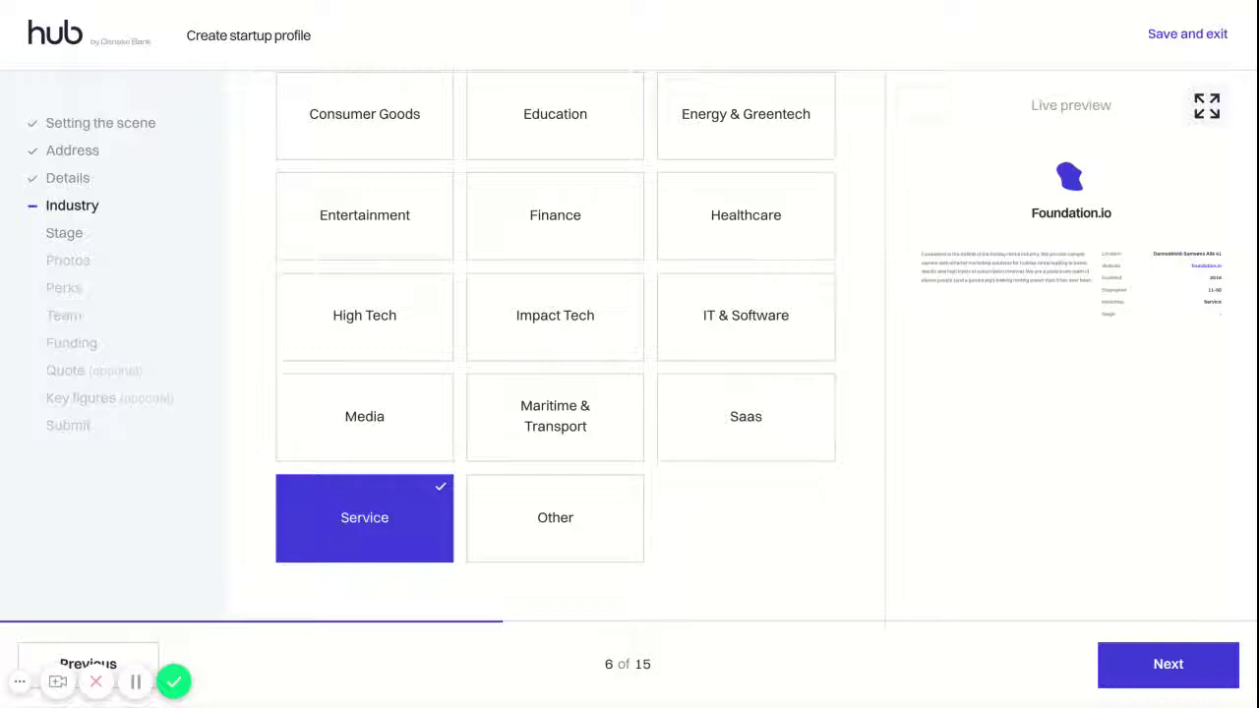
click(547, 317)
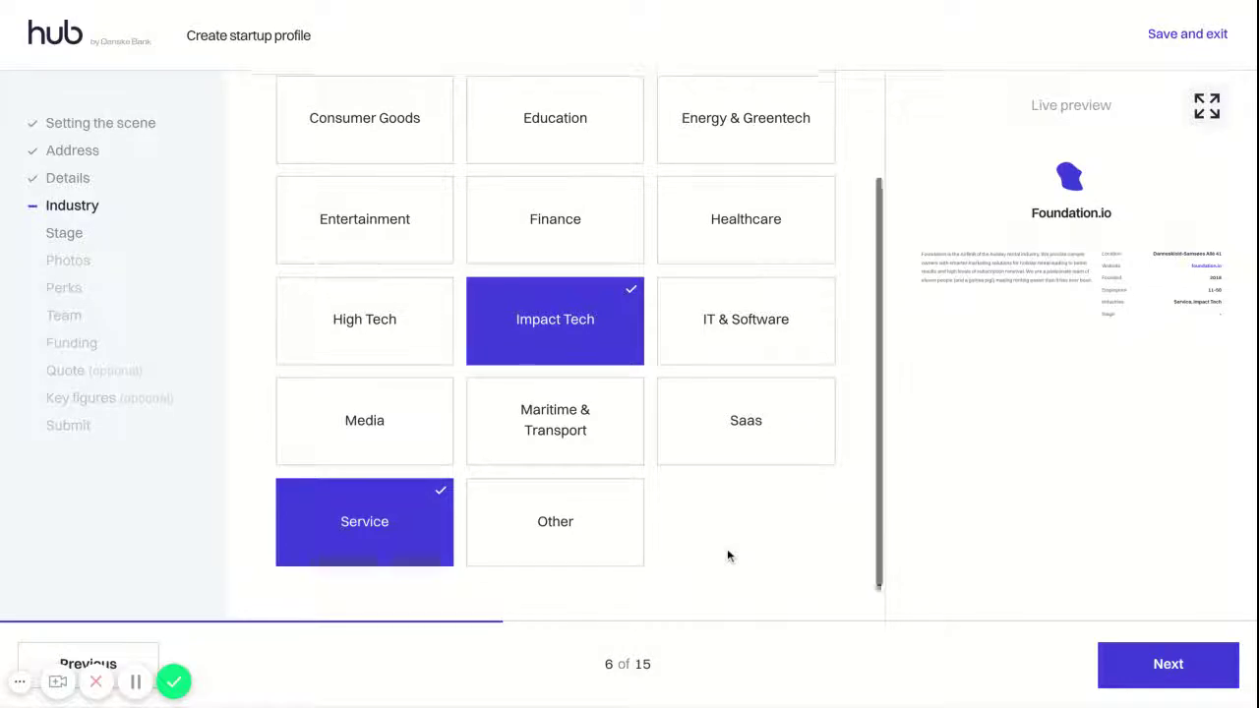
scroll(726, 556, up, 3)
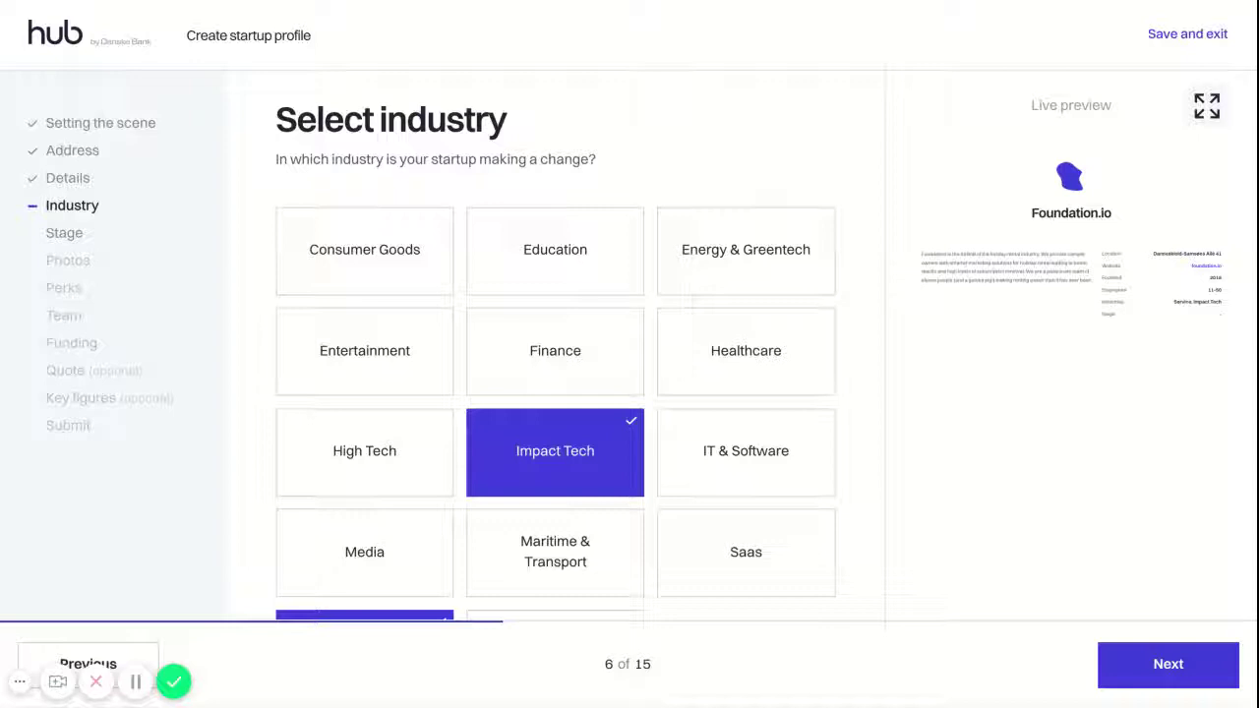
scroll(882, 246, down, 3)
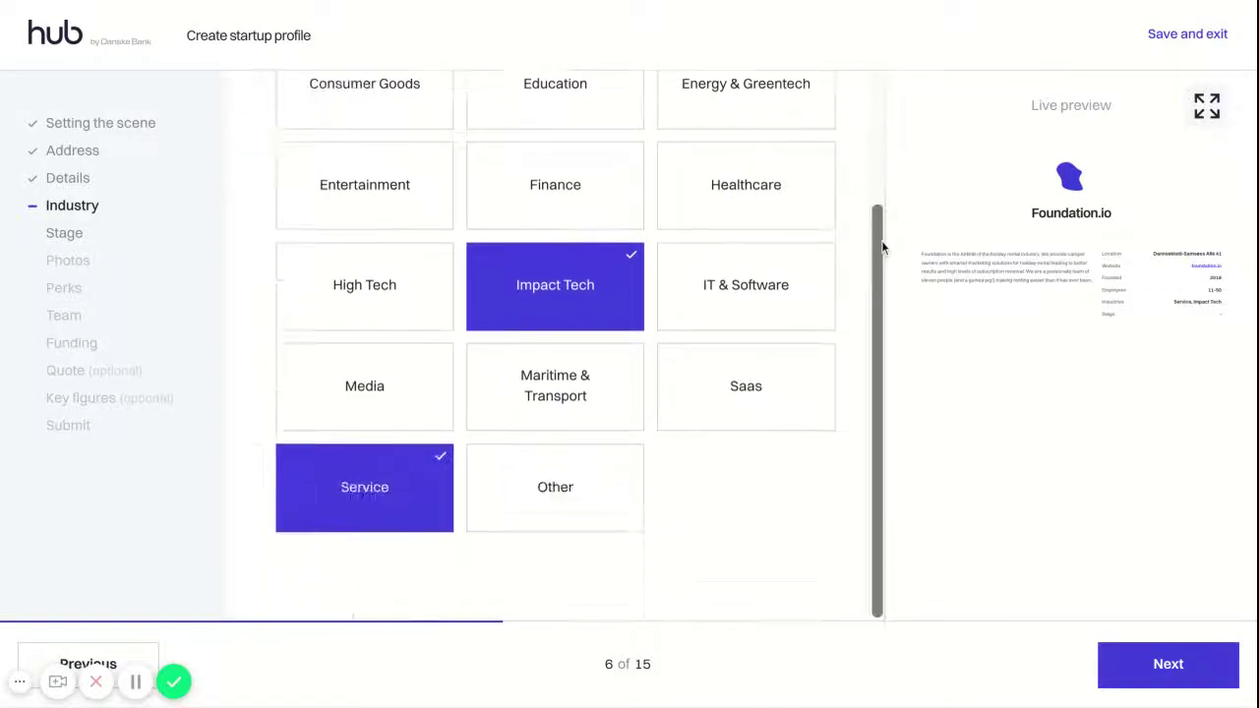
click(1166, 667)
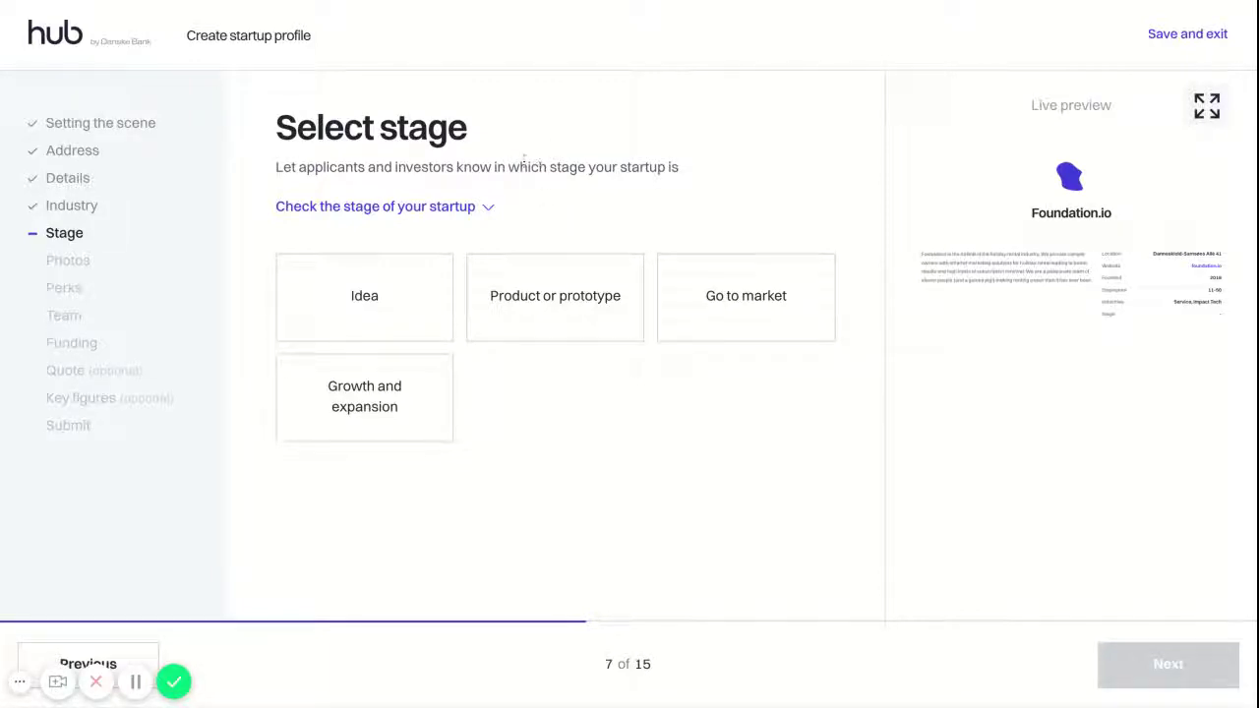
Choose the Go to market stage, review the full-size preview, and continue to Photos
click(480, 215)
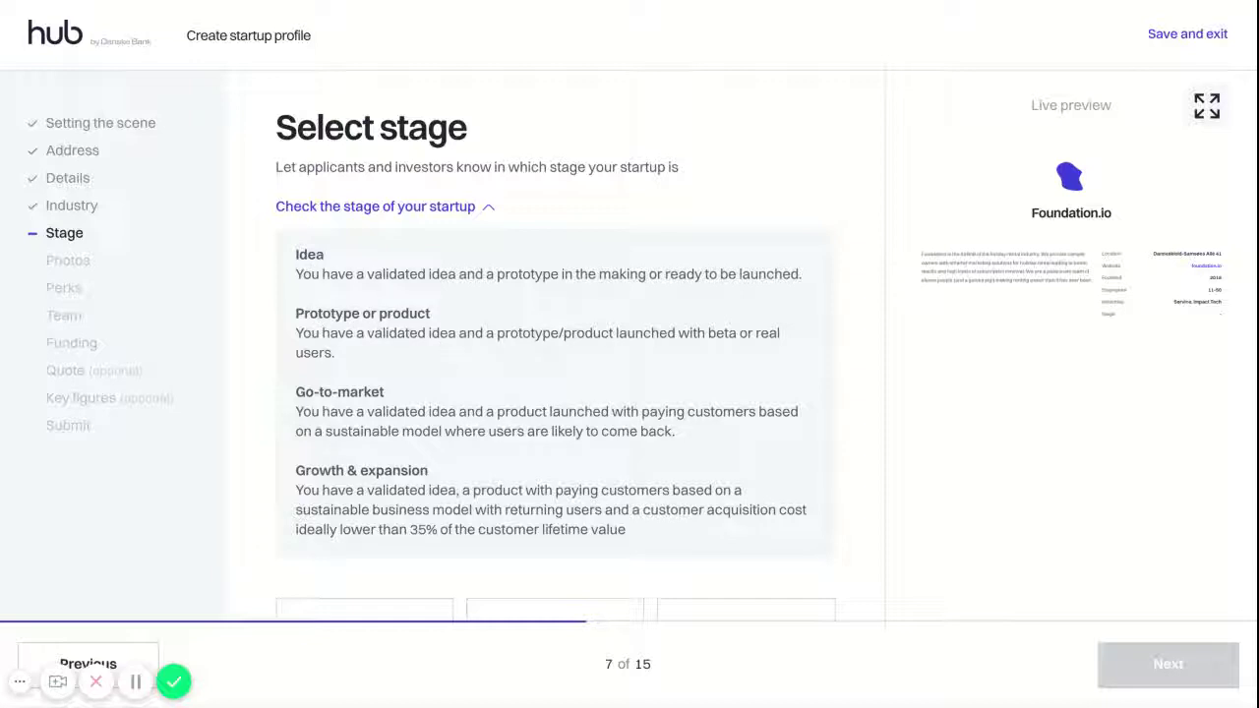
scroll(579, 342, down, 1)
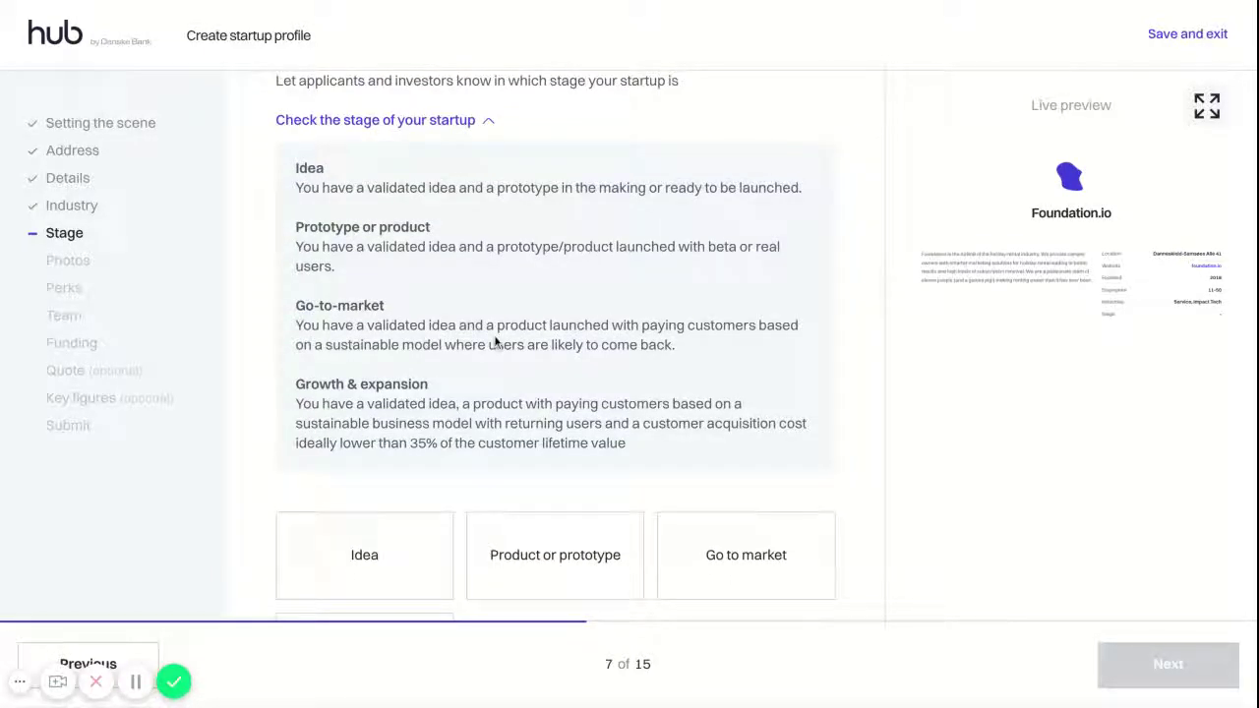
scroll(496, 341, down, 1)
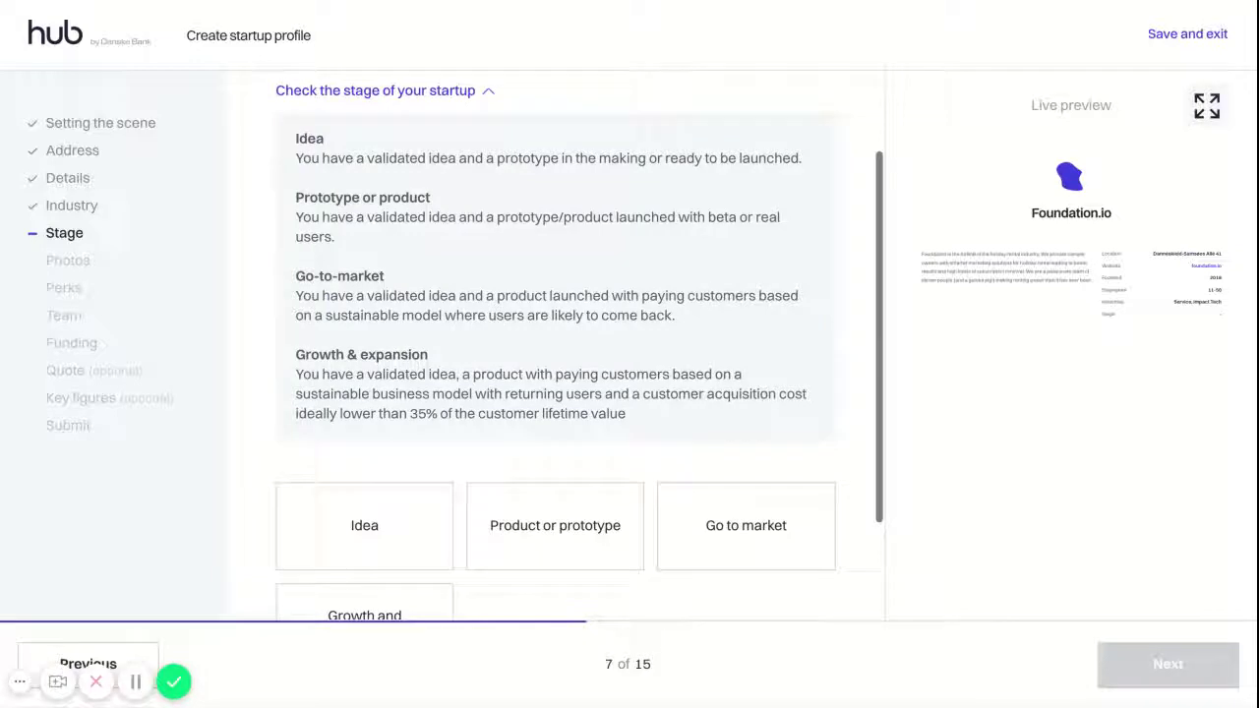
scroll(413, 341, down, 1)
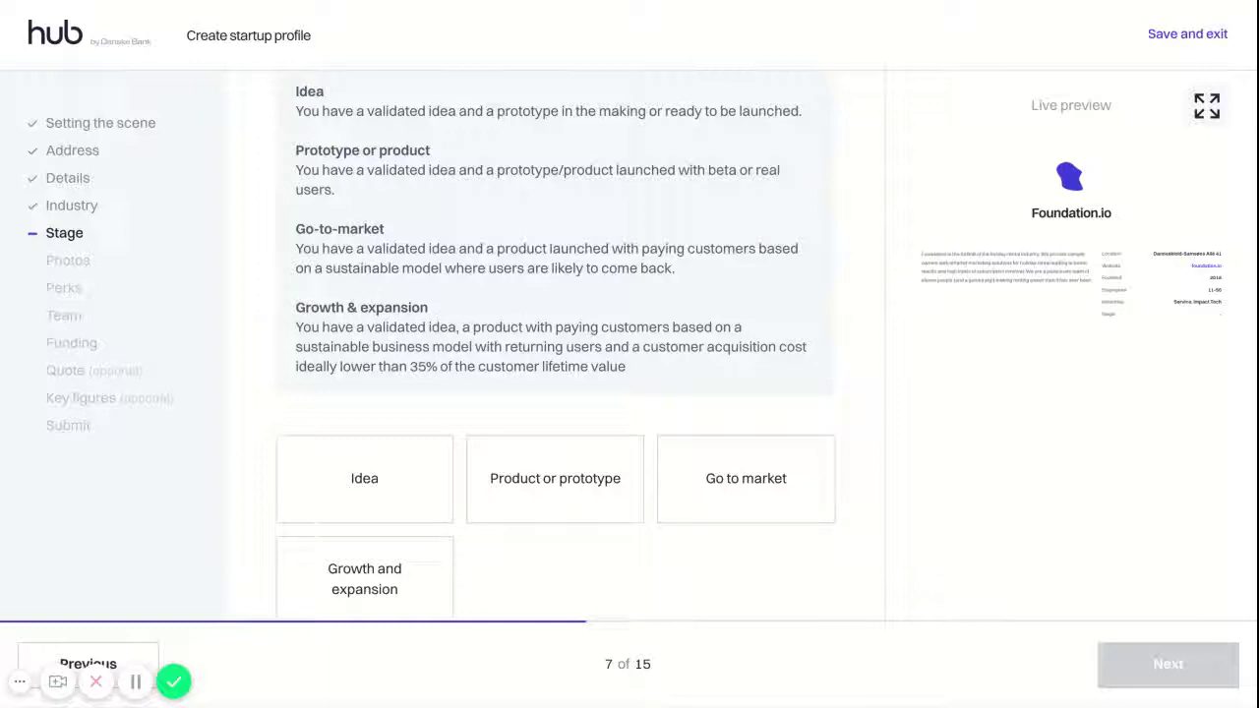
scroll(568, 344, down, 1)
click(737, 459)
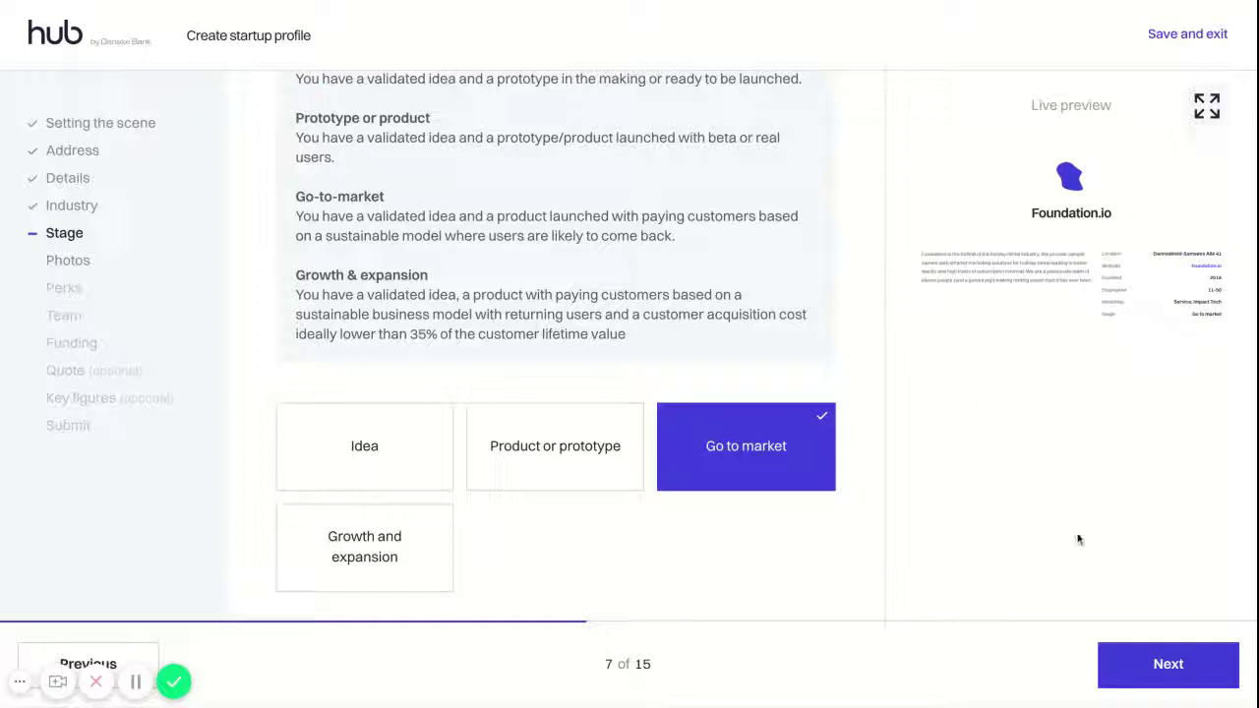
click(1207, 105)
scroll(856, 320, down, 2)
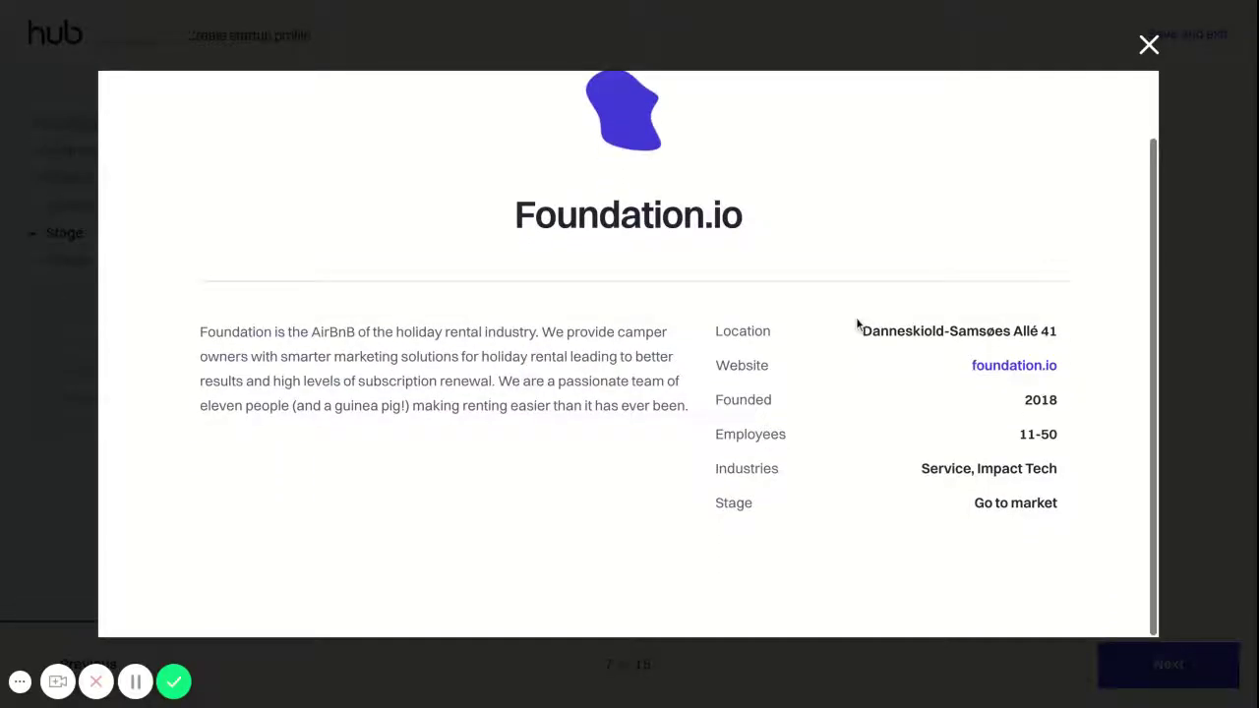
click(1148, 45)
click(1169, 683)
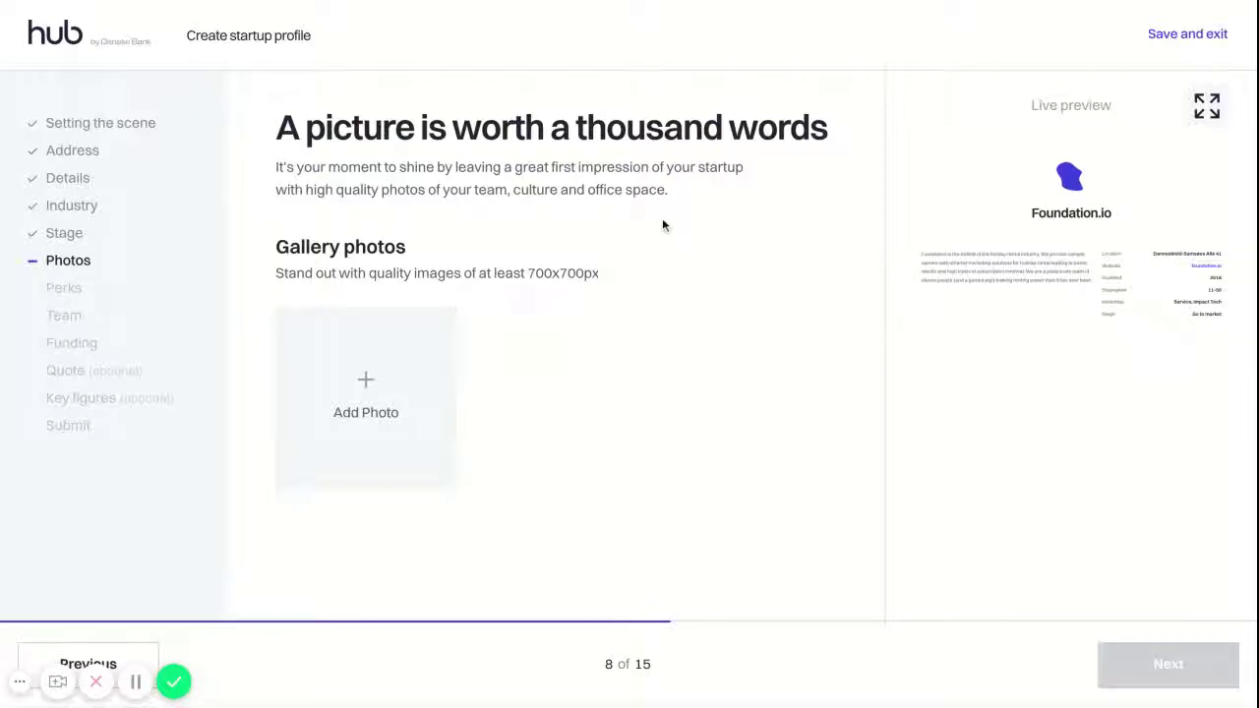
Upload three gallery photos and review them in the full-size profile preview
click(364, 387)
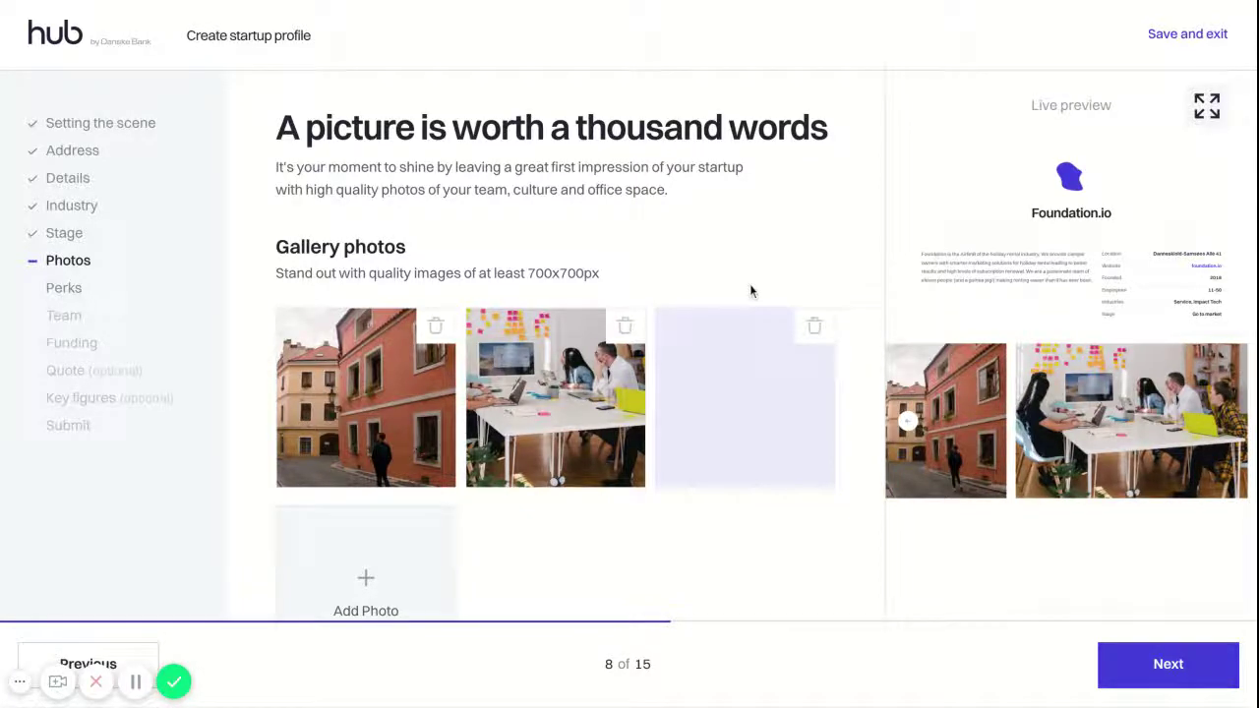
click(1208, 113)
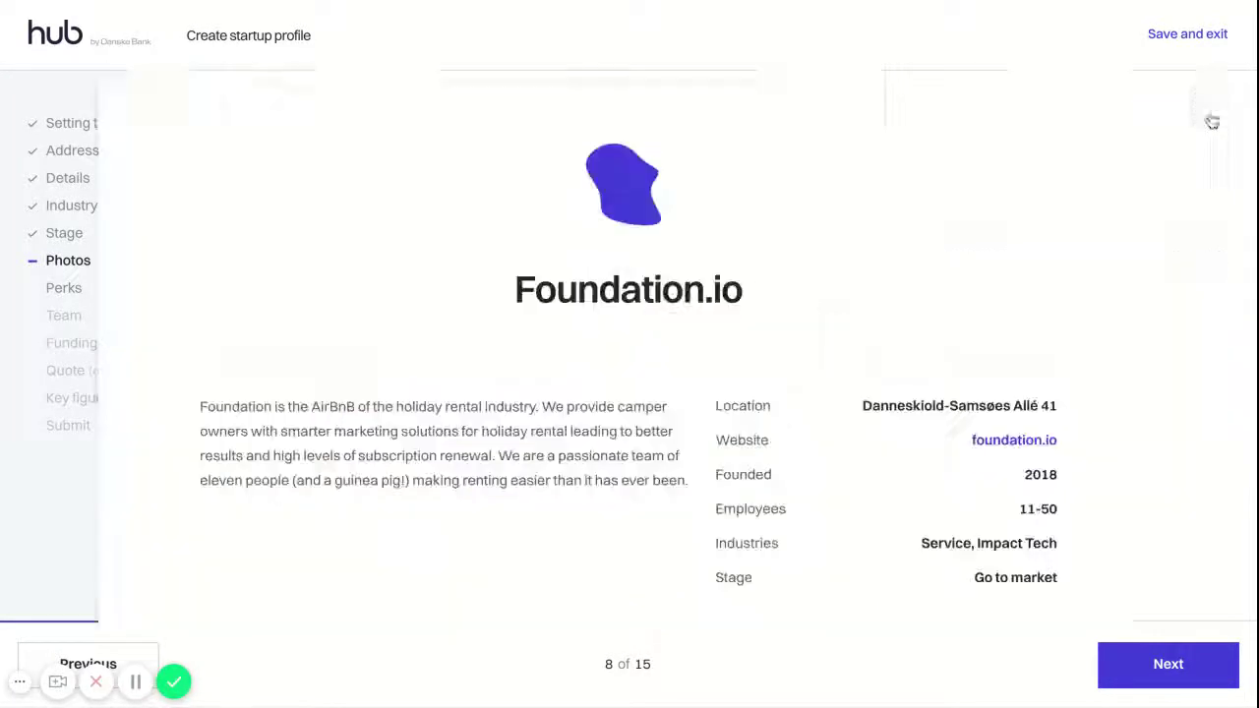
scroll(868, 257, down, 2)
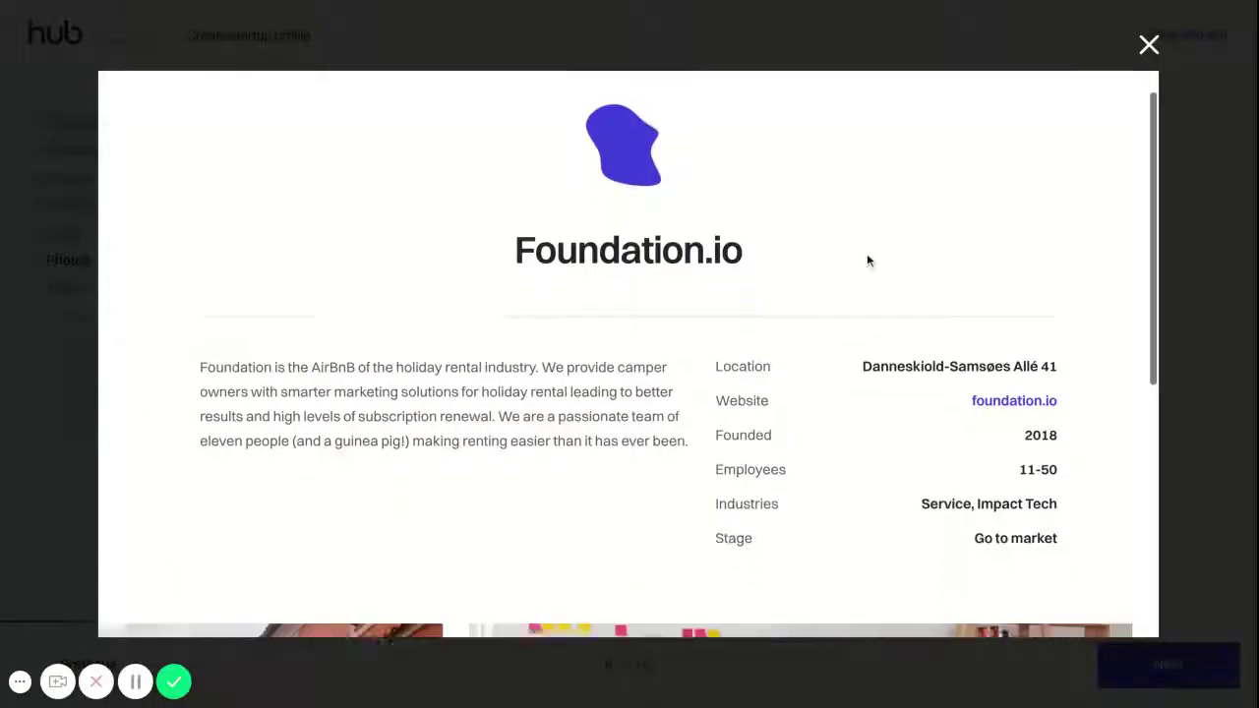
scroll(866, 255, down, 5)
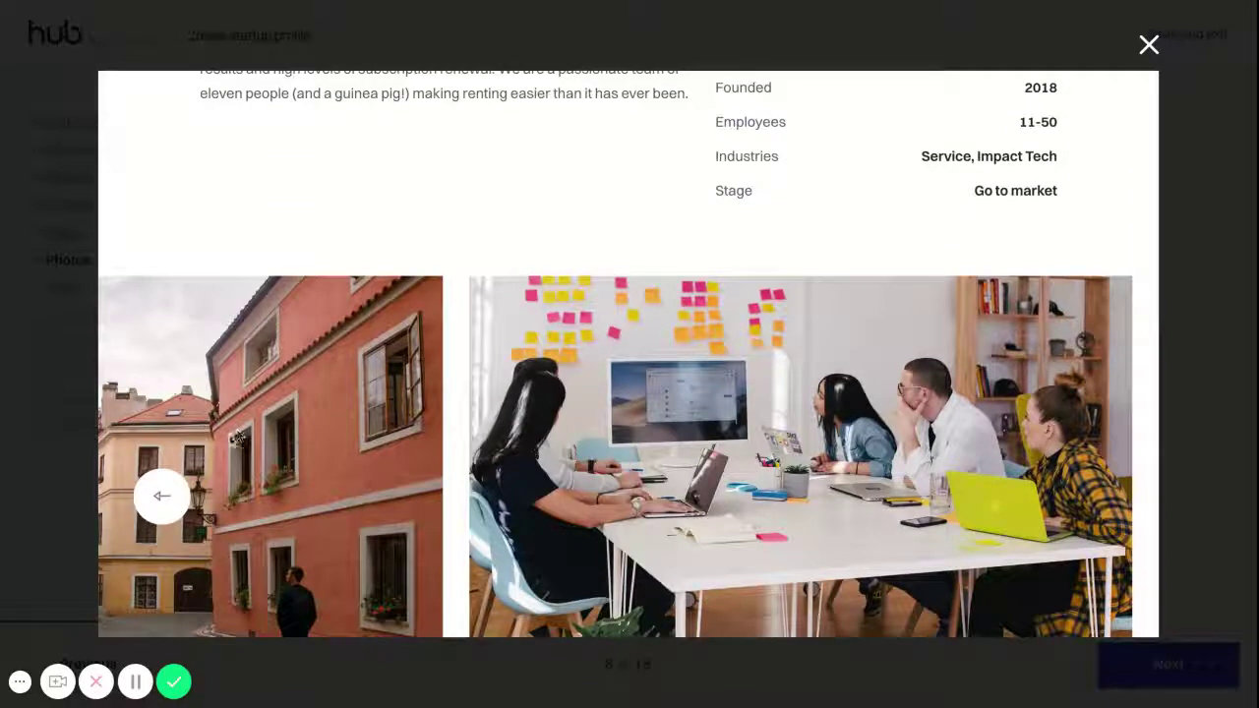
click(1144, 51)
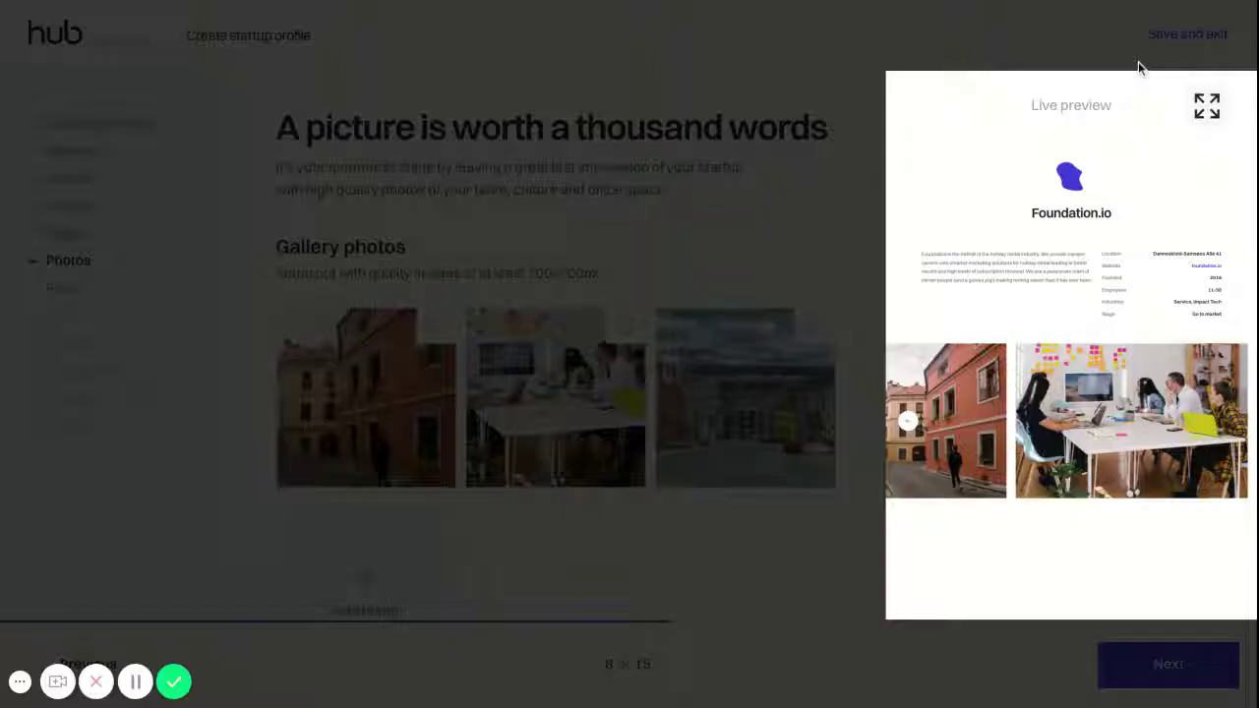
scroll(861, 454, down, 2)
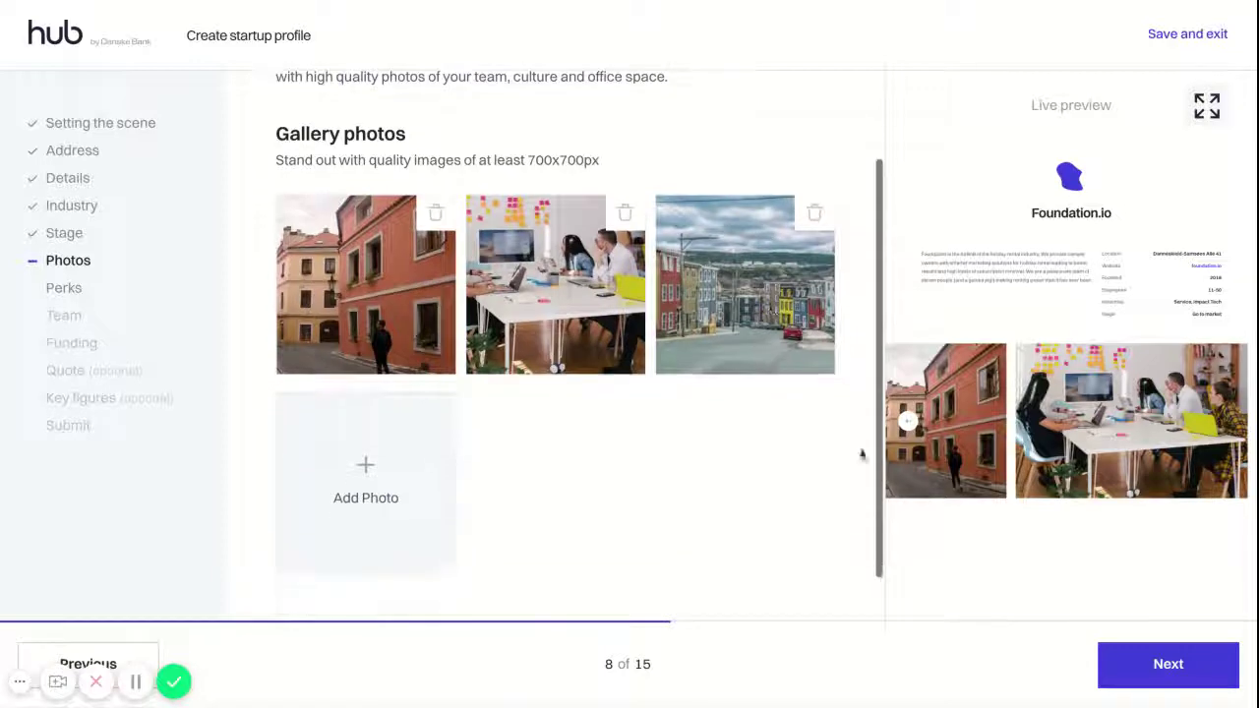
On the Perks step, pick Flexible working hours, Social gatherings and Free friday beers
click(1168, 665)
scroll(608, 324, up, 2)
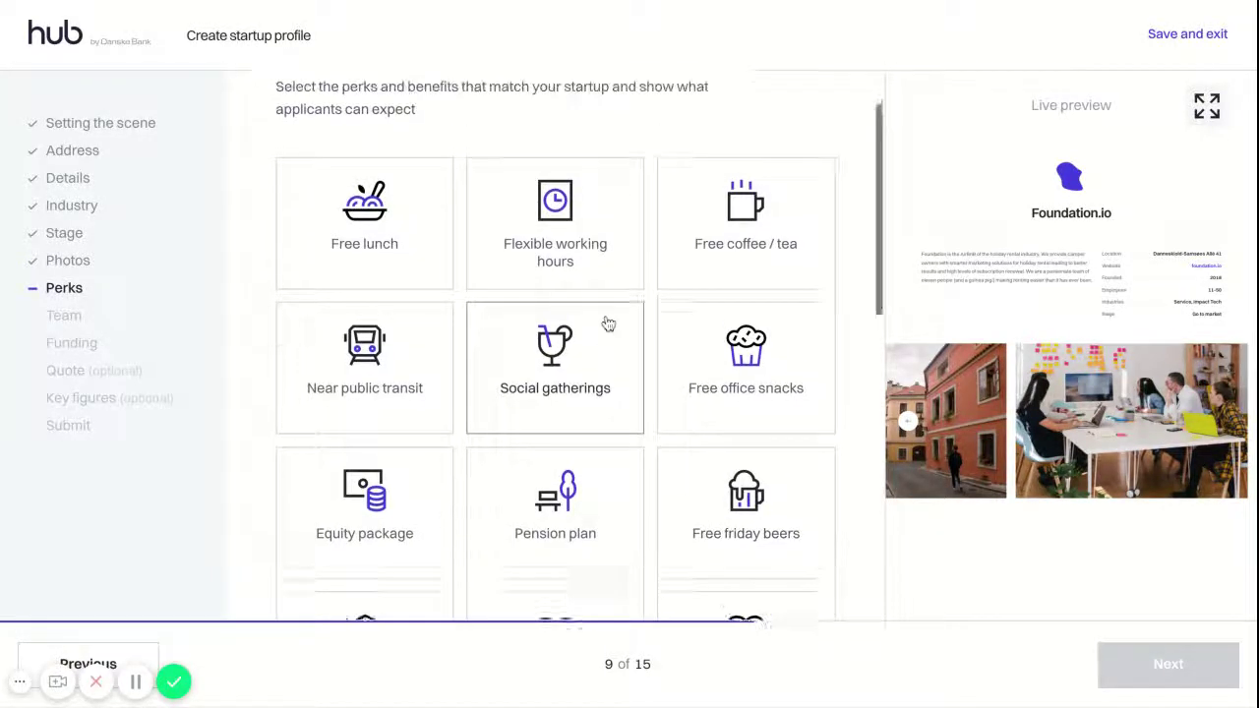
scroll(608, 325, up, 2)
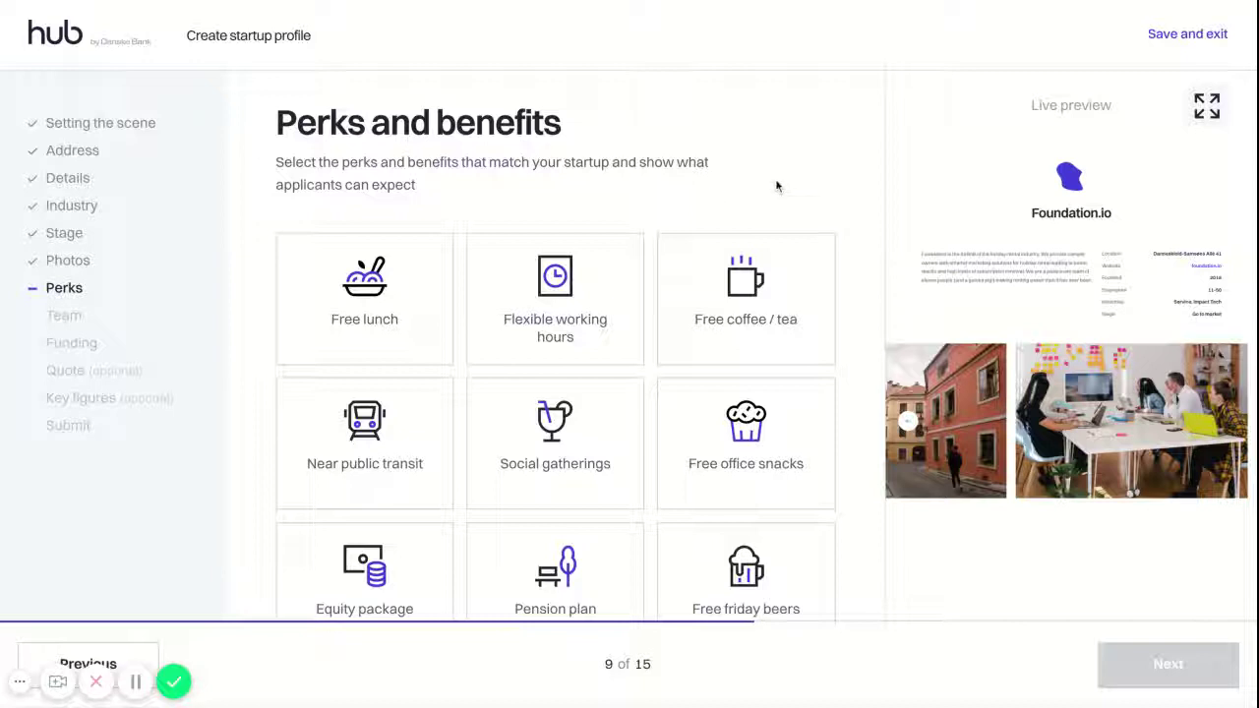
click(613, 278)
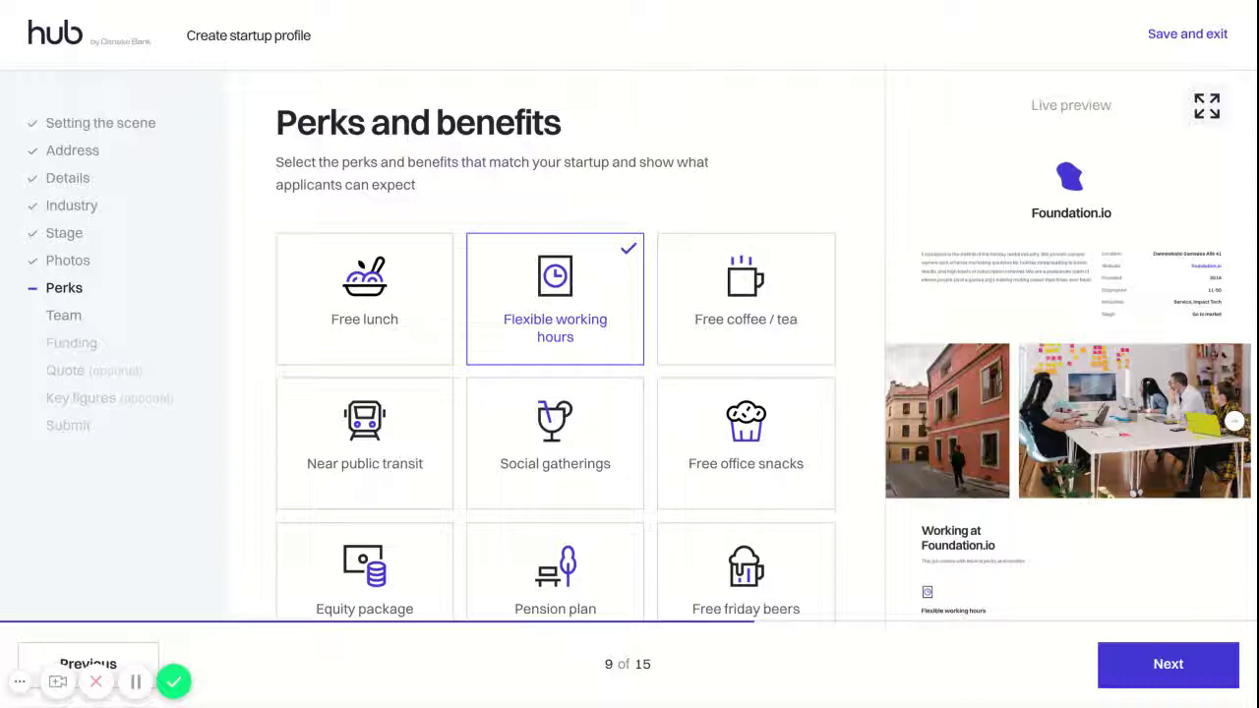
scroll(604, 393, down, 3)
click(604, 281)
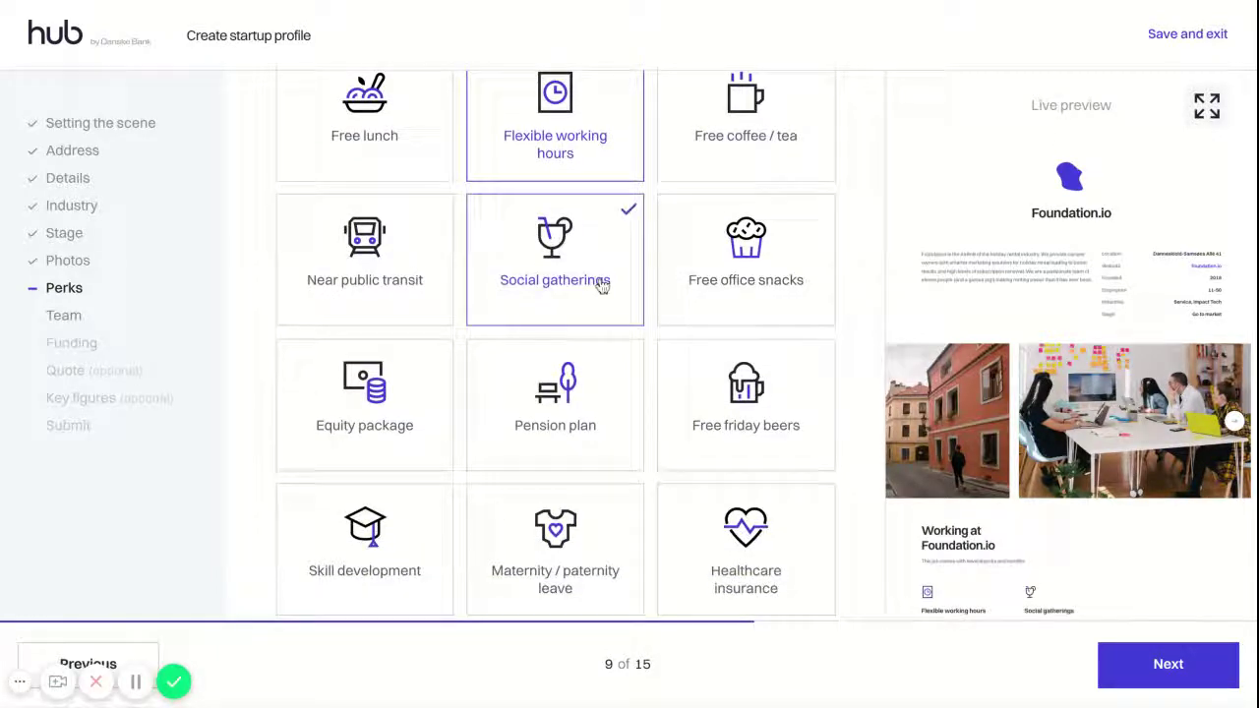
click(744, 422)
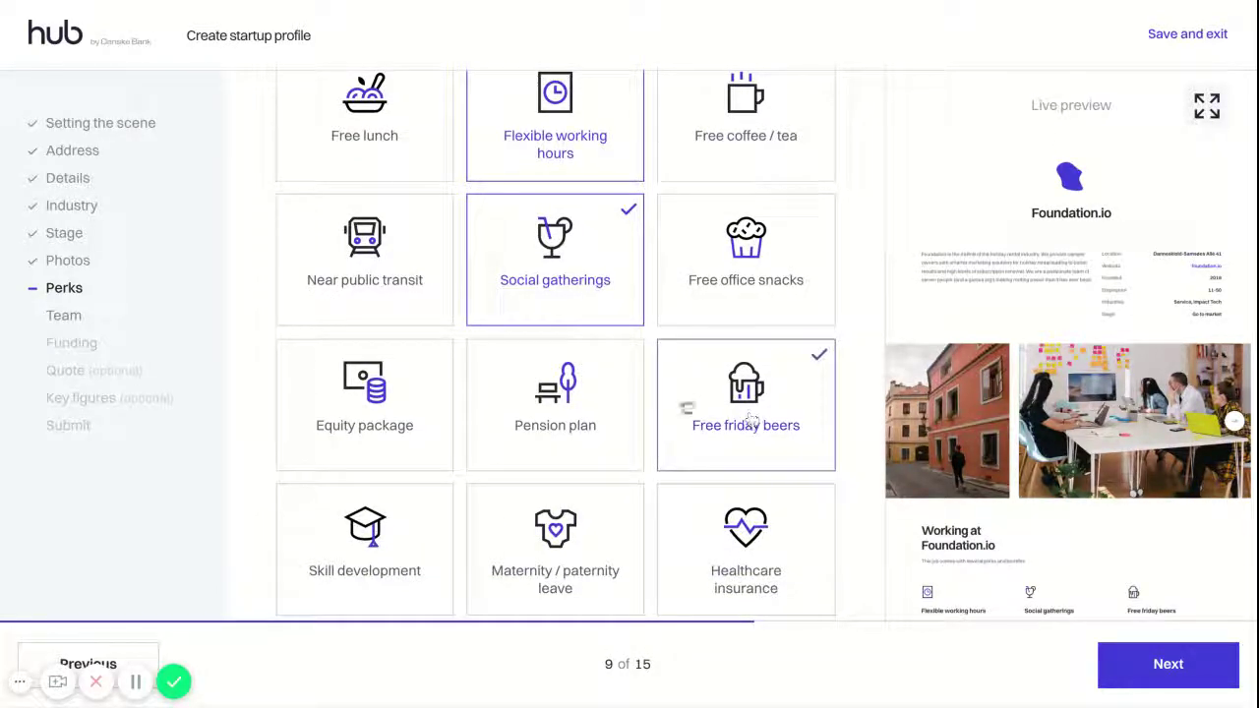
Add Free coffee / tea, Pet friendly, Gym access and Gamified office to the perks
scroll(604, 360, down, 5)
scroll(604, 357, up, 4)
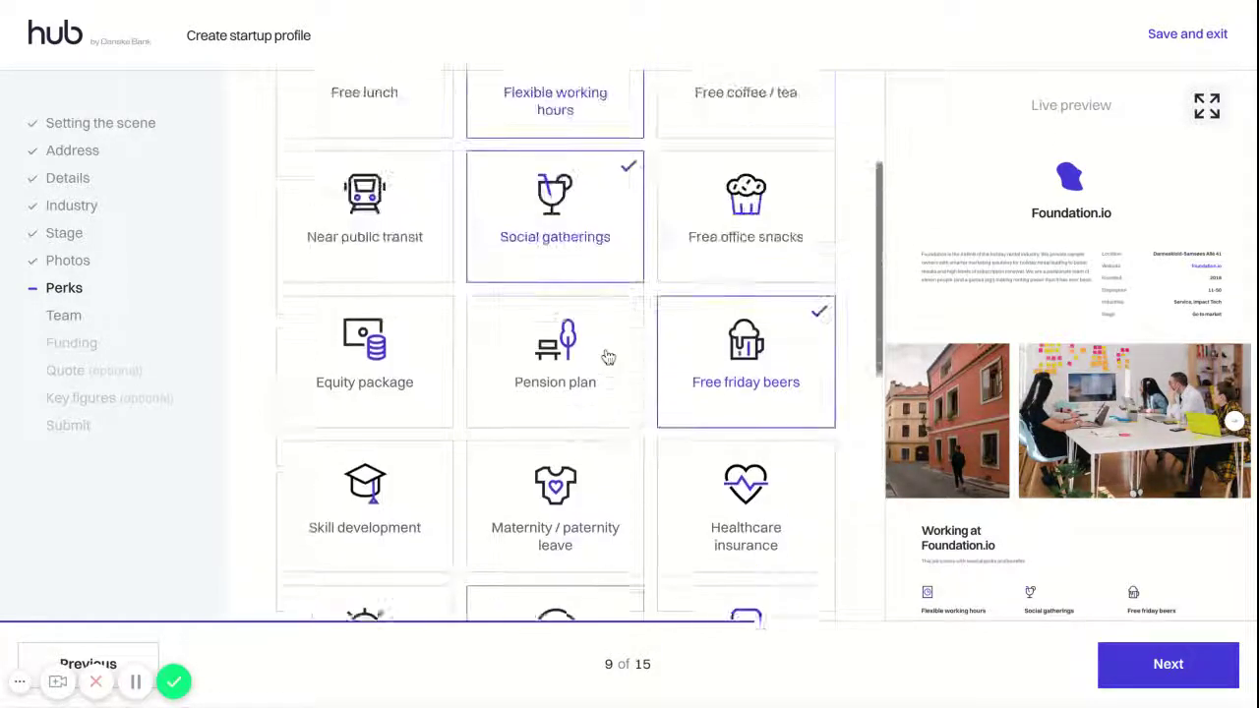
scroll(675, 315, up, 3)
click(733, 275)
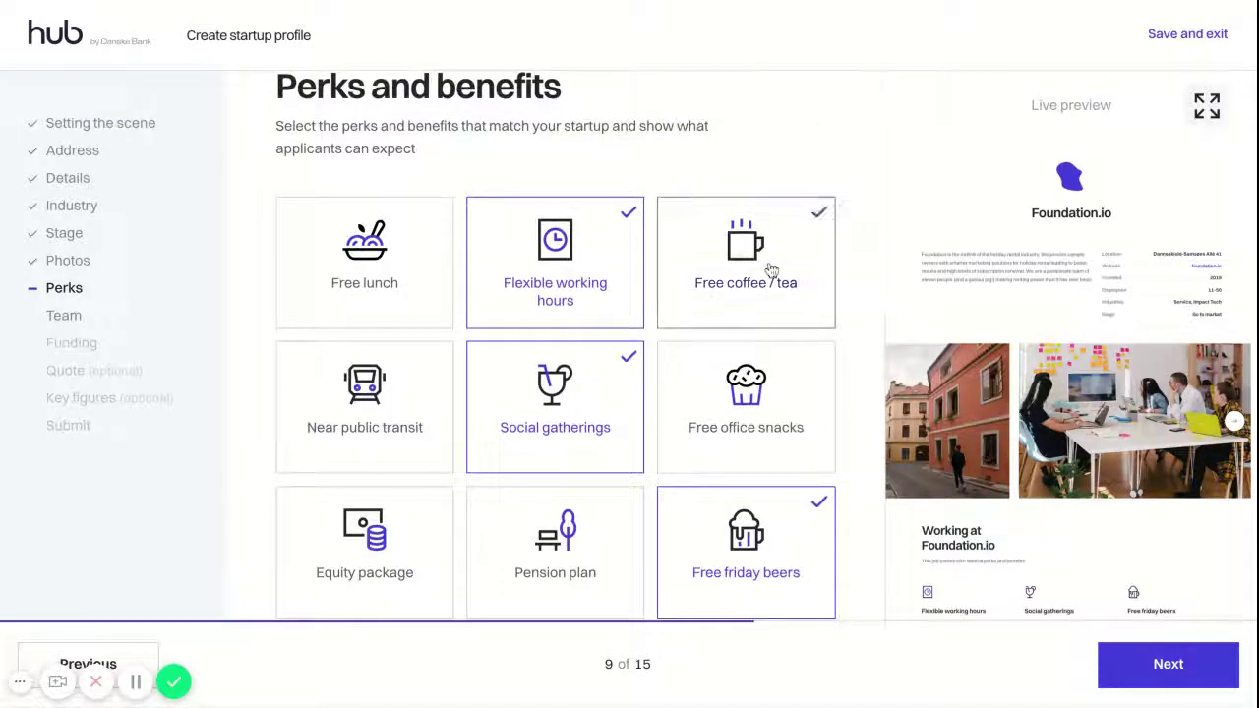
scroll(586, 275, down, 5)
scroll(584, 275, up, 3)
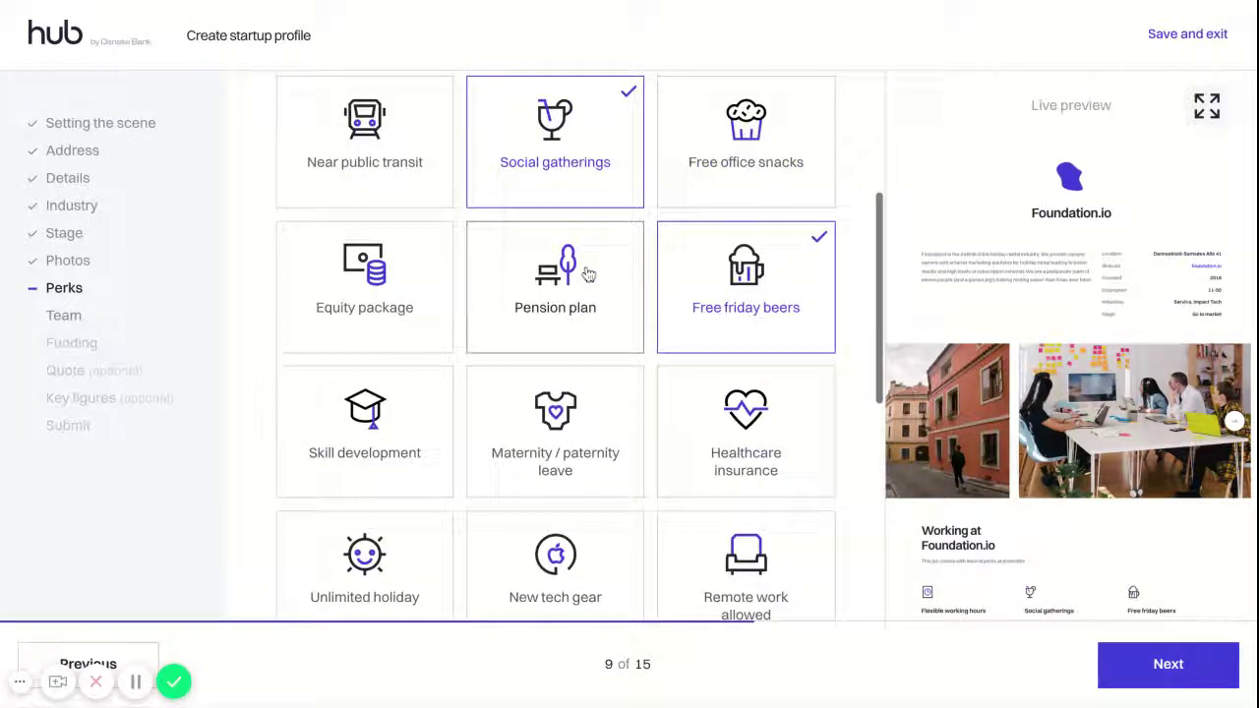
scroll(590, 233, down, 5)
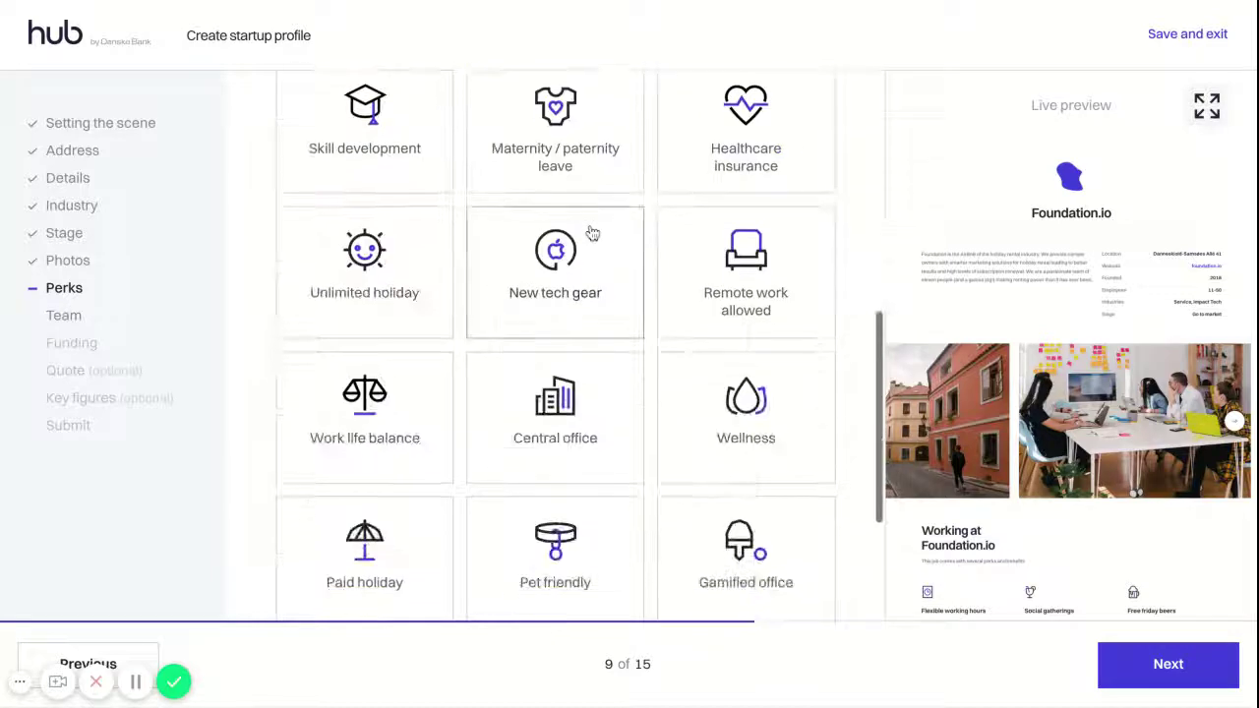
click(580, 281)
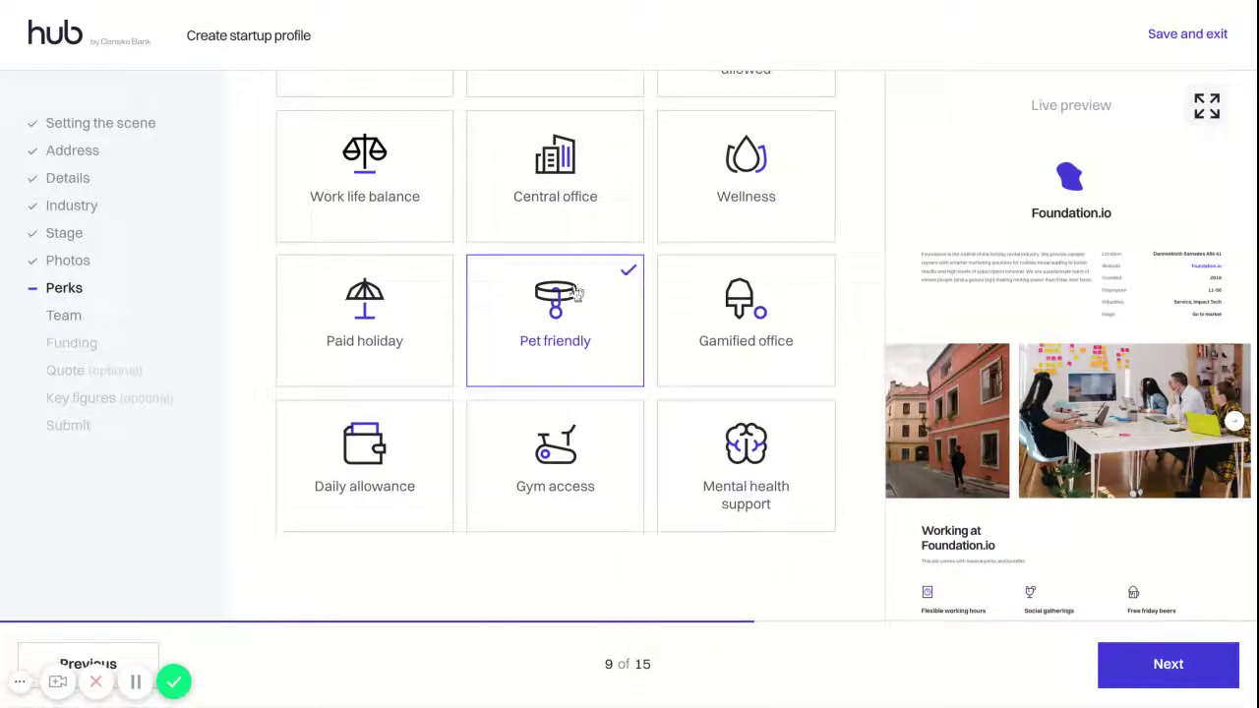
click(597, 500)
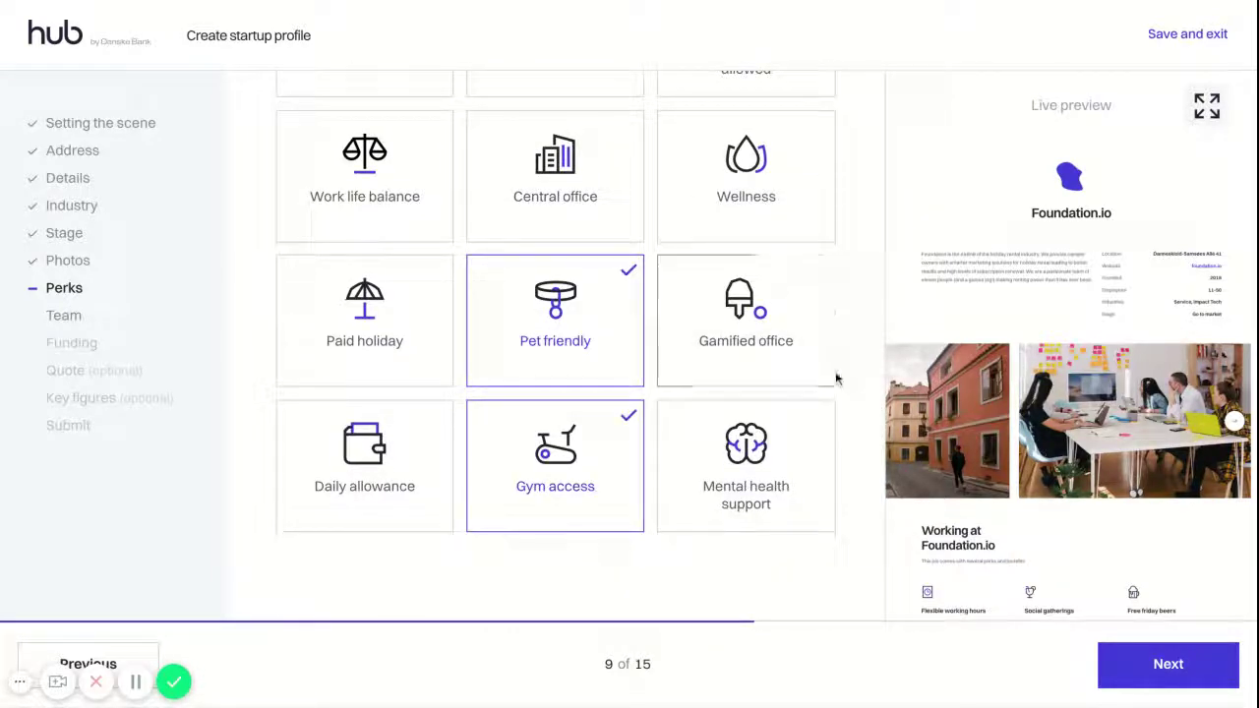
click(769, 359)
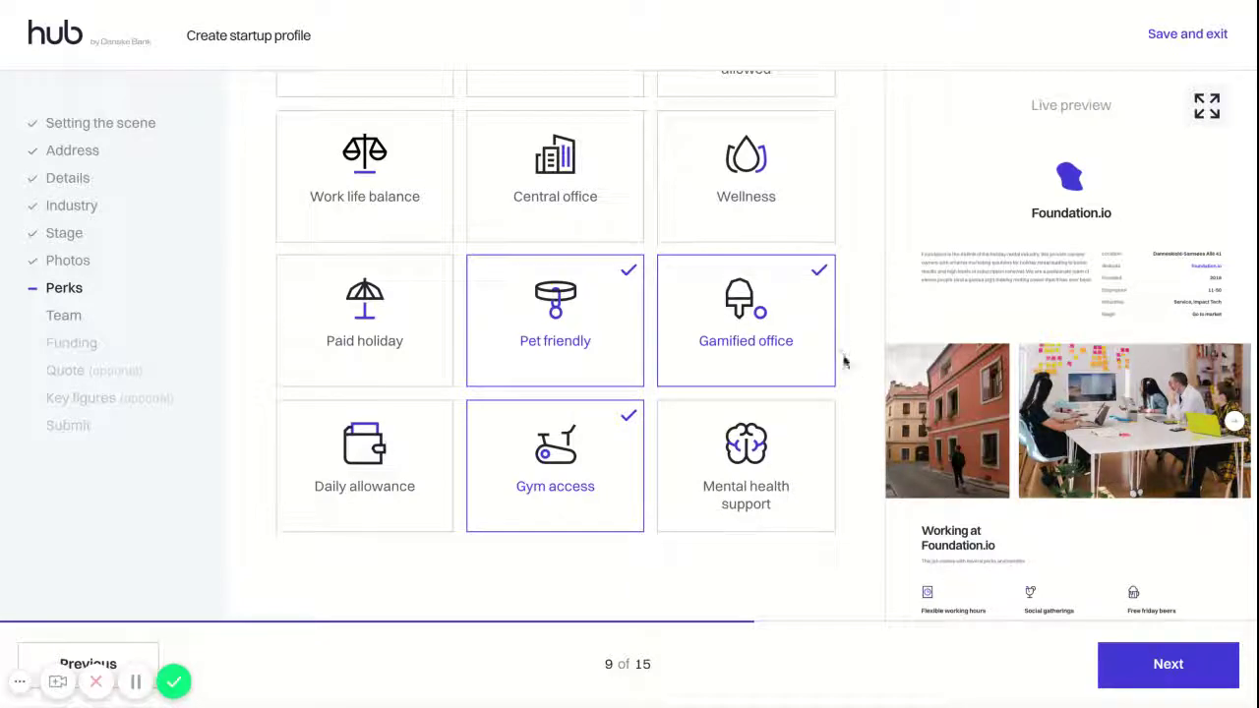
scroll(1016, 335, down, 2)
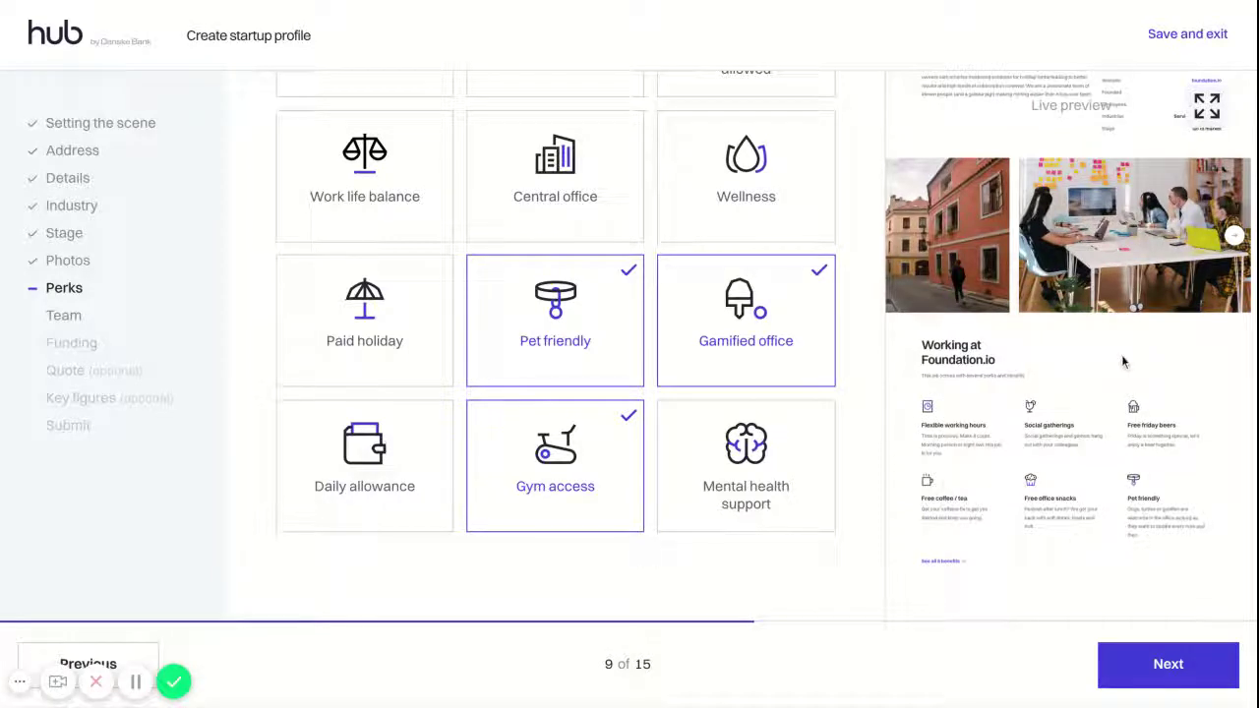
On the Team step, add the first member with the job title CMO
click(1133, 665)
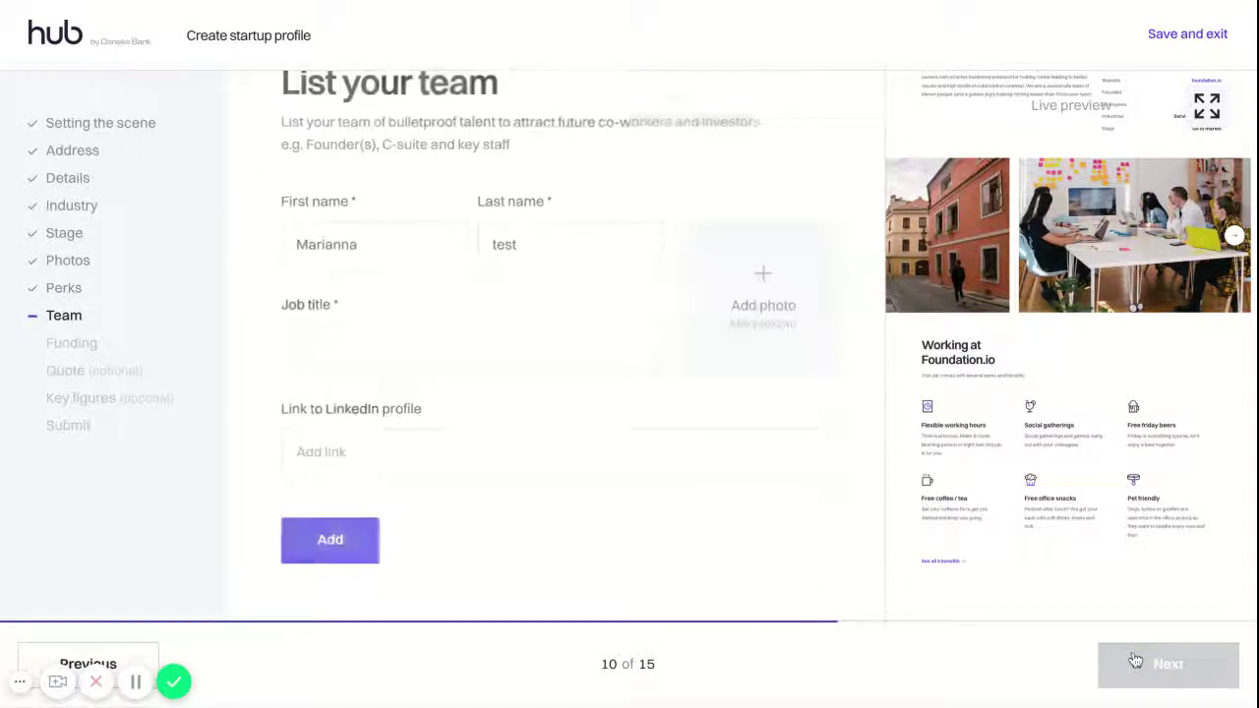
scroll(691, 436, up, 1)
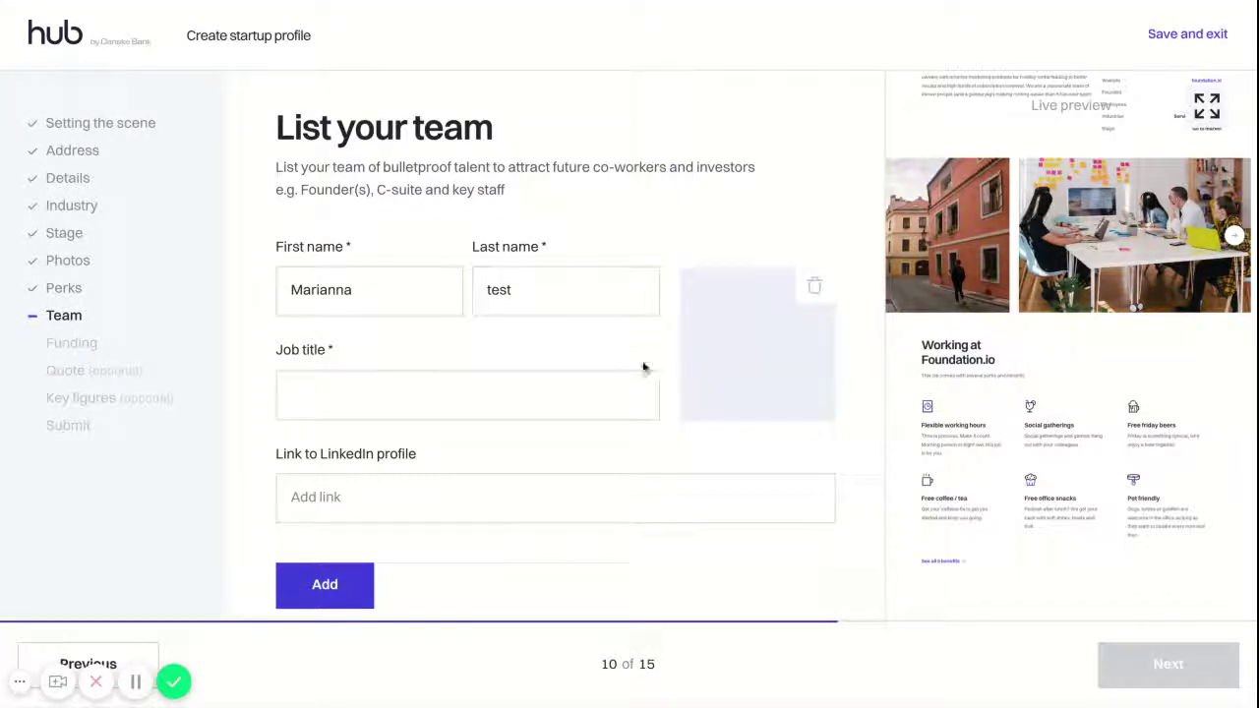
click(583, 397)
text(CMO)
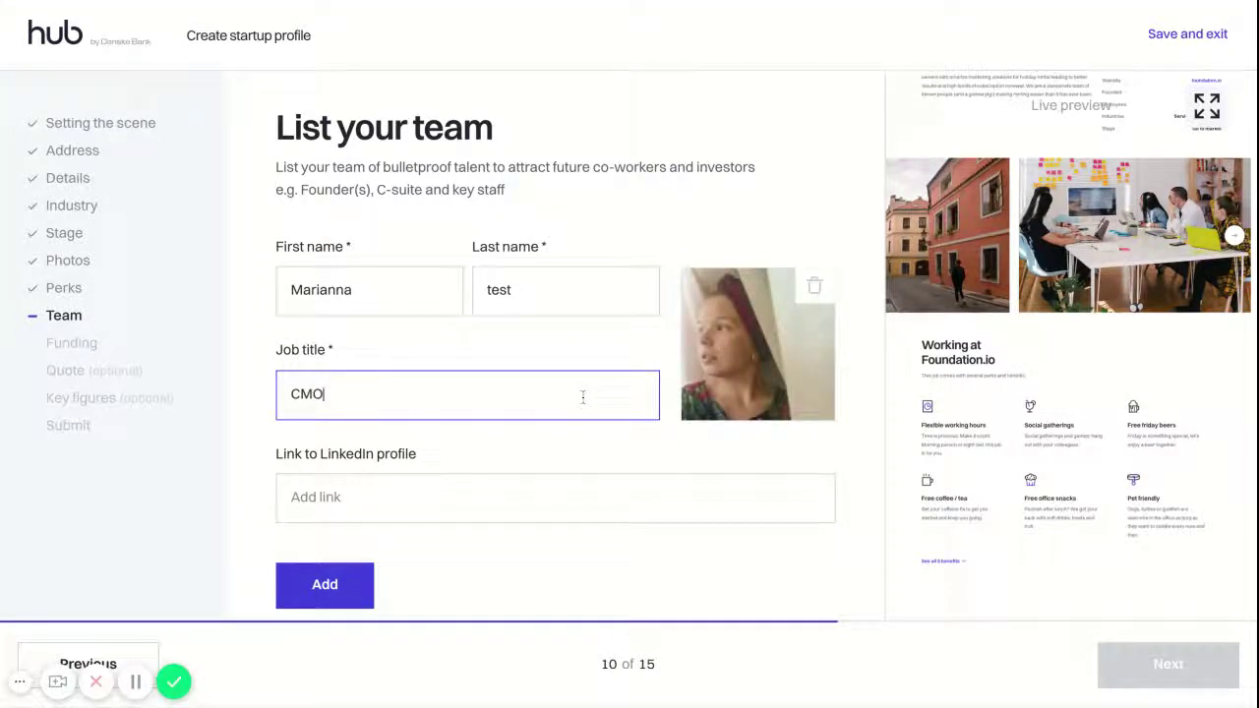
click(334, 583)
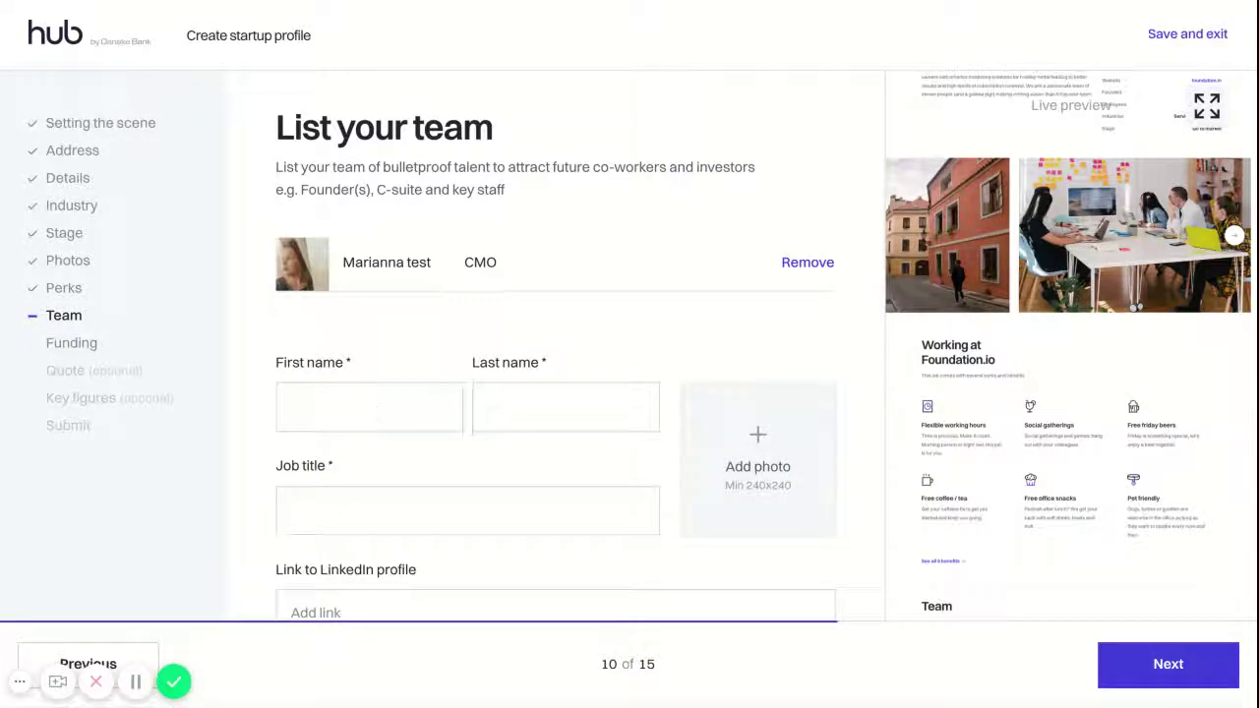
Add a second member with first and last name, a photo and the title Co-founder & COO
click(359, 409)
text(Andreas)
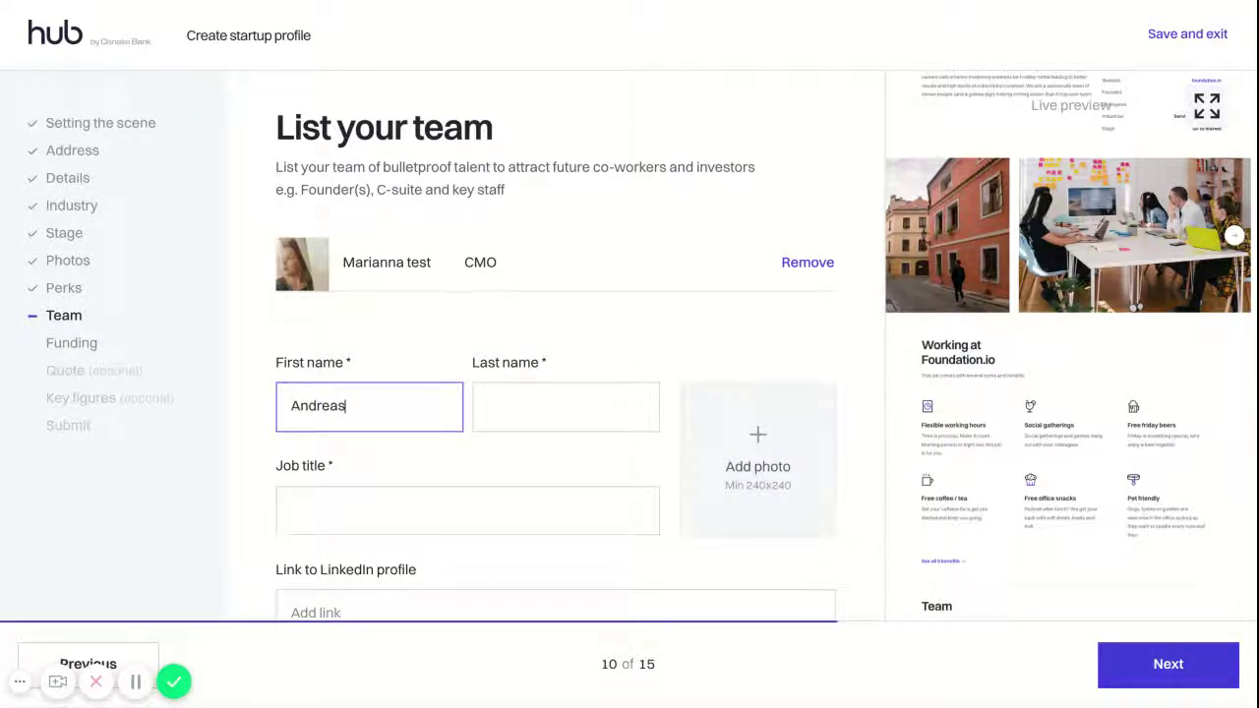
click(492, 403)
text(test)
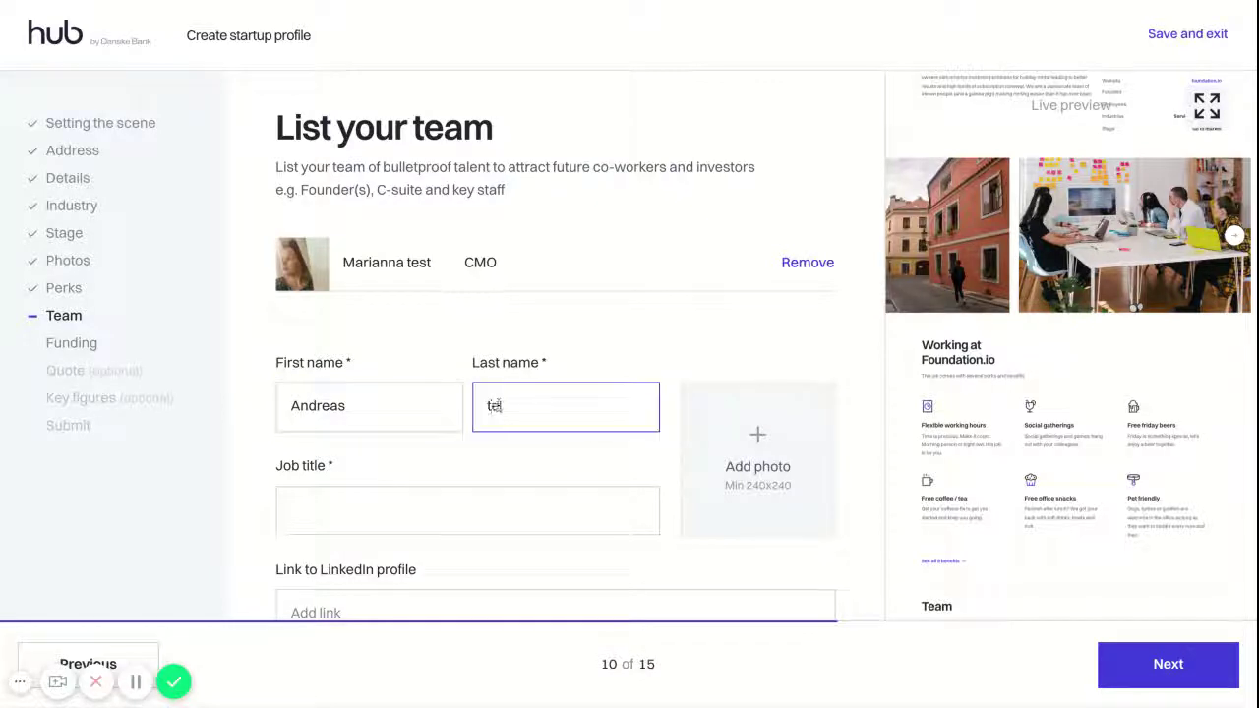
click(747, 466)
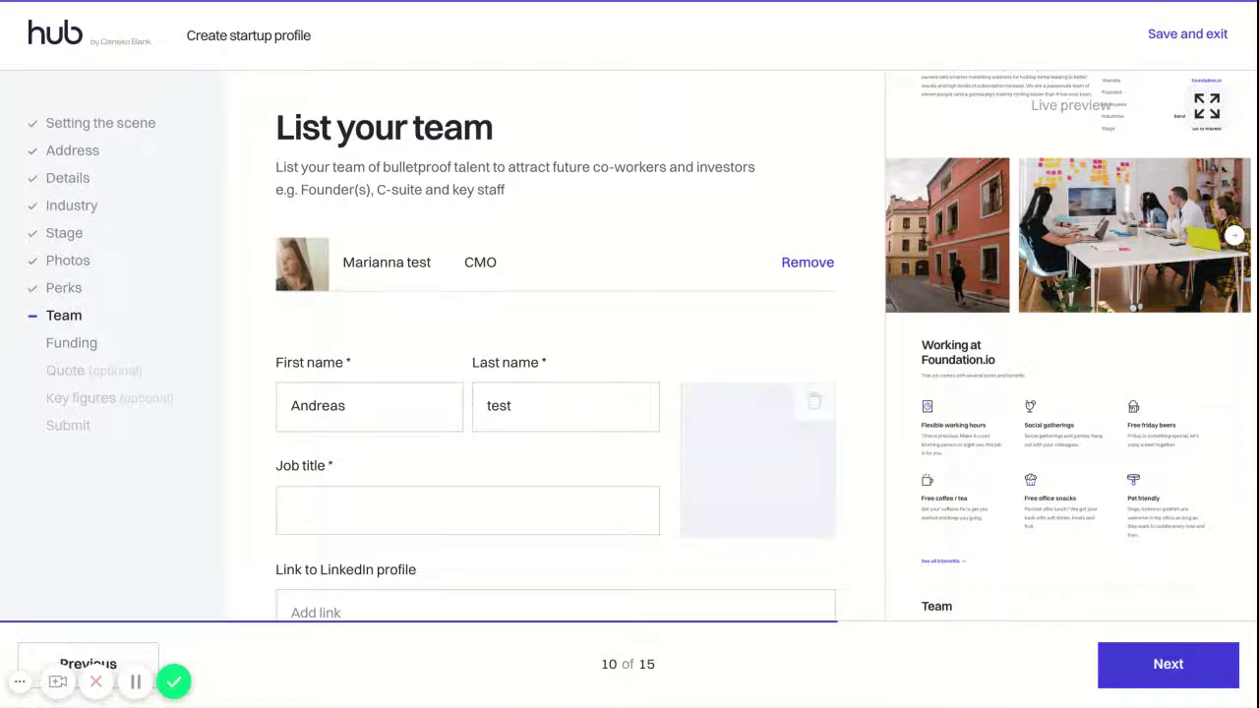
click(460, 510)
text(C)
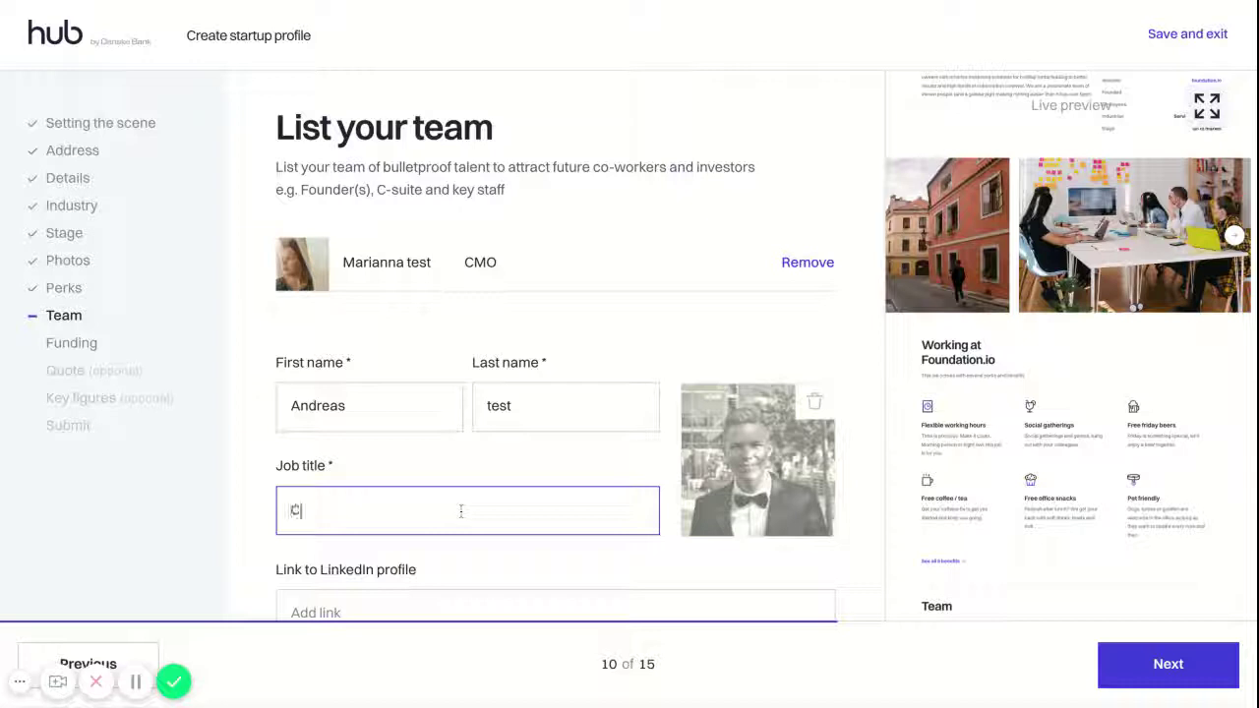
text(o-founfou & COO)
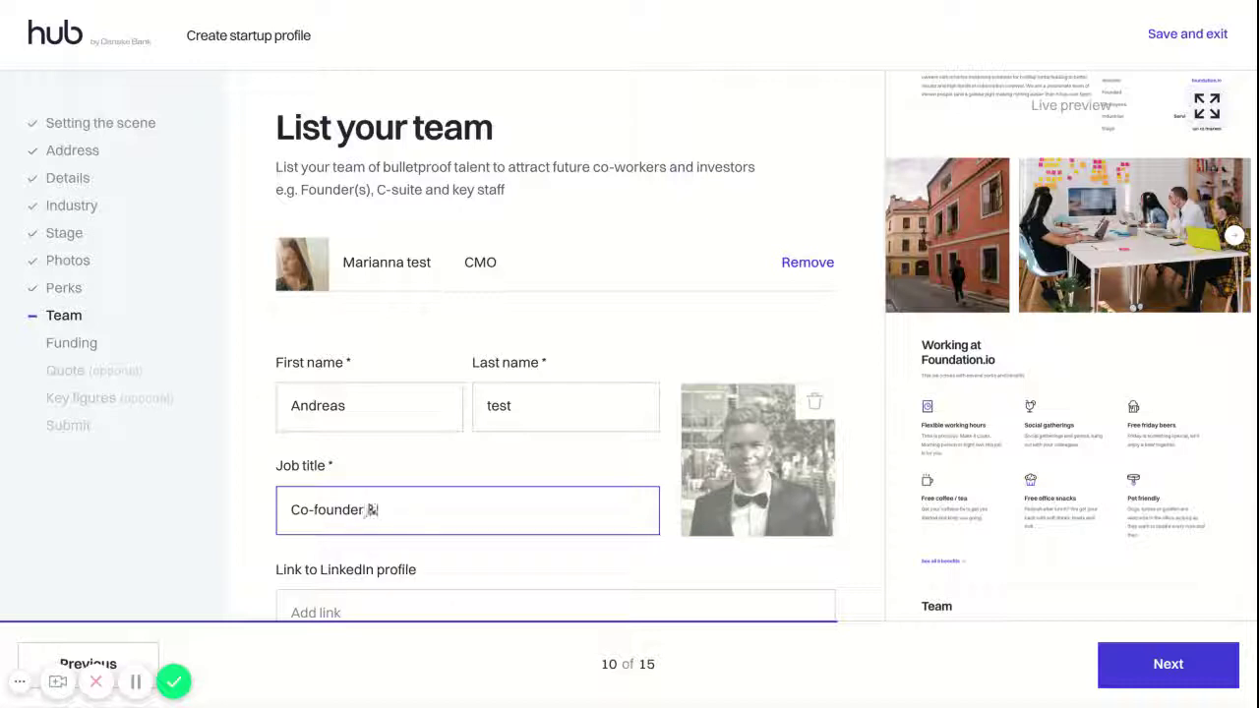
scroll(591, 439, down, 2)
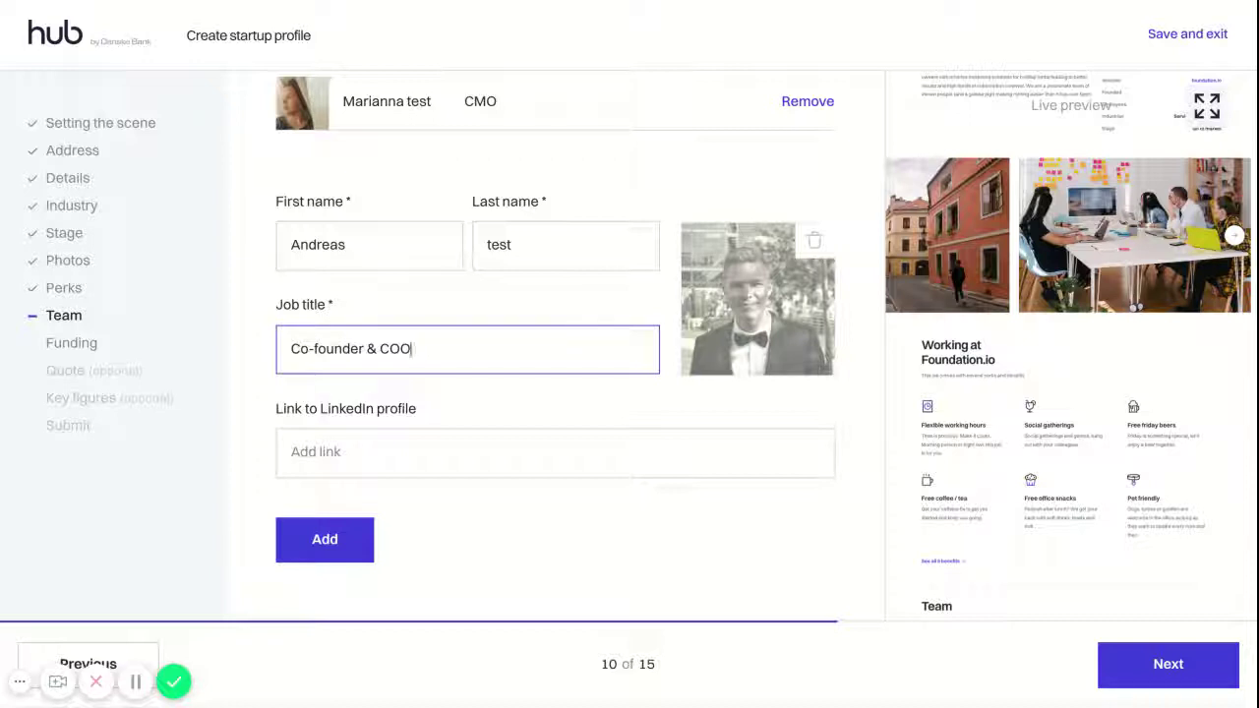
click(354, 537)
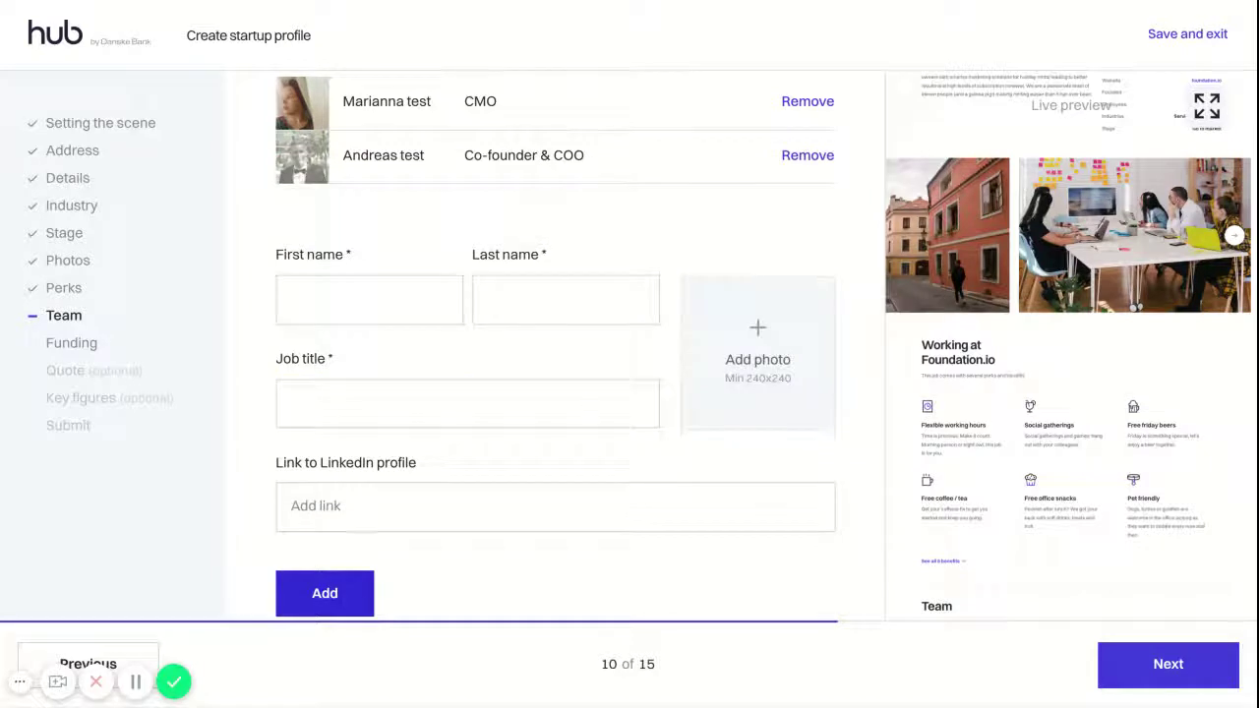
scroll(598, 402, up, 3)
scroll(1080, 403, down, 3)
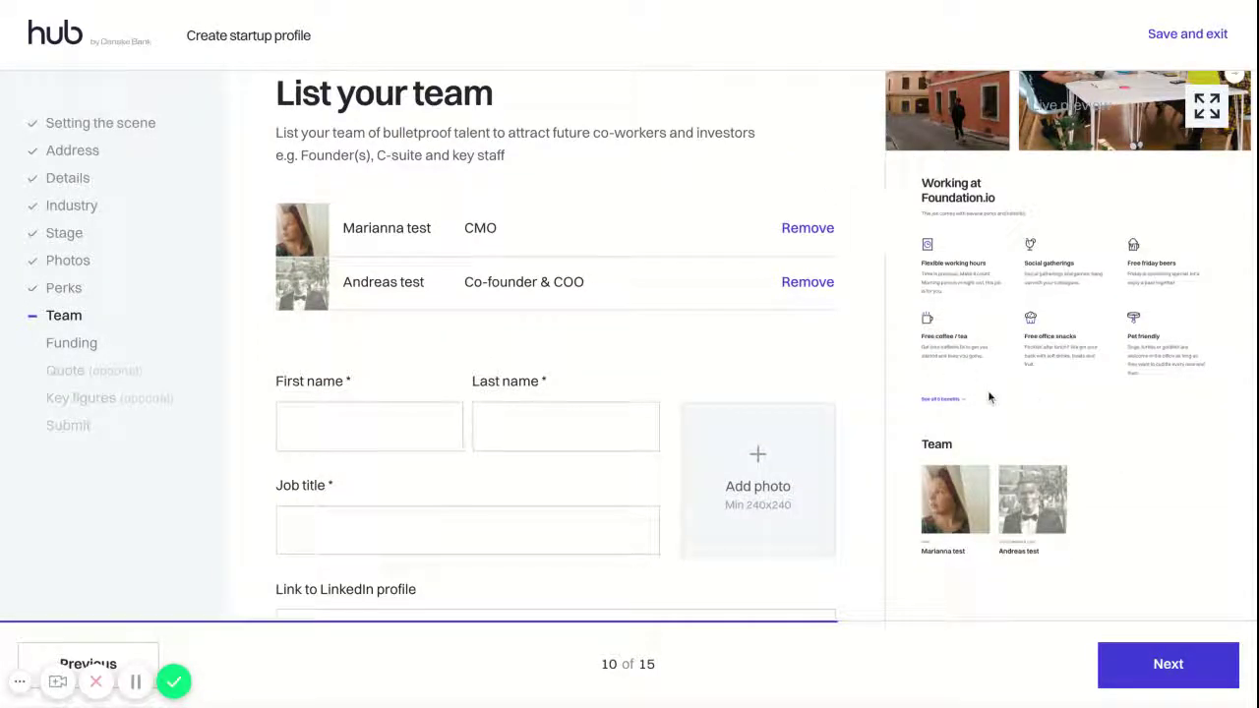
Set the funding status to Already funded and advance to the optional Quote step
click(1194, 672)
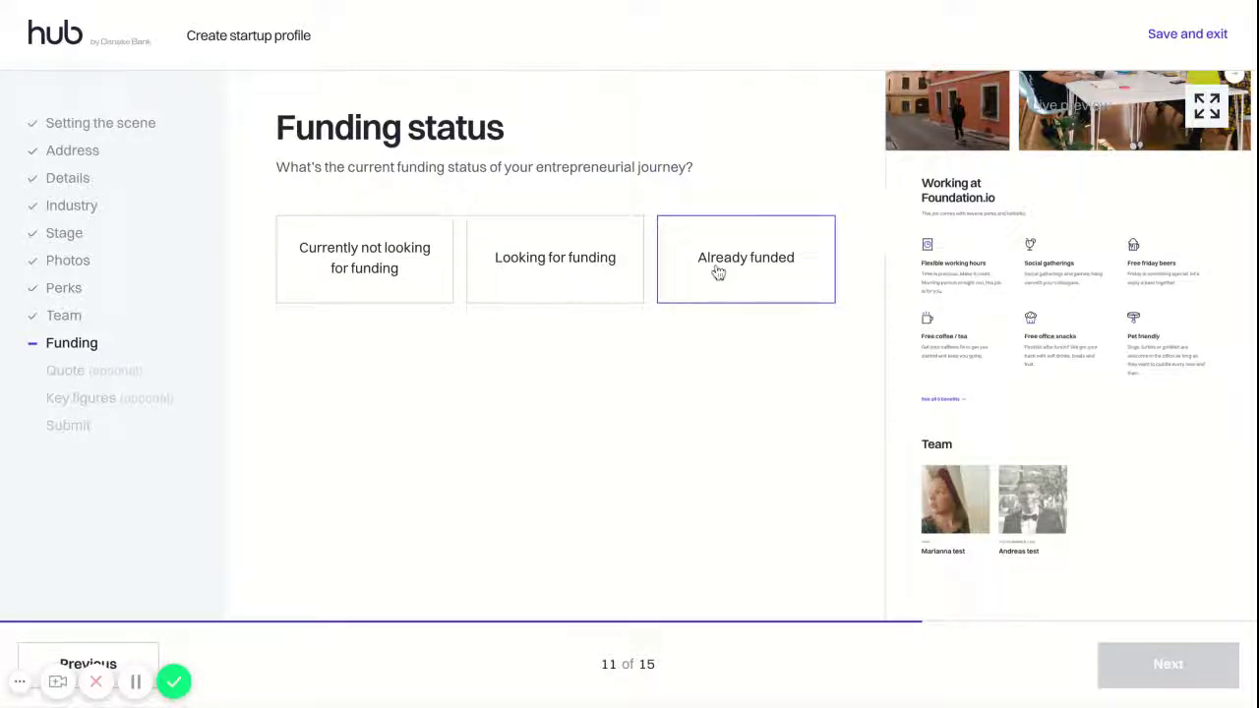
click(718, 273)
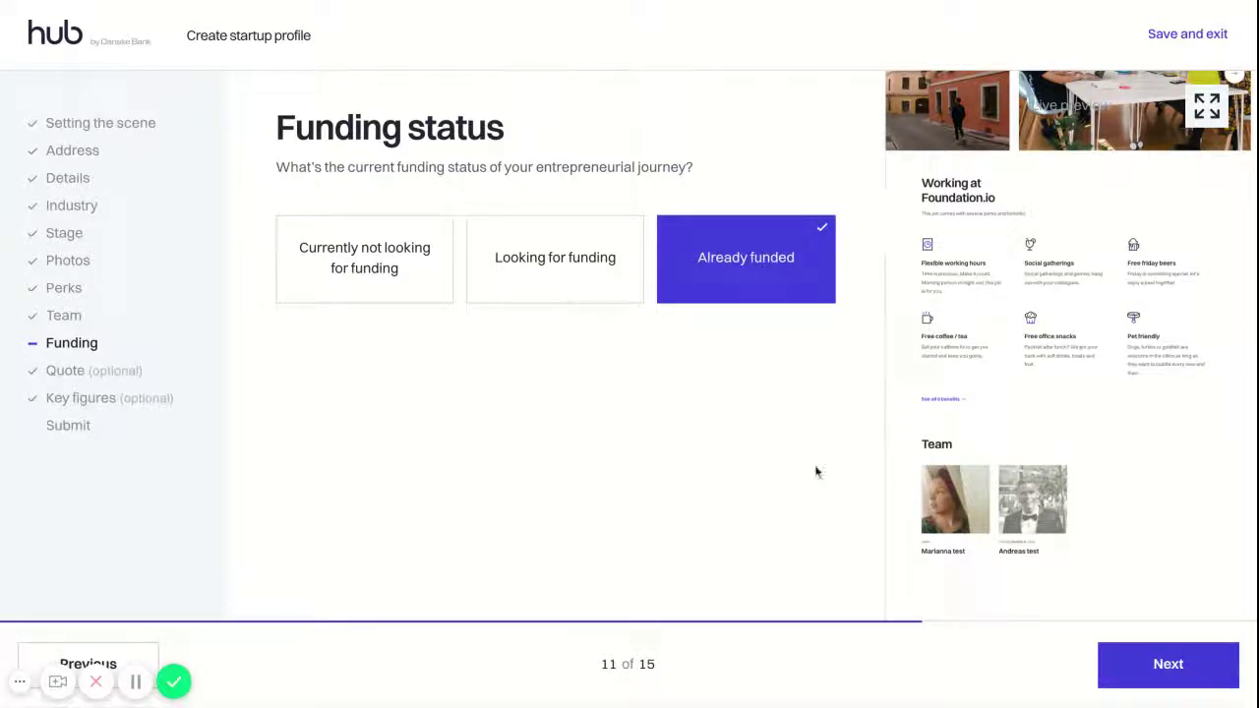
click(1172, 662)
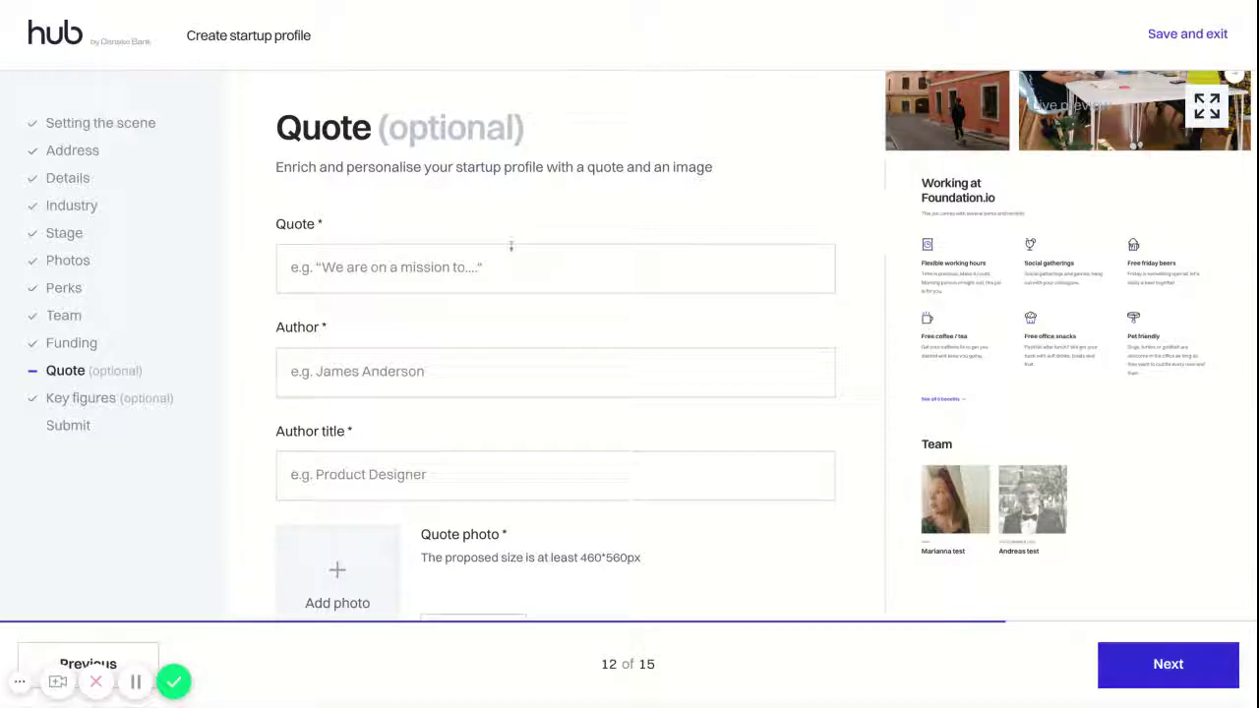
Enter the quote 'Life is all about traveling, I don't care about anything else', its author, title Intern, and a photo
click(479, 276)
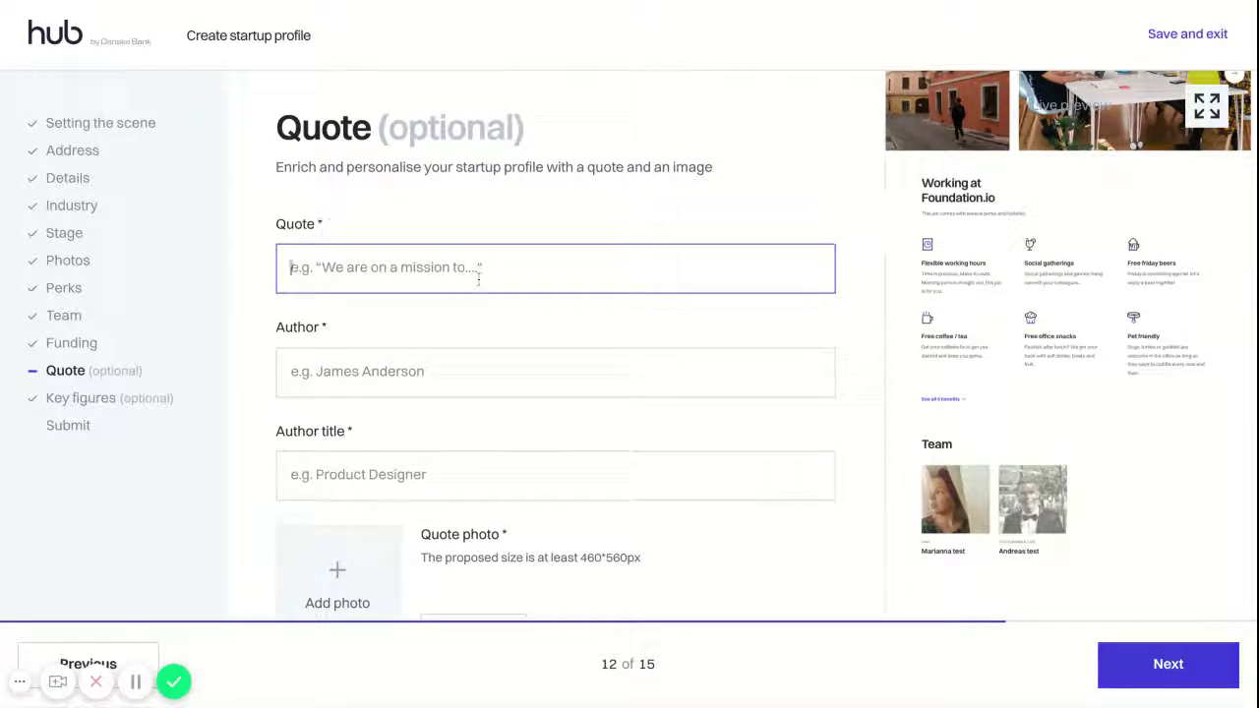
text(Life is al)
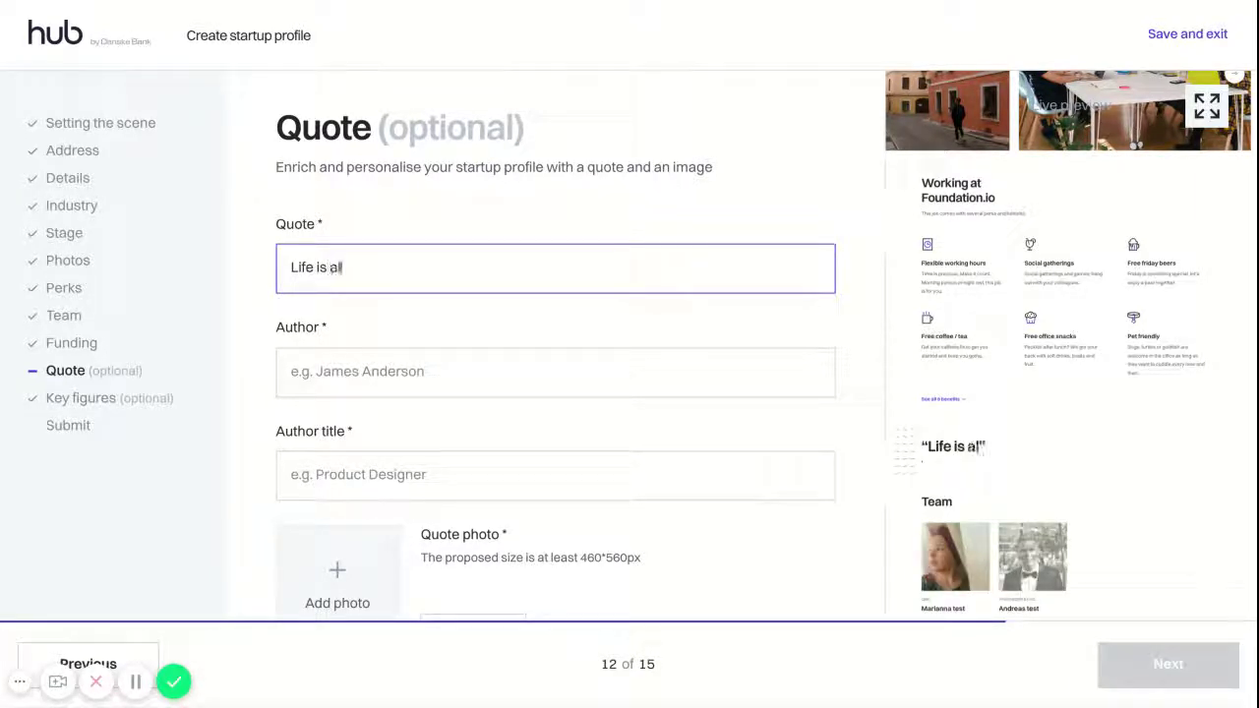
text(l about trave)
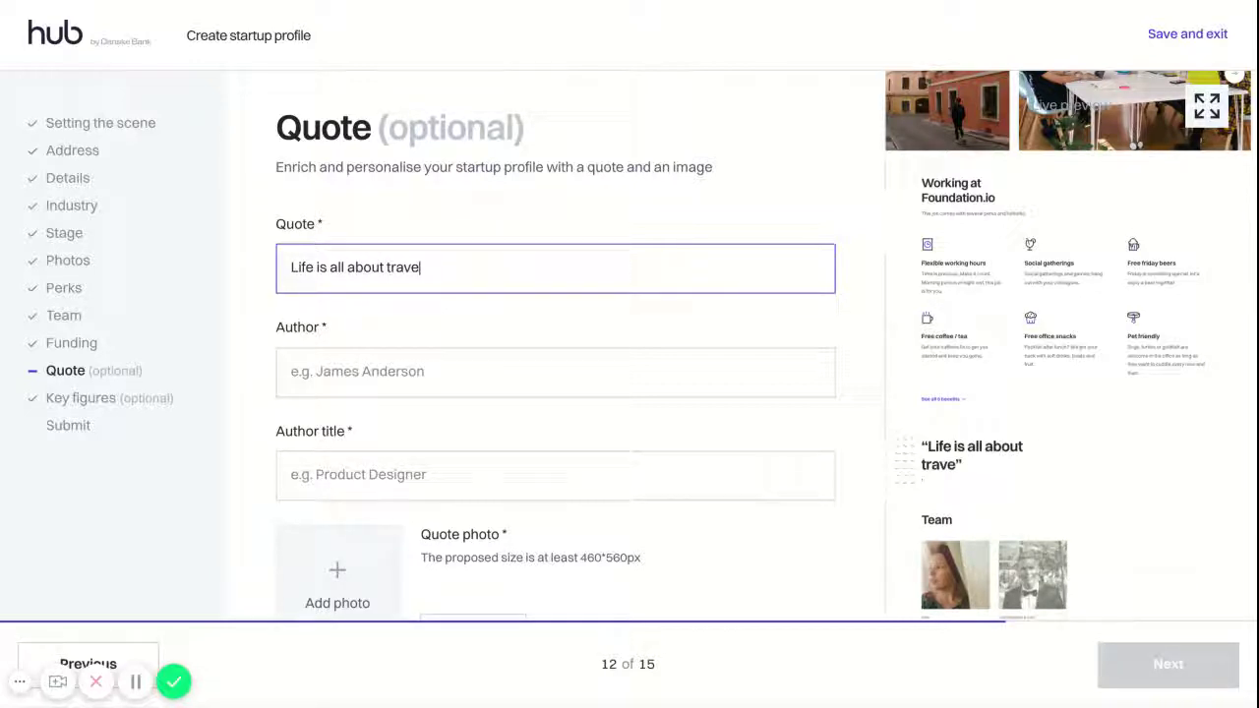
text(ling, I don't care)
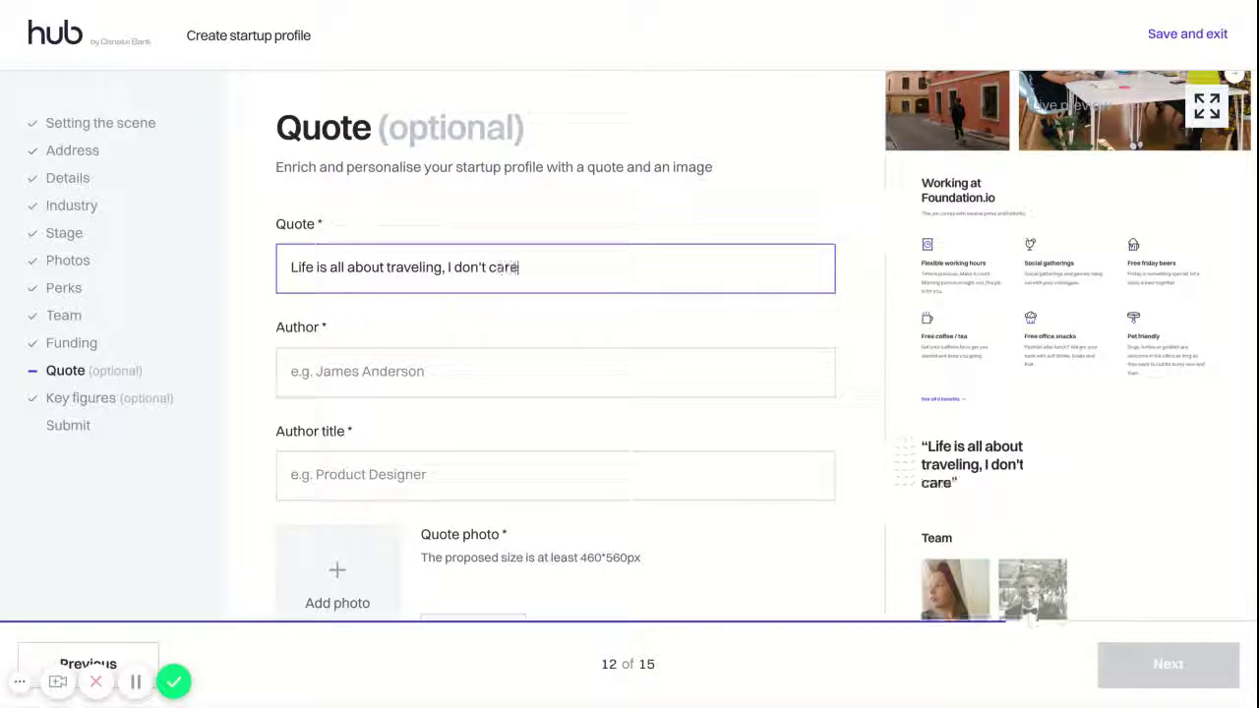
text( about any)
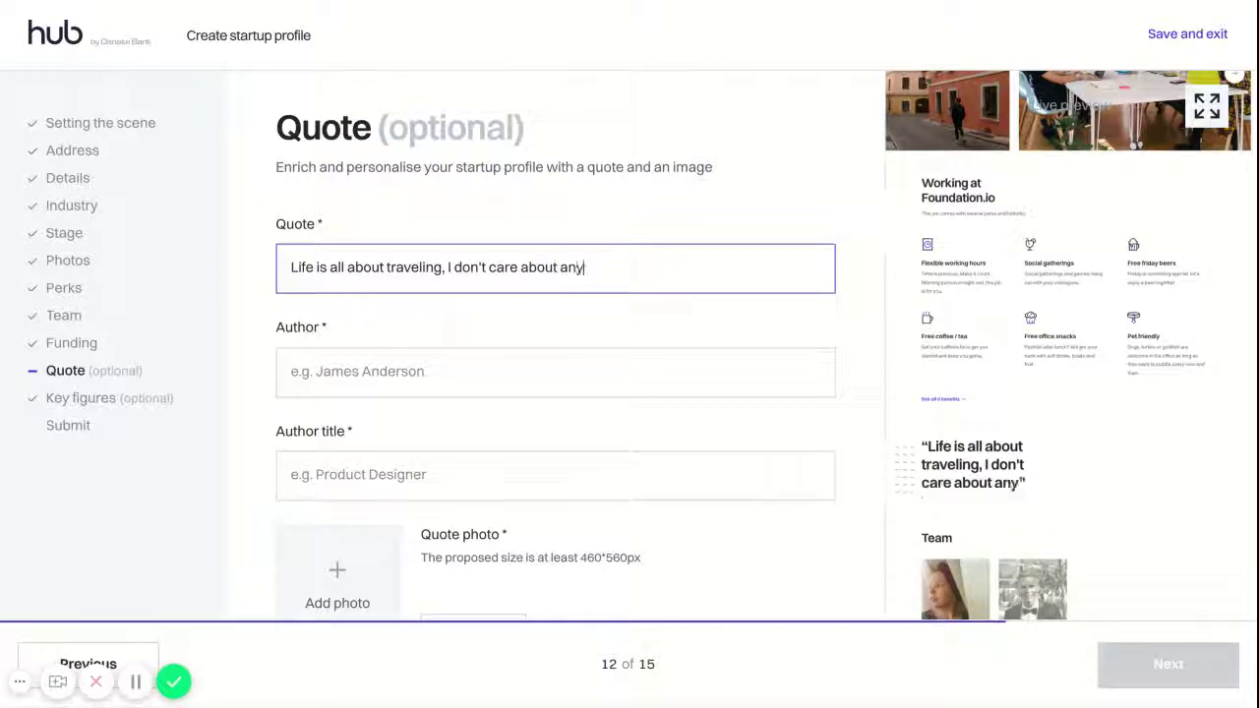
text(thing else)
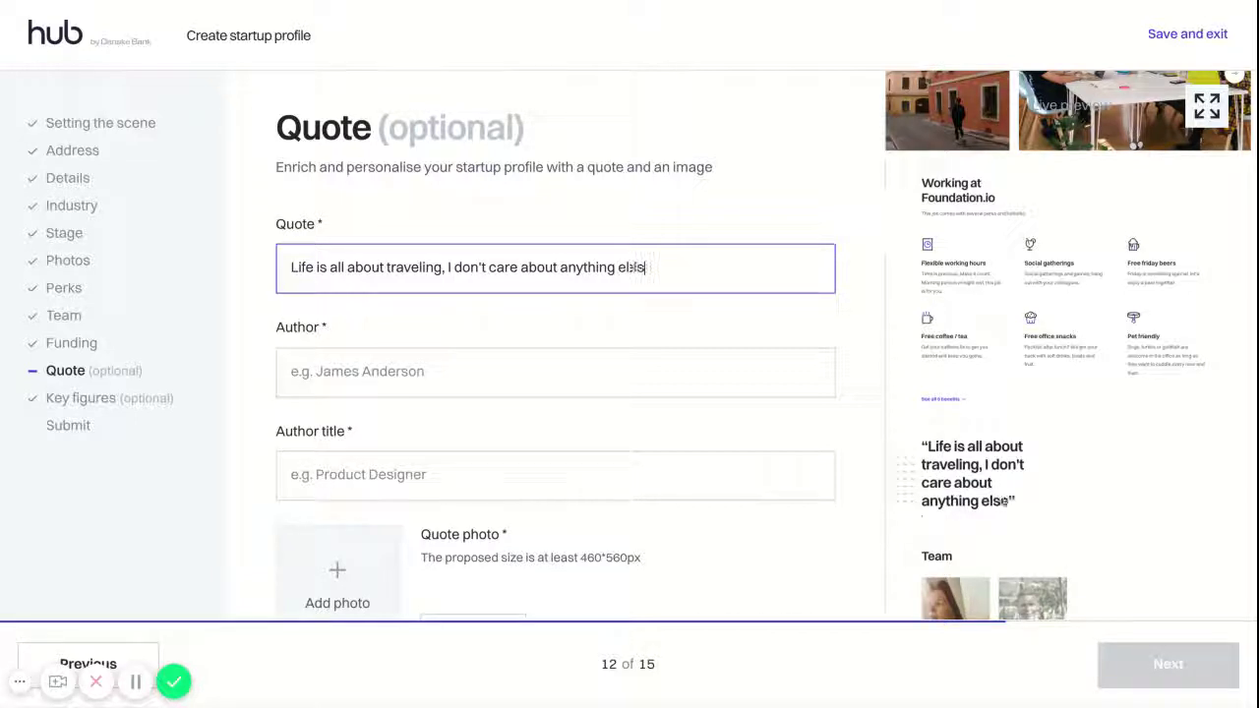
click(384, 374)
text(ax)
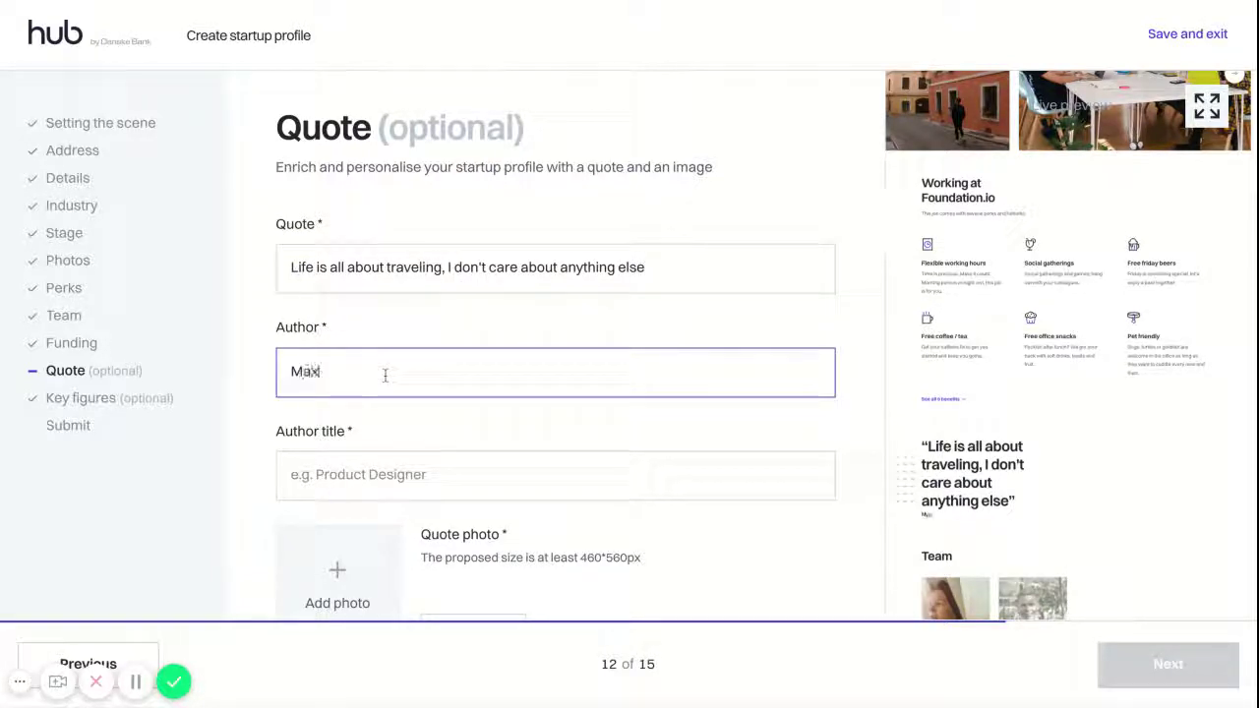
text( Max)
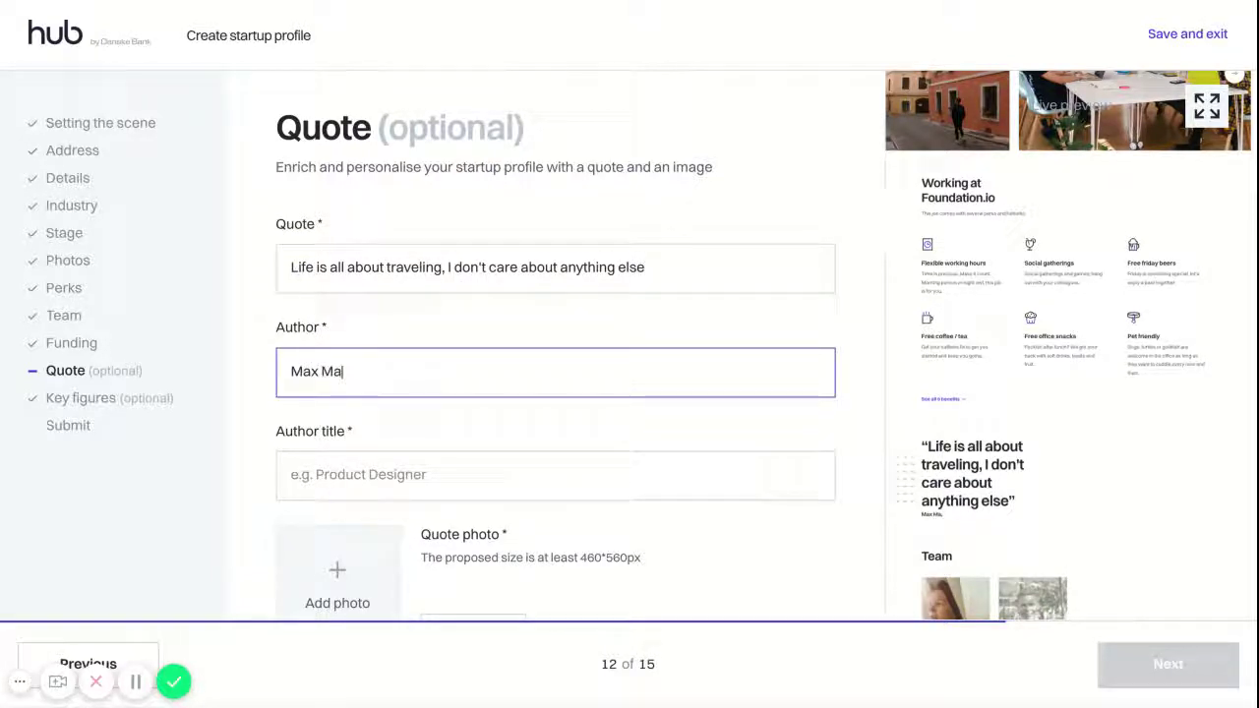
click(384, 451)
scroll(488, 379, down, 1)
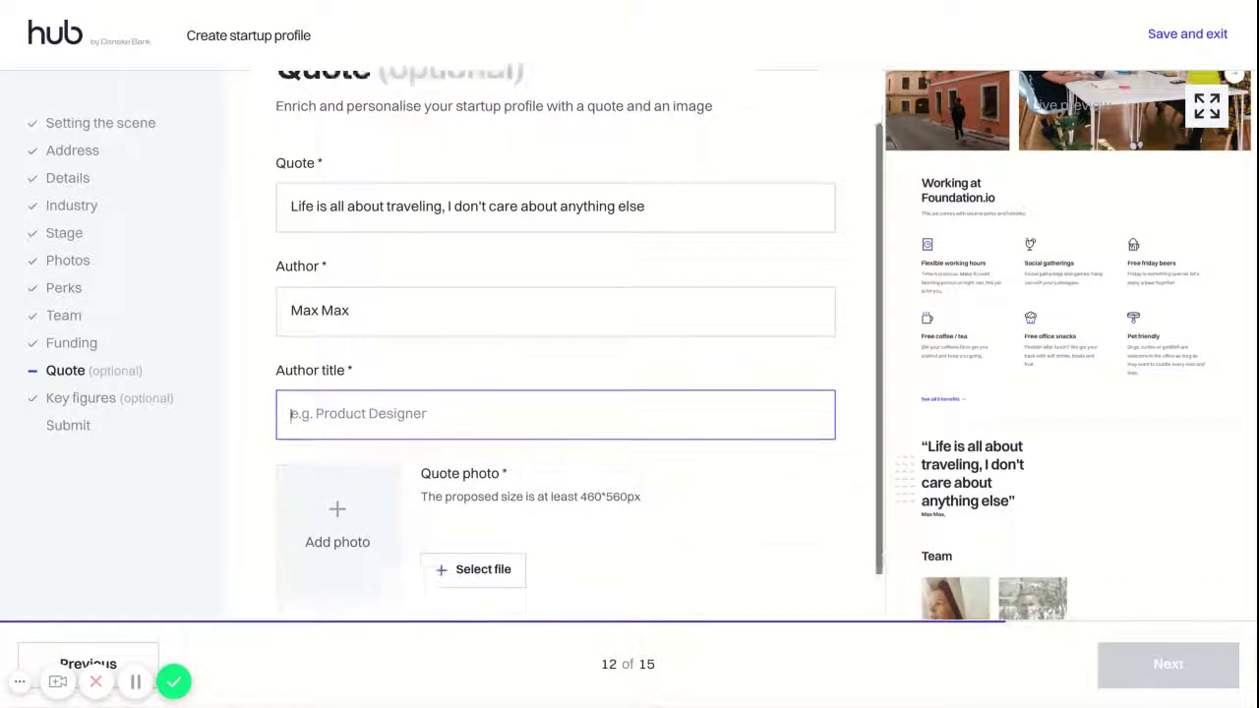
text(Intern)
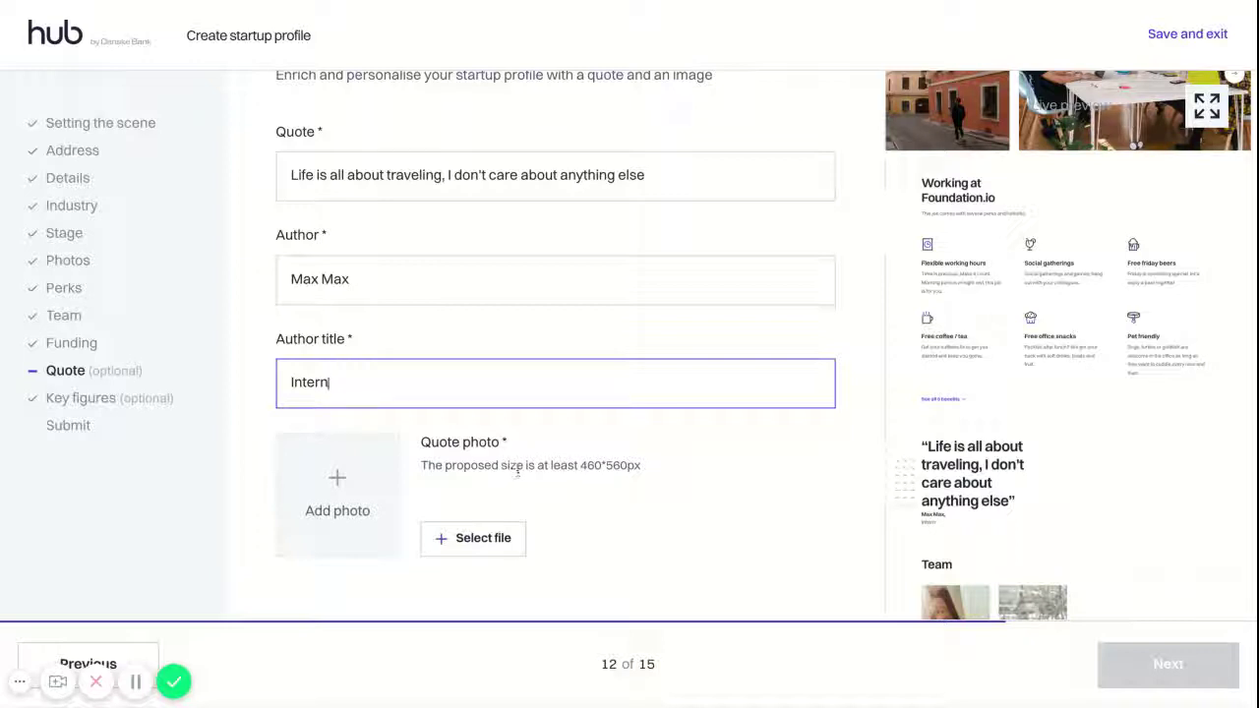
click(338, 477)
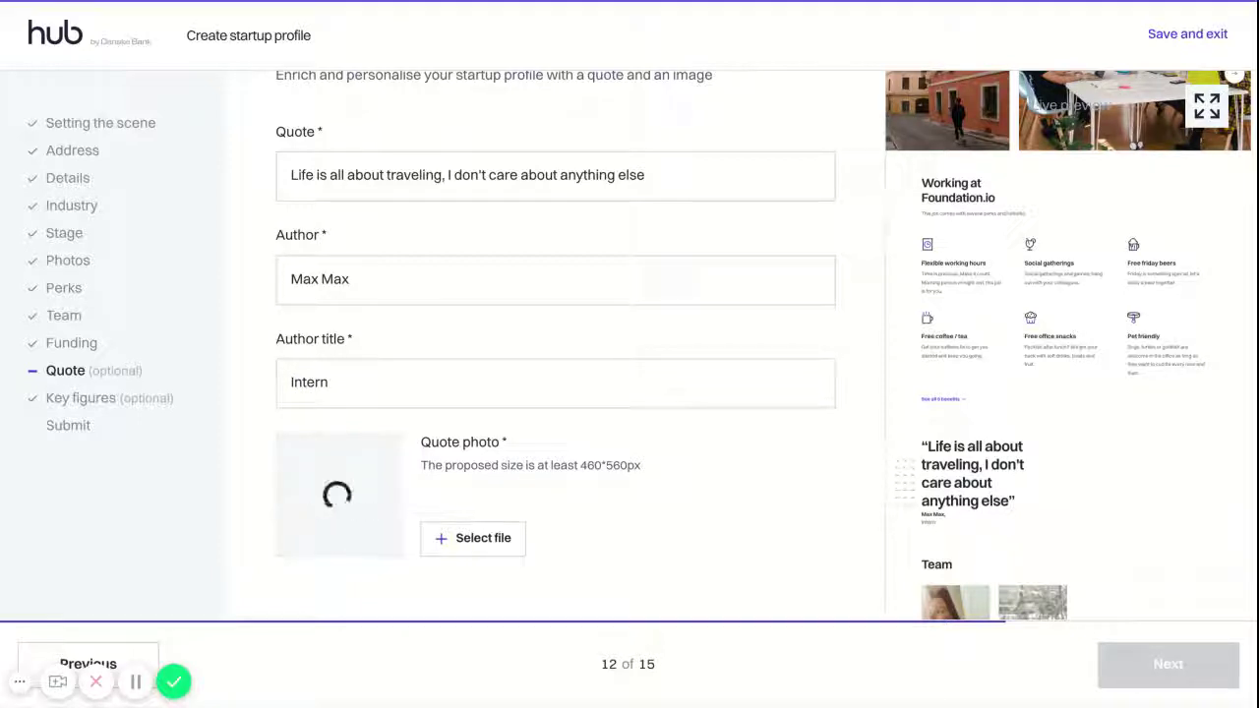
scroll(738, 288, down, 1)
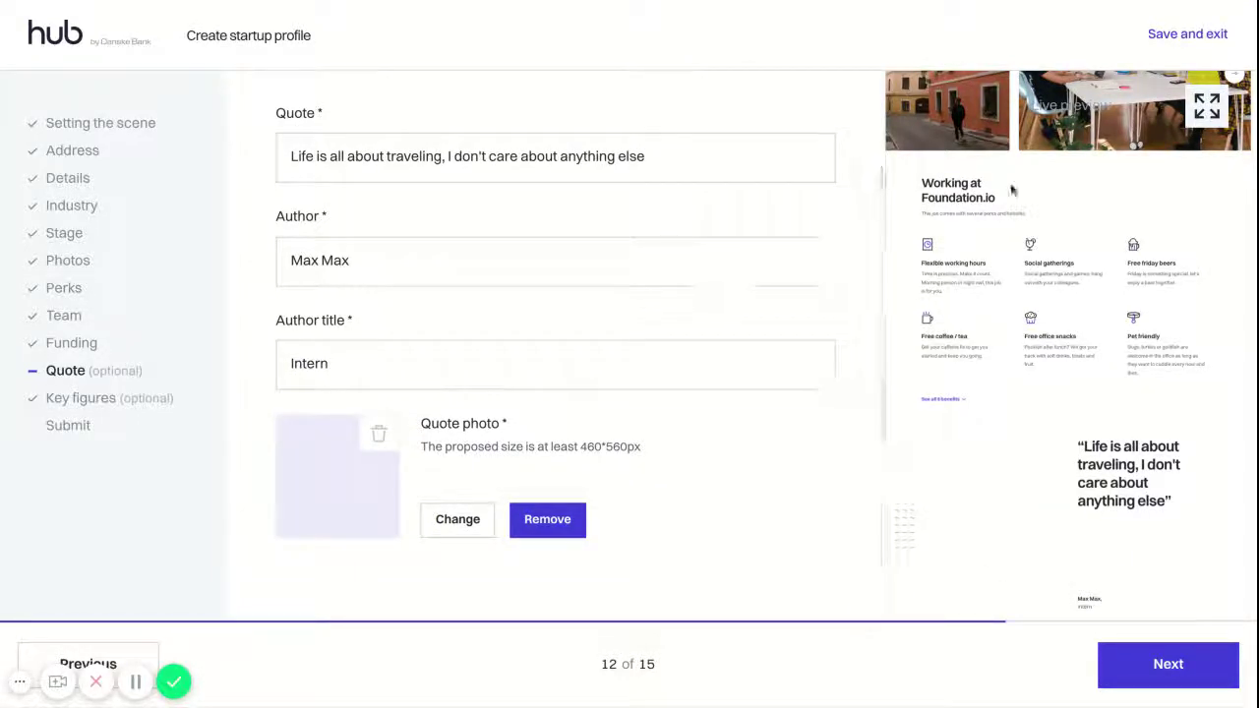
click(1087, 192)
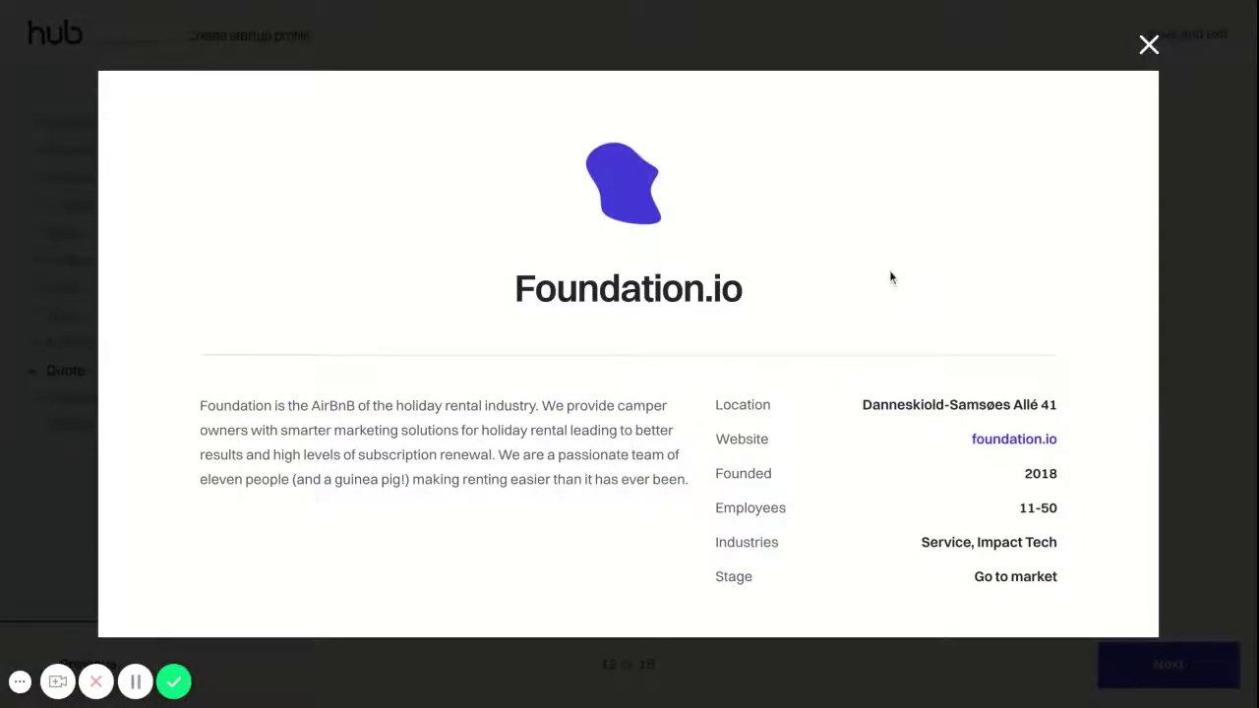
Scroll through the full profile preview and its office photos, close it, and advance to Key figures
scroll(889, 273, down, 2)
scroll(628, 354, down, 1)
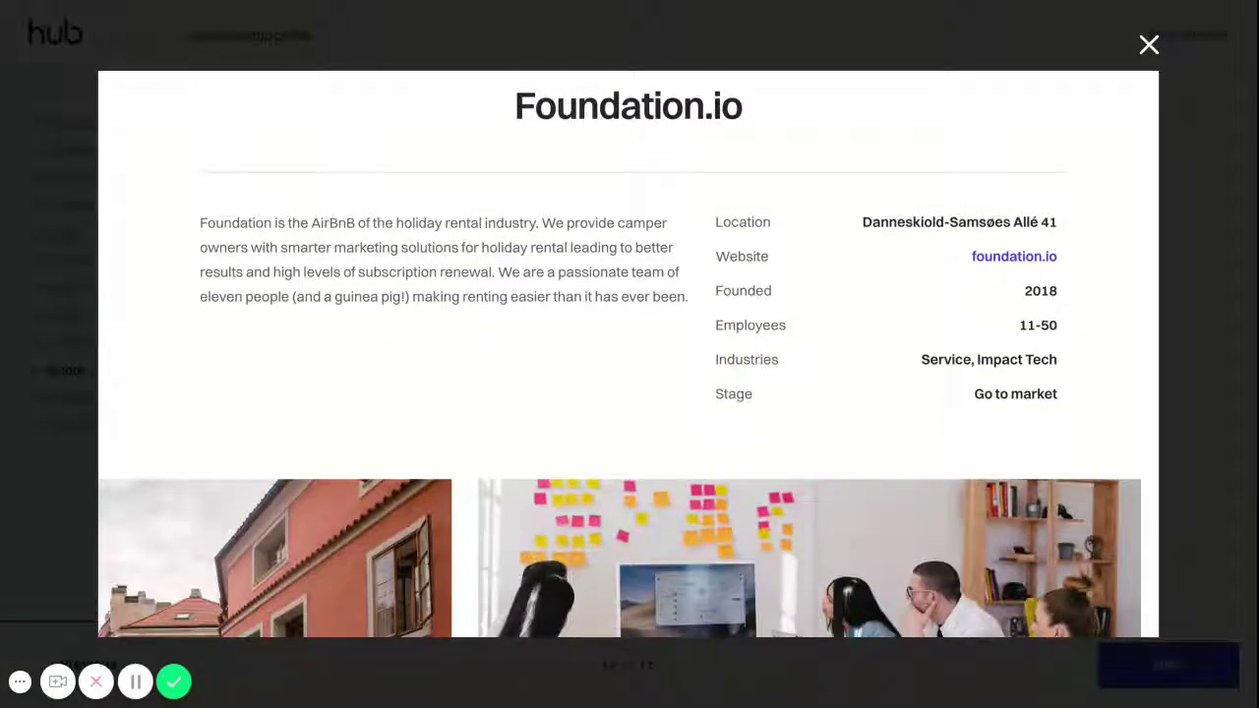
scroll(627, 354, down, 1)
scroll(627, 354, down, 4)
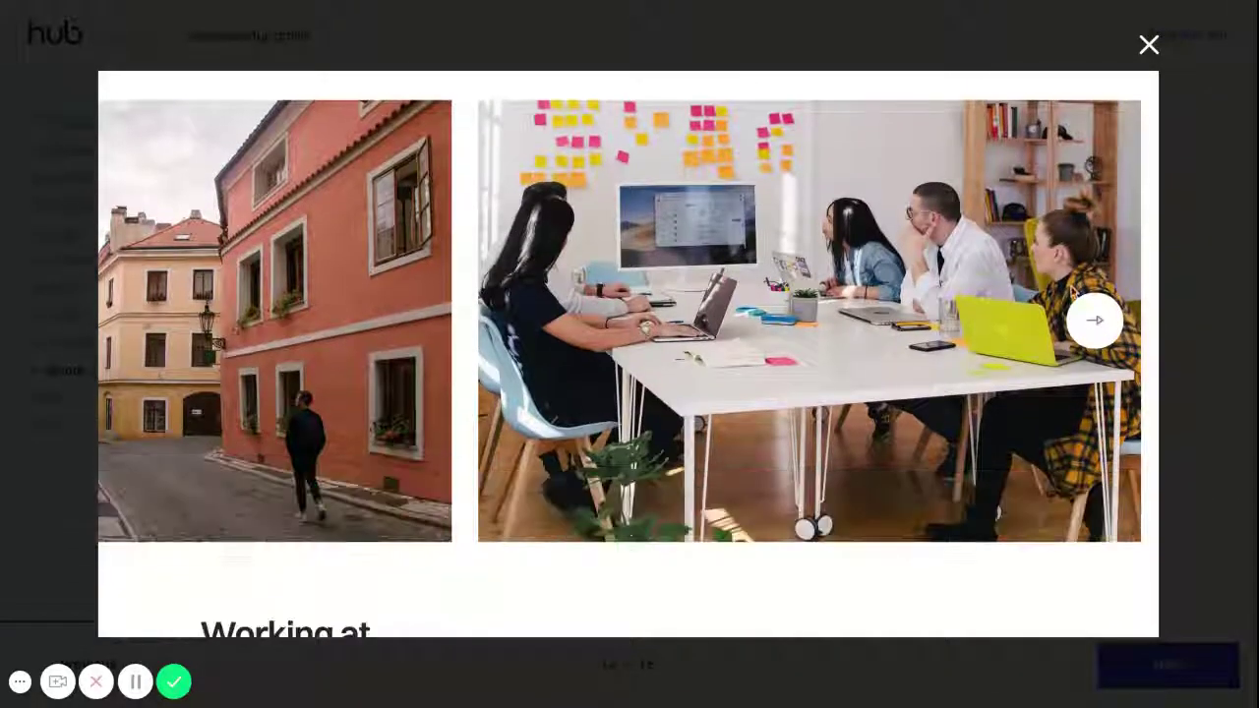
click(1094, 320)
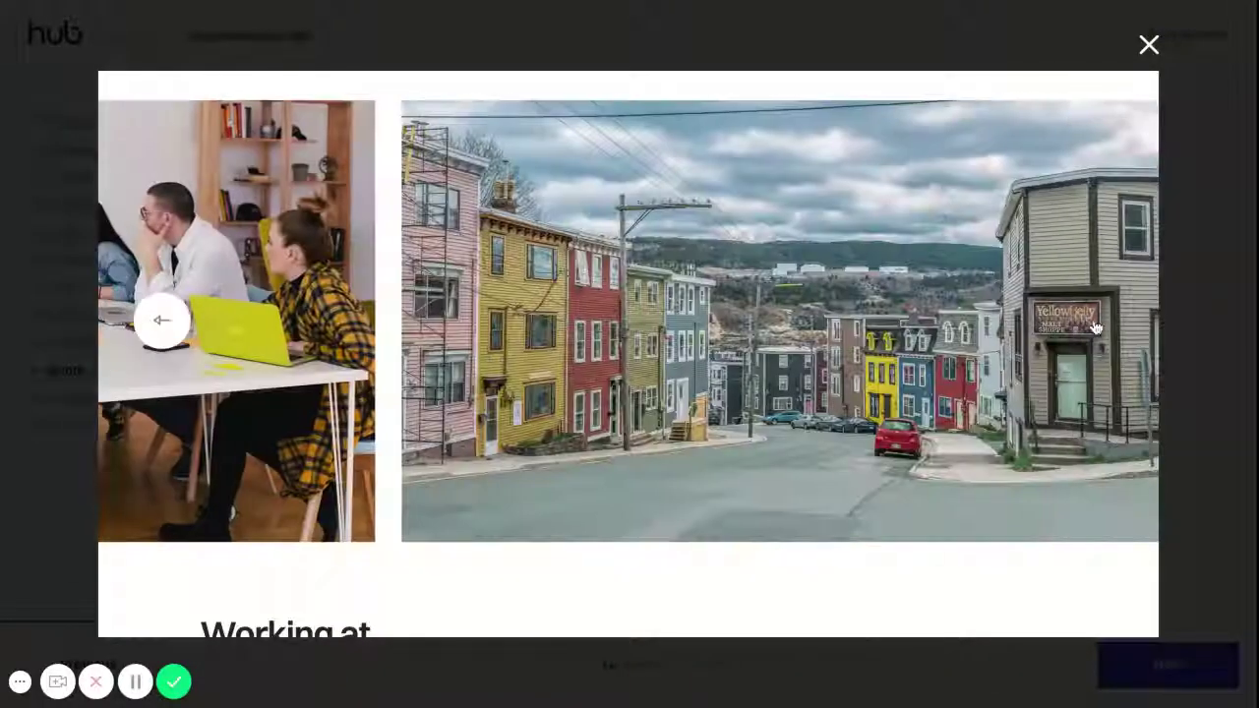
scroll(708, 336, down, 3)
scroll(709, 344, down, 3)
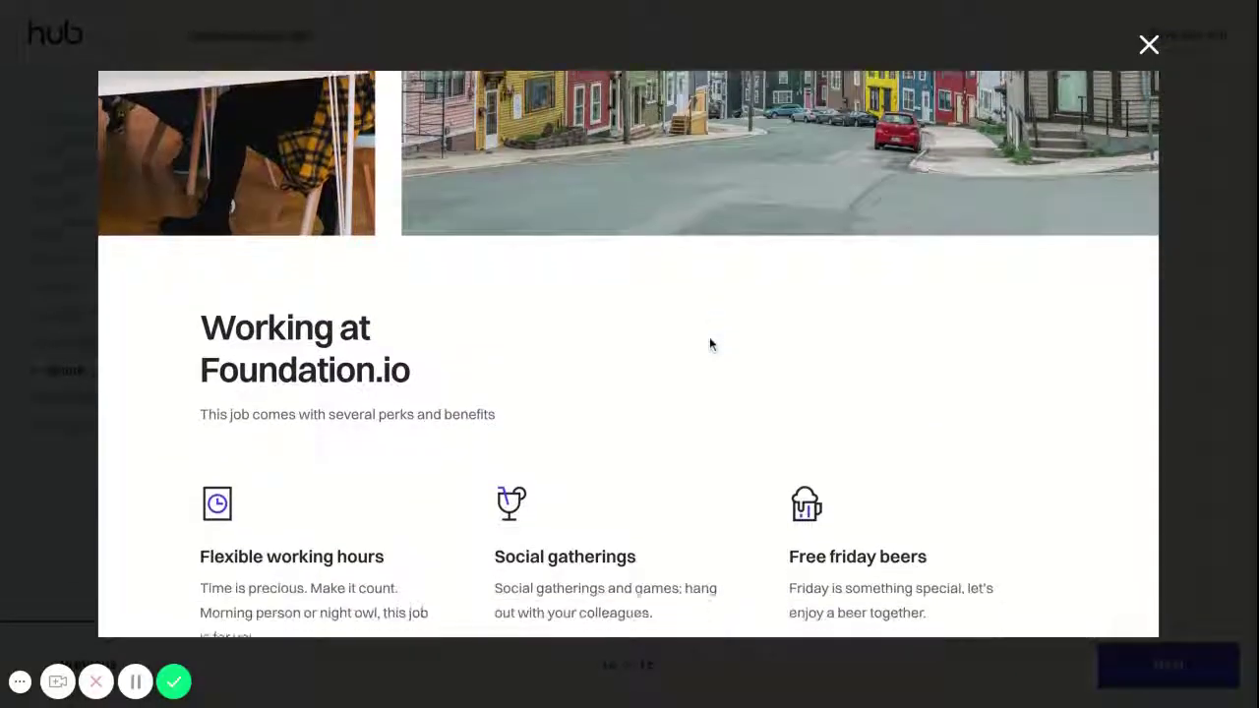
scroll(630, 354, down, 8)
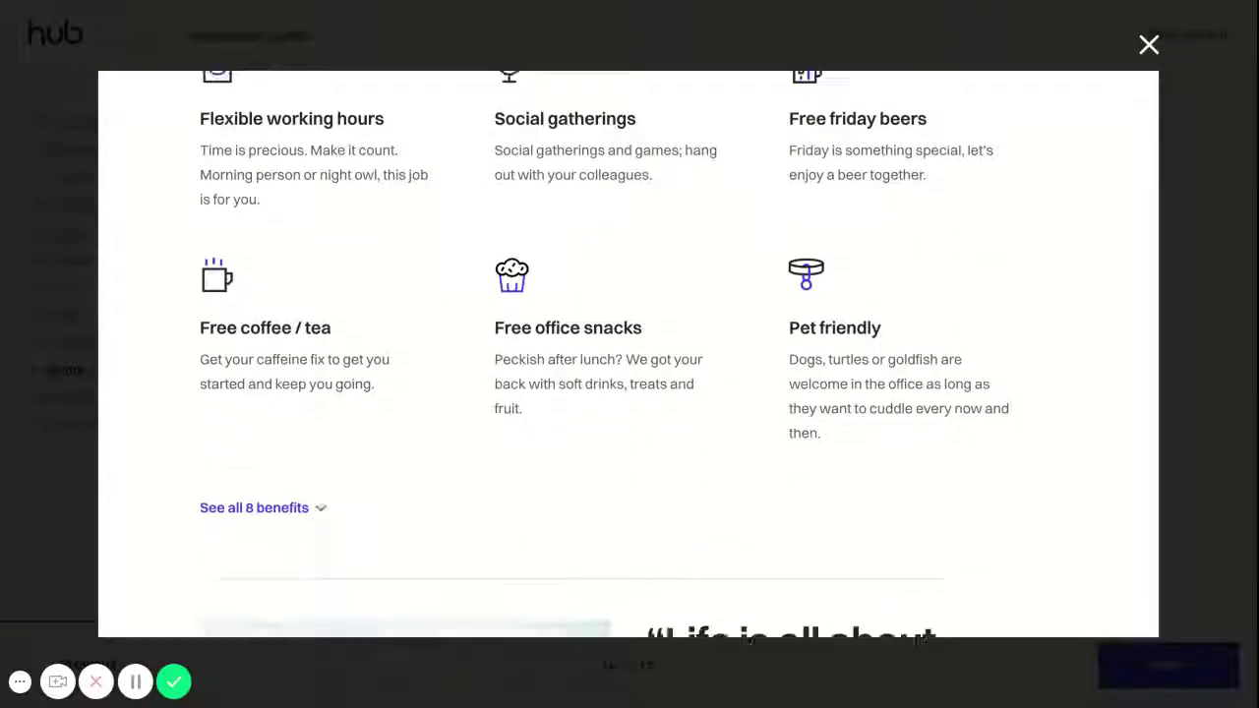
scroll(629, 354, down, 5)
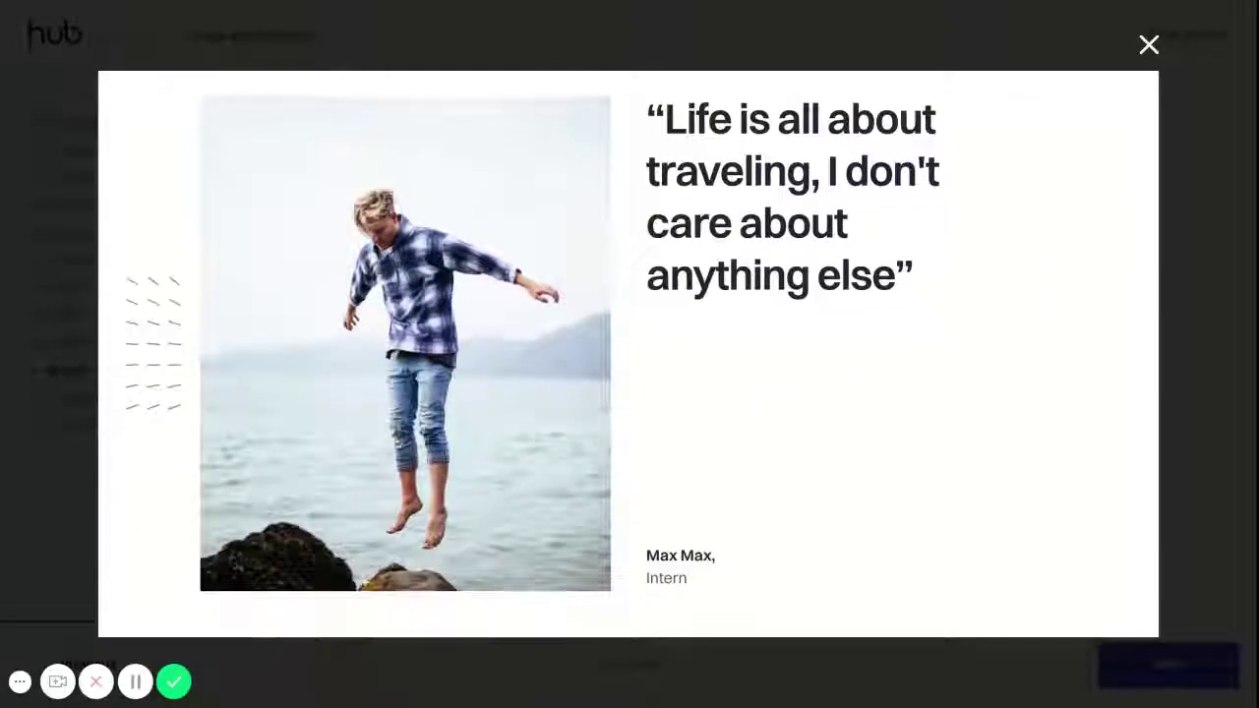
scroll(629, 354, down, 1)
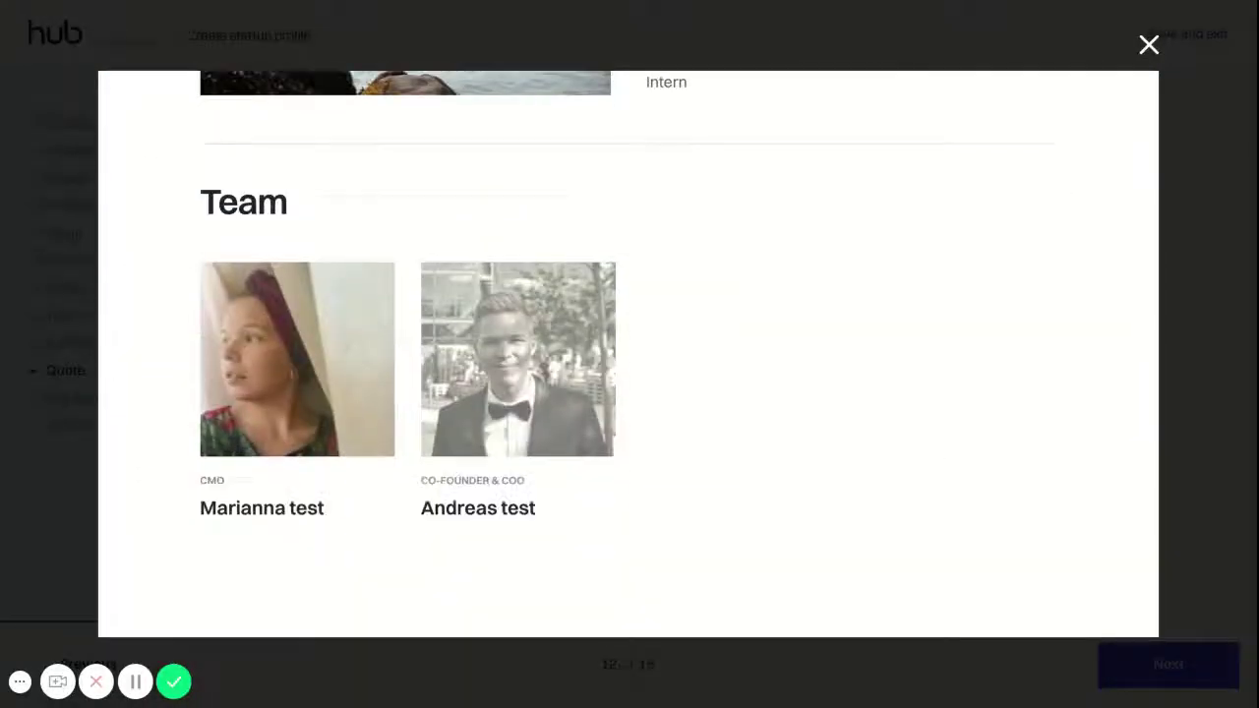
click(1149, 45)
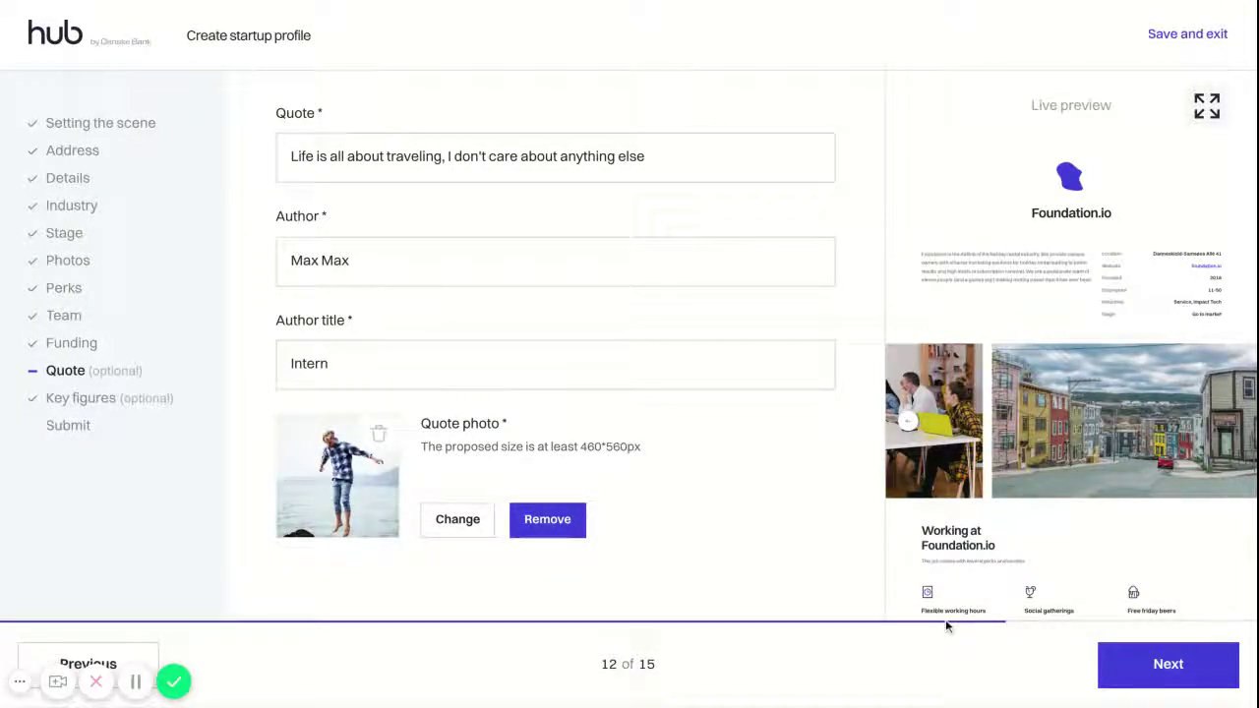
click(1164, 675)
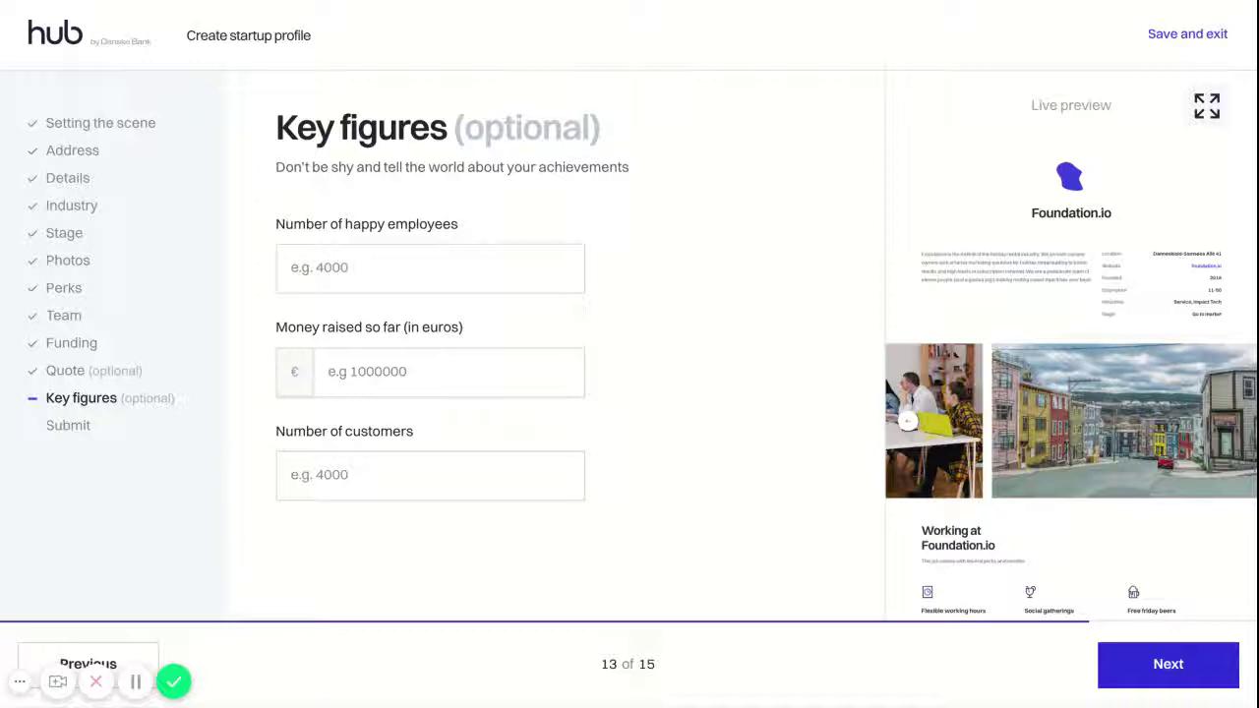
Enter 11 happy employees, 5000000 money raised and 120 customers as key figures
click(460, 272)
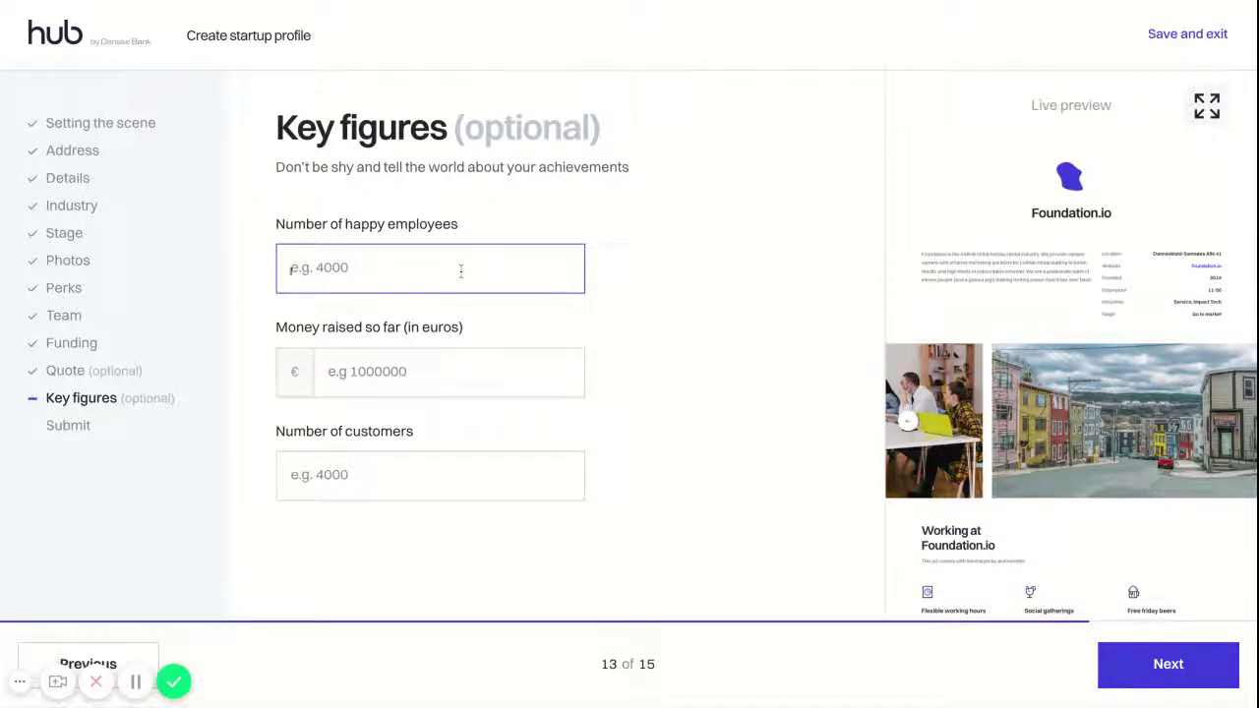
text(11)
click(434, 370)
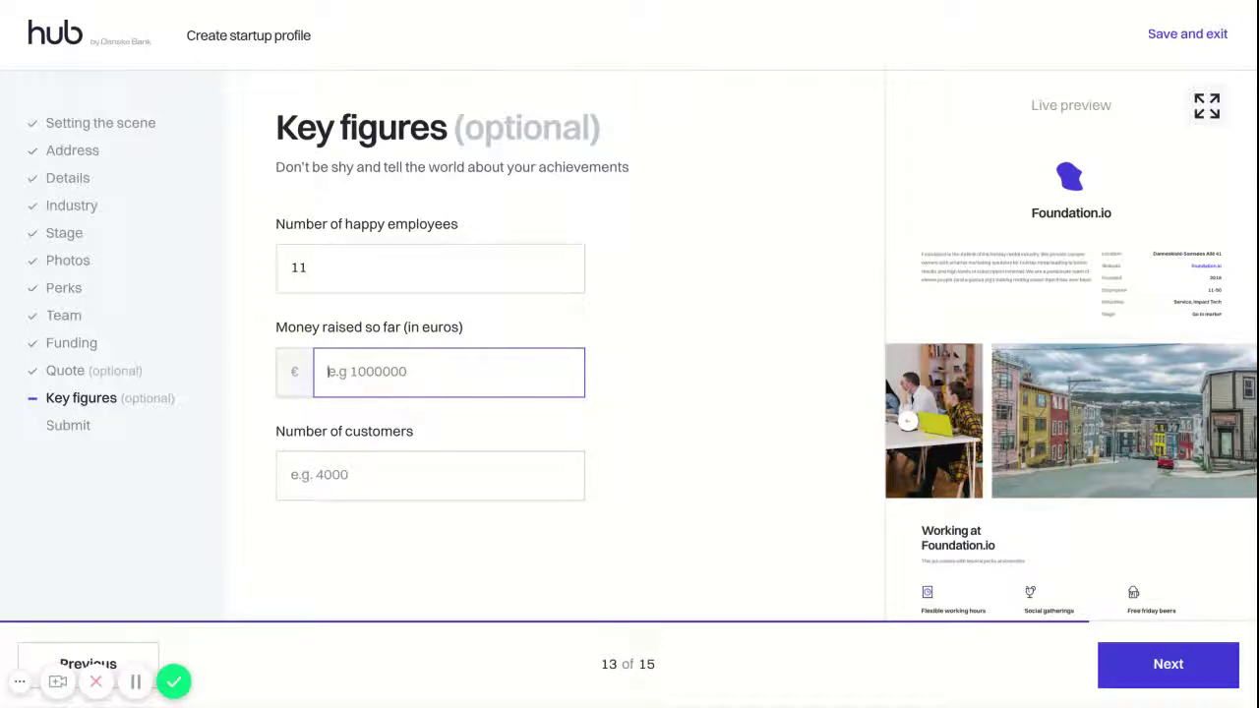
text(5000000)
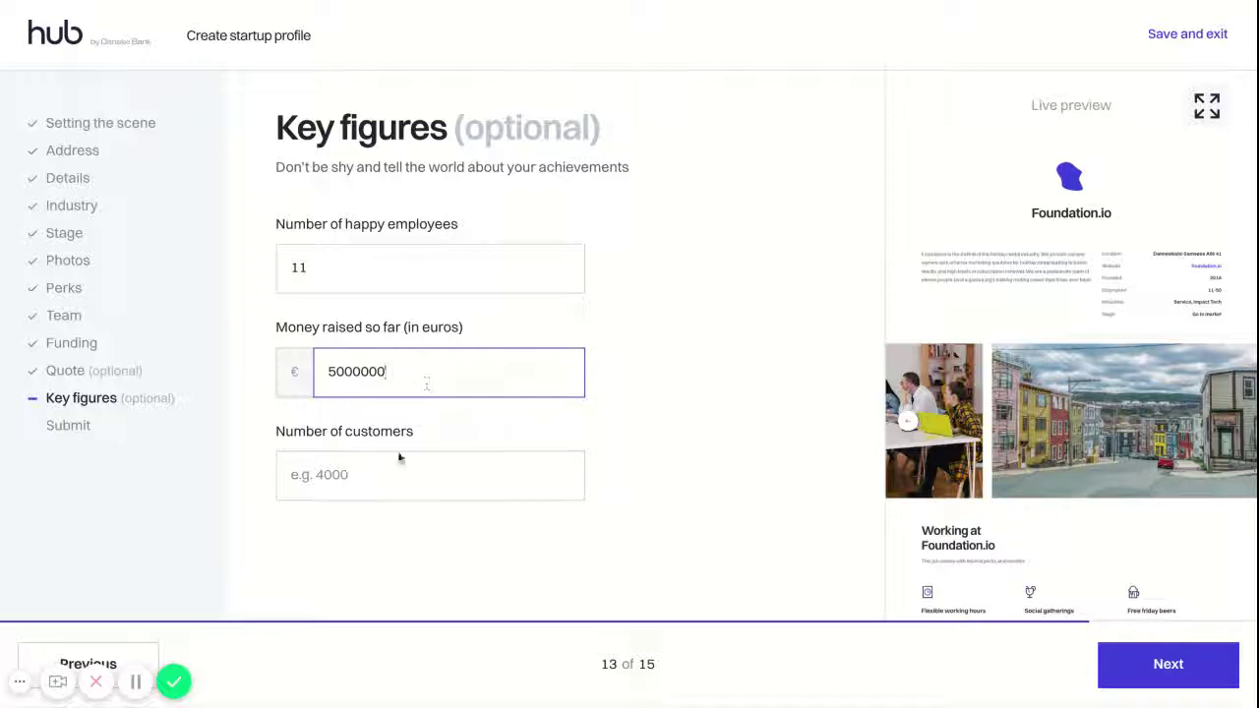
click(386, 482)
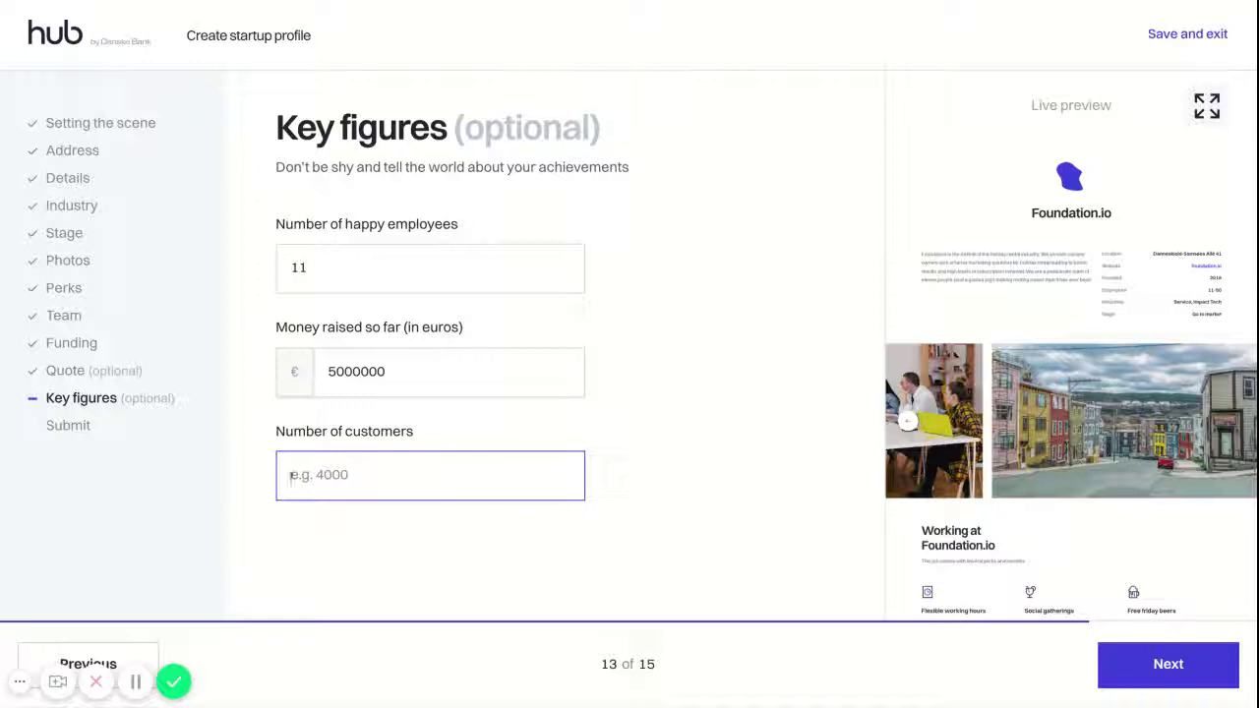
text(120)
scroll(1165, 306, down, 2)
scroll(1165, 305, down, 5)
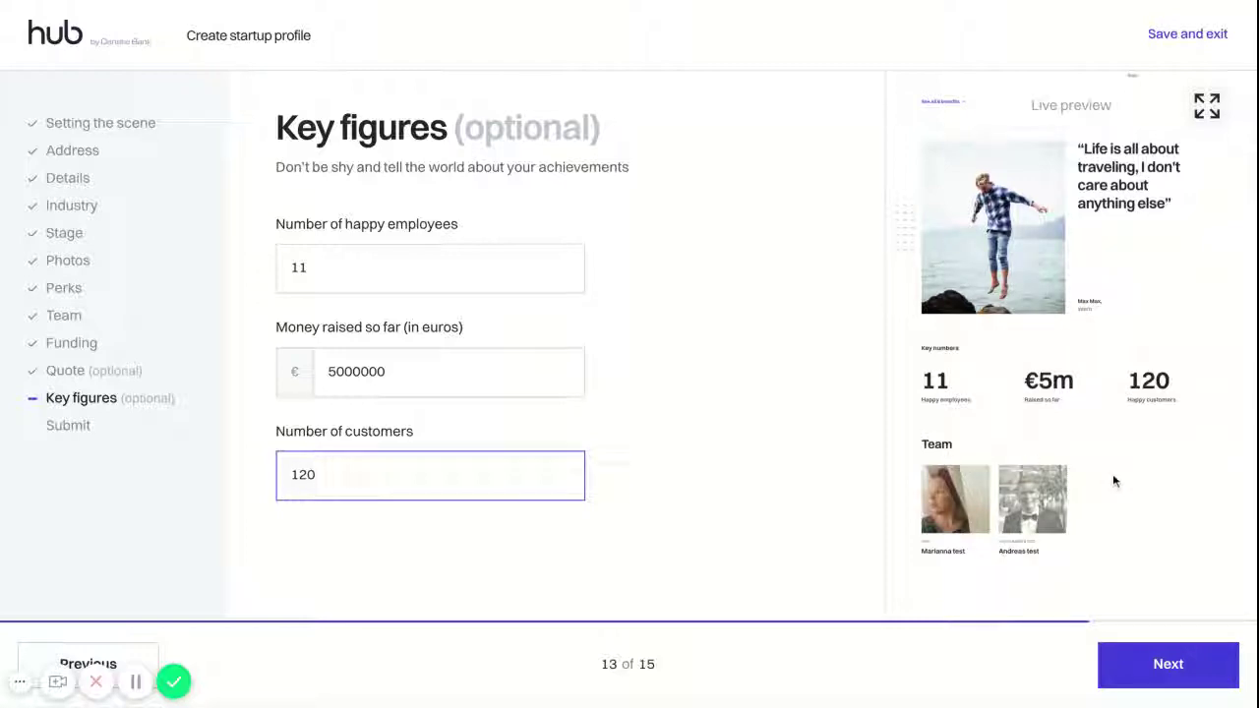
Review the expanded profile preview, close it, and advance to the Submit to Hub step
click(1207, 107)
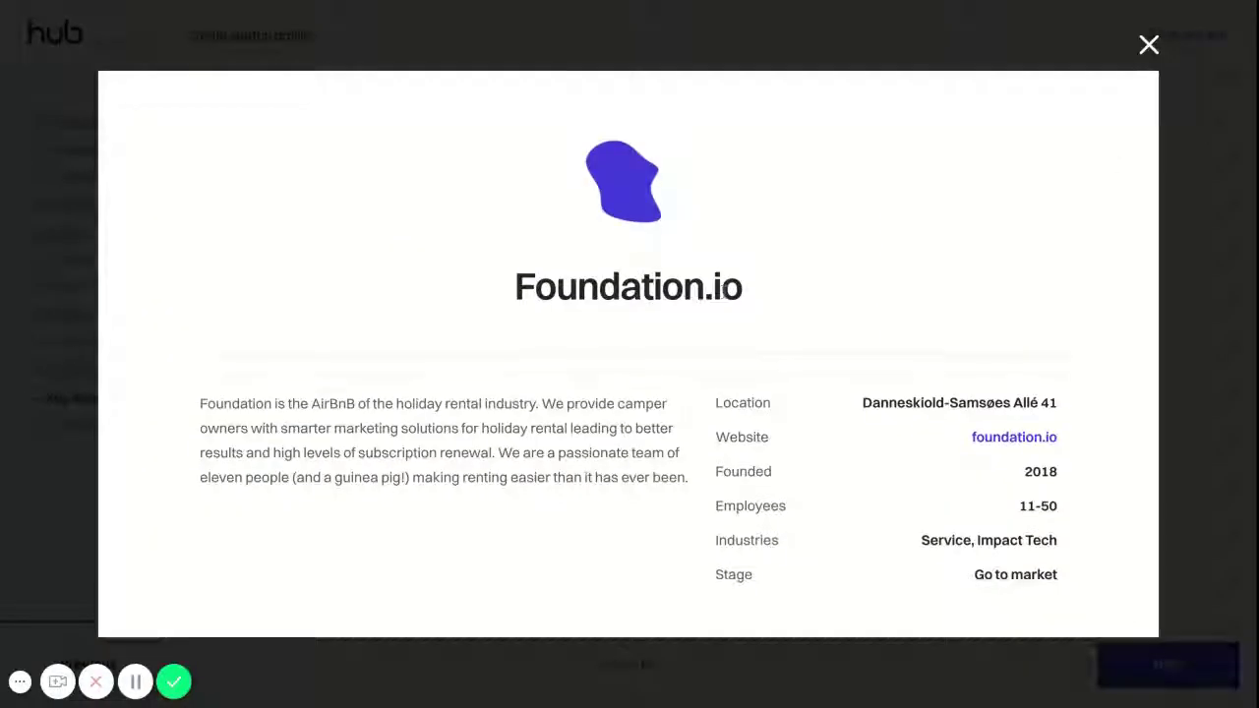
scroll(1117, 167, down, 8)
scroll(1132, 87, down, 10)
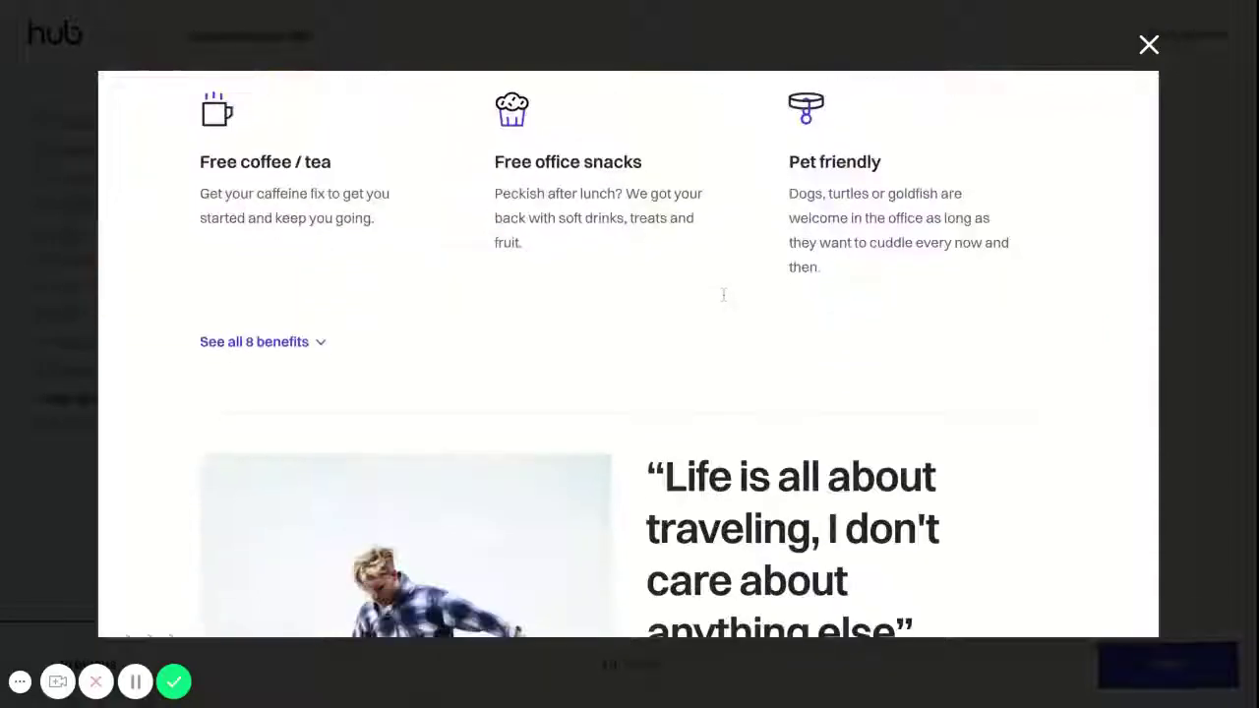
click(1148, 45)
click(1162, 676)
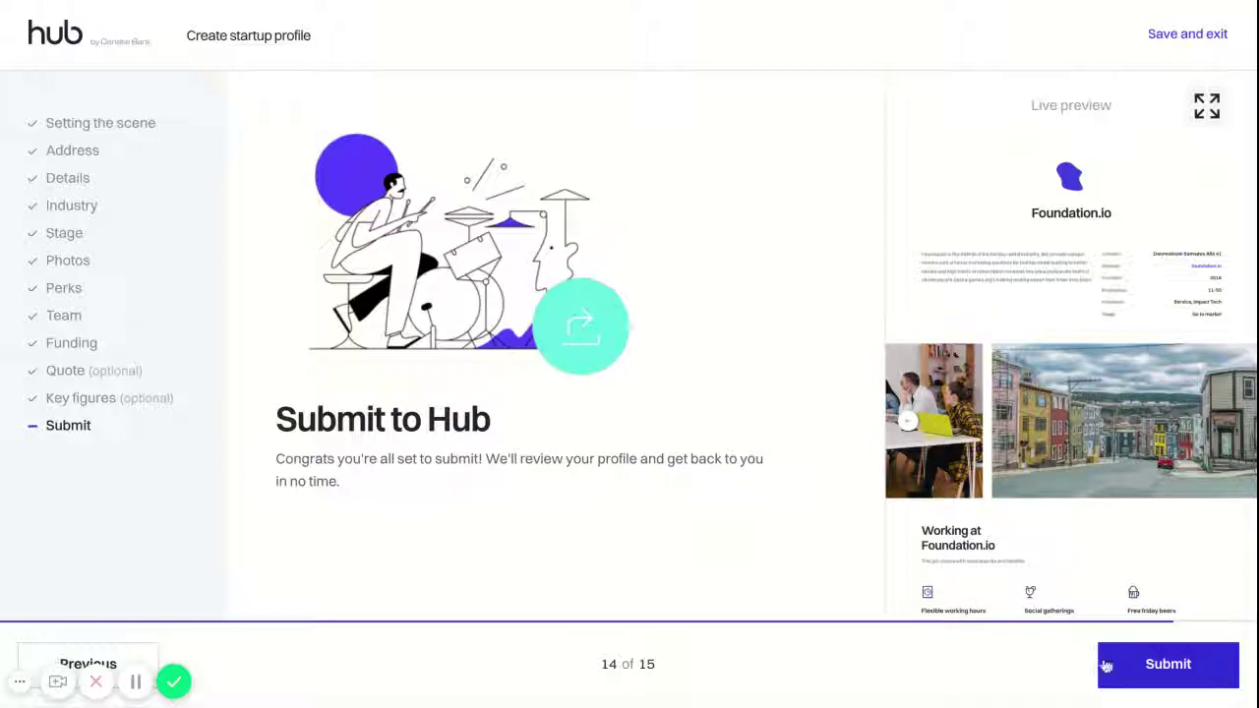
Submit the Foundation.io profile for review and go to the Welcome home dashboard
click(1147, 667)
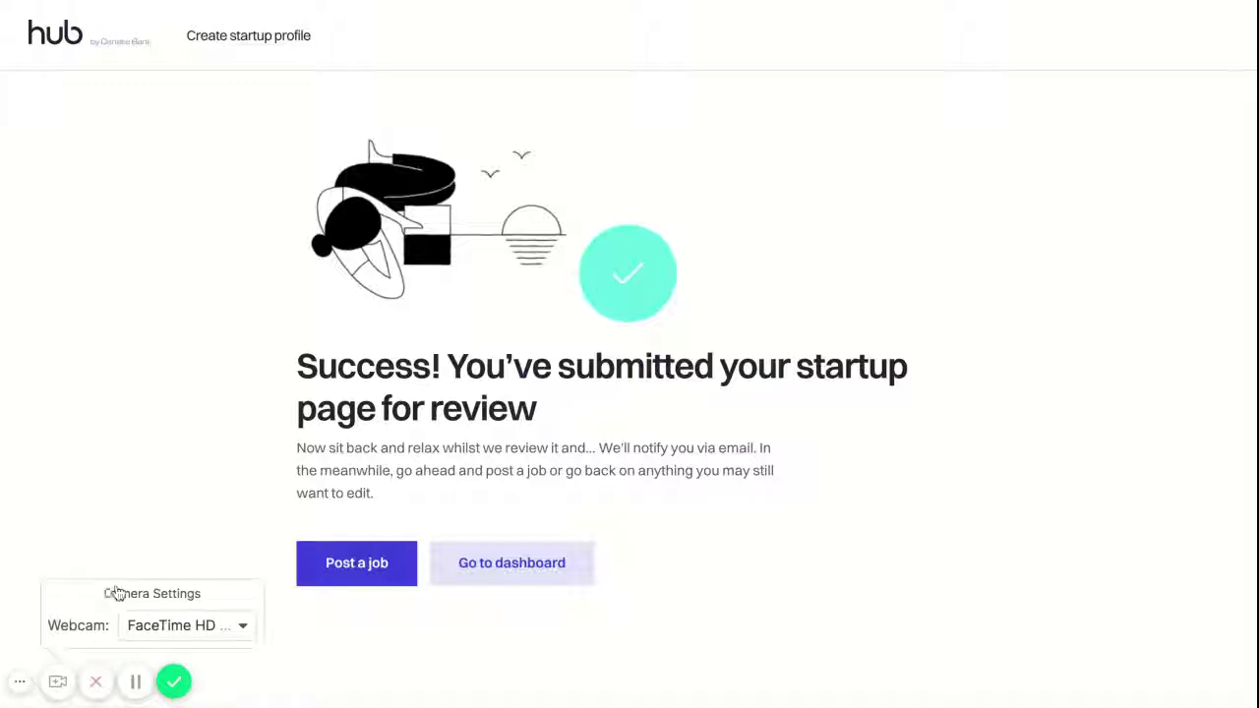
click(191, 624)
click(171, 595)
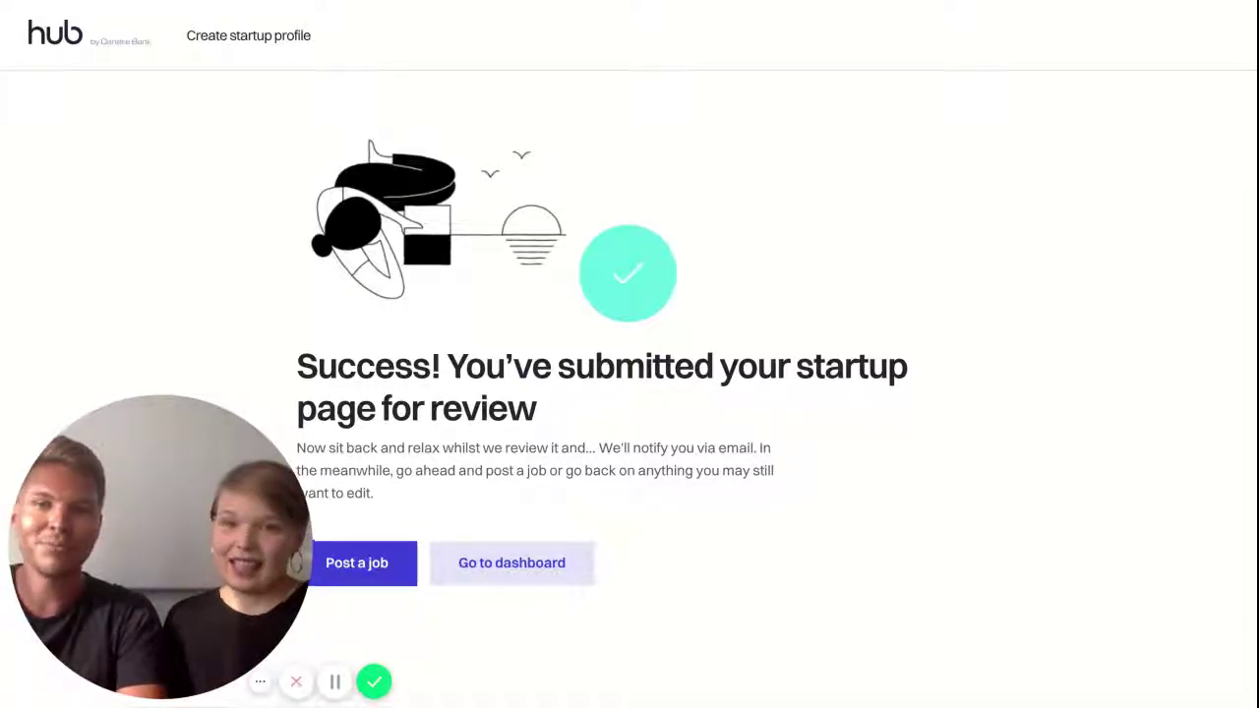
click(533, 566)
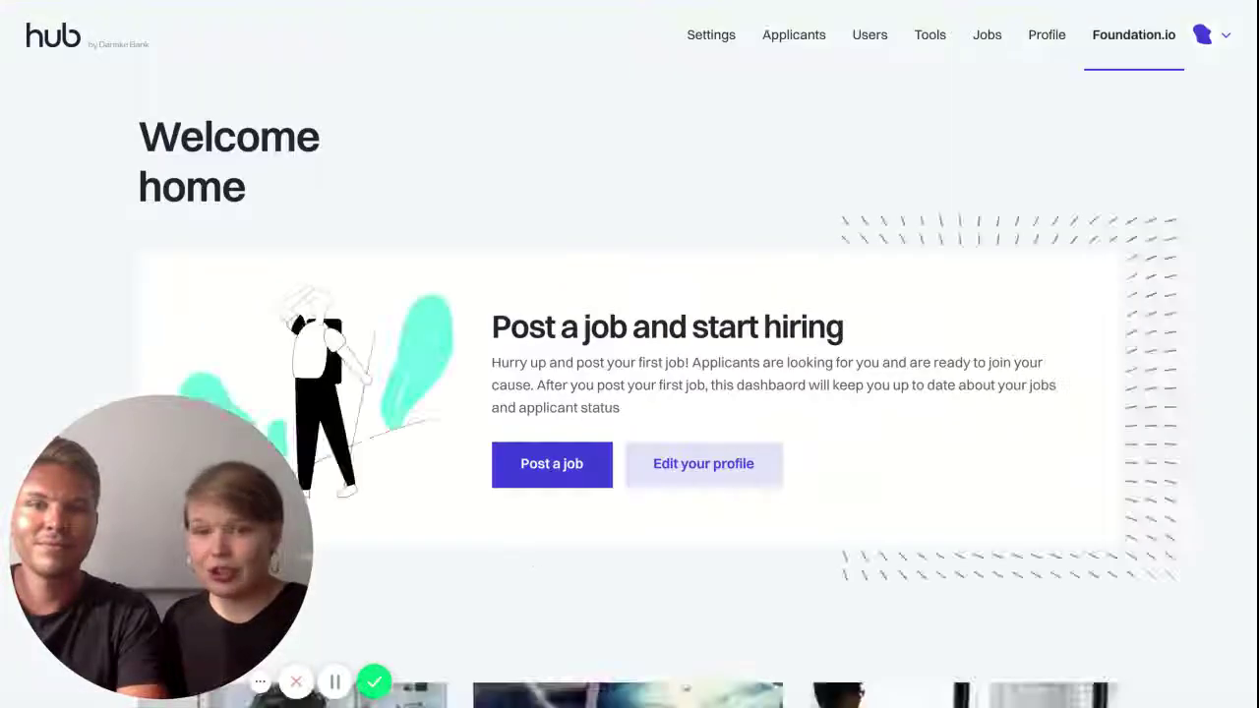